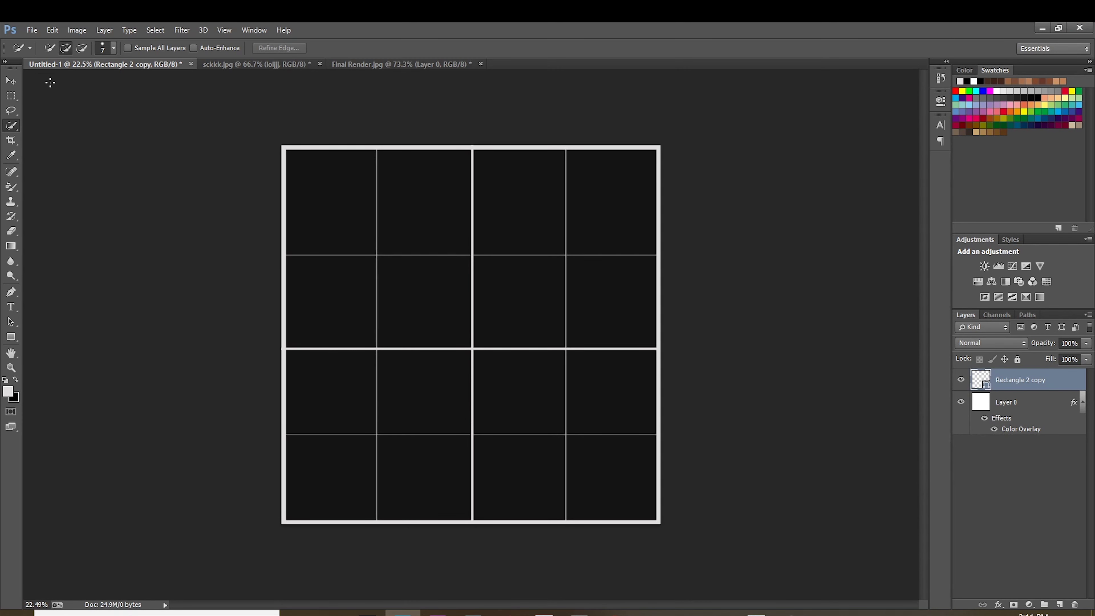
# Switch to the Move tool after finishing the 4×4 dark tile grid
pyautogui.click(16, 82)
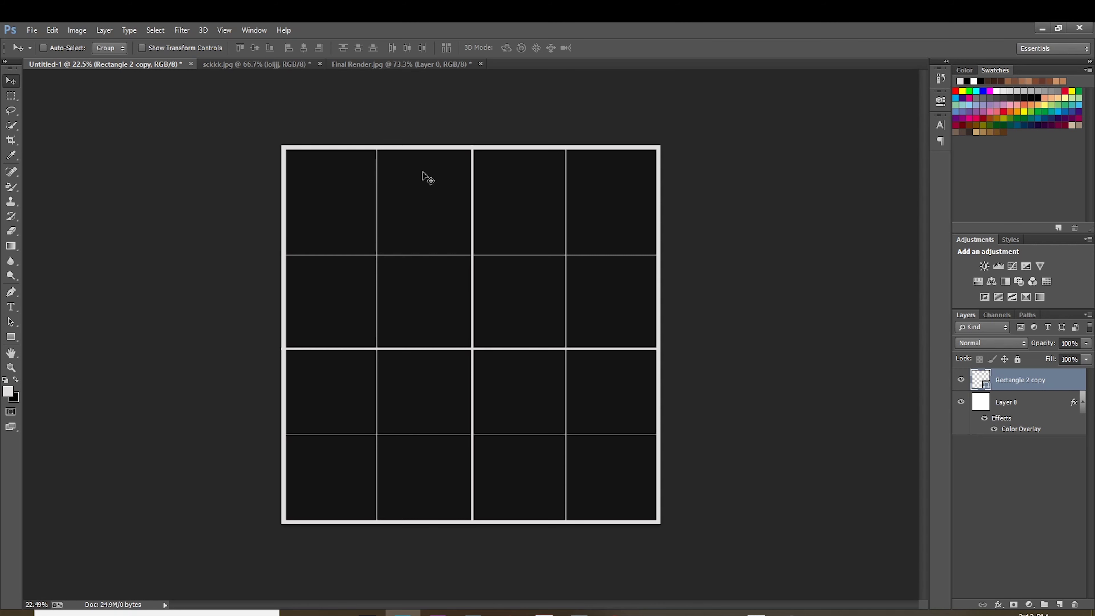
# Bring up the Back drop model in SketchUp, deselect it, and orbit to a side-on view
pyautogui.moveTo(522, 606)
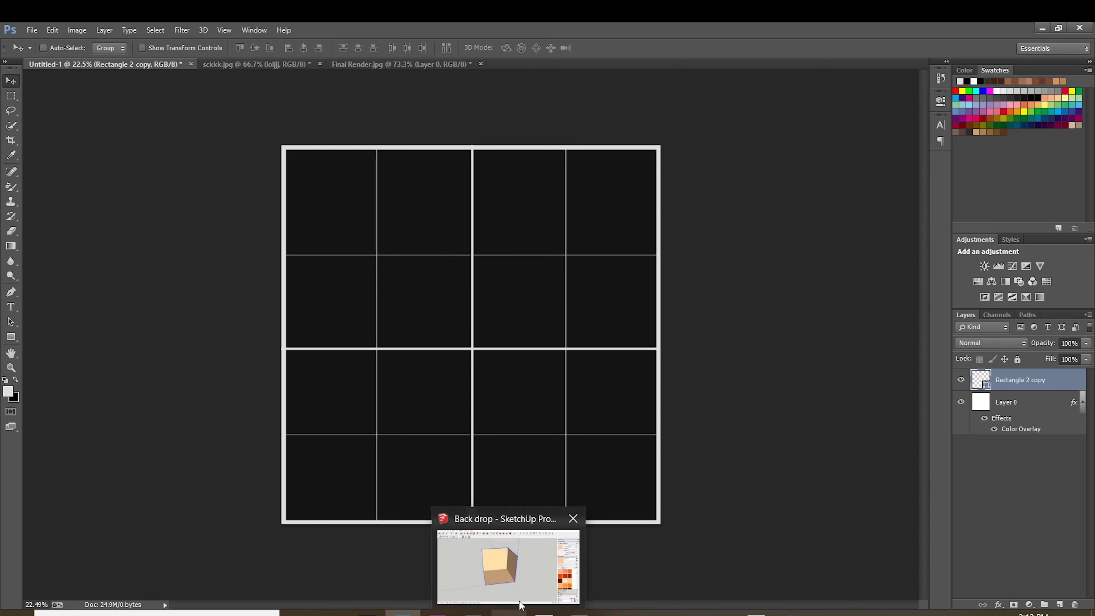
pyautogui.click(521, 573)
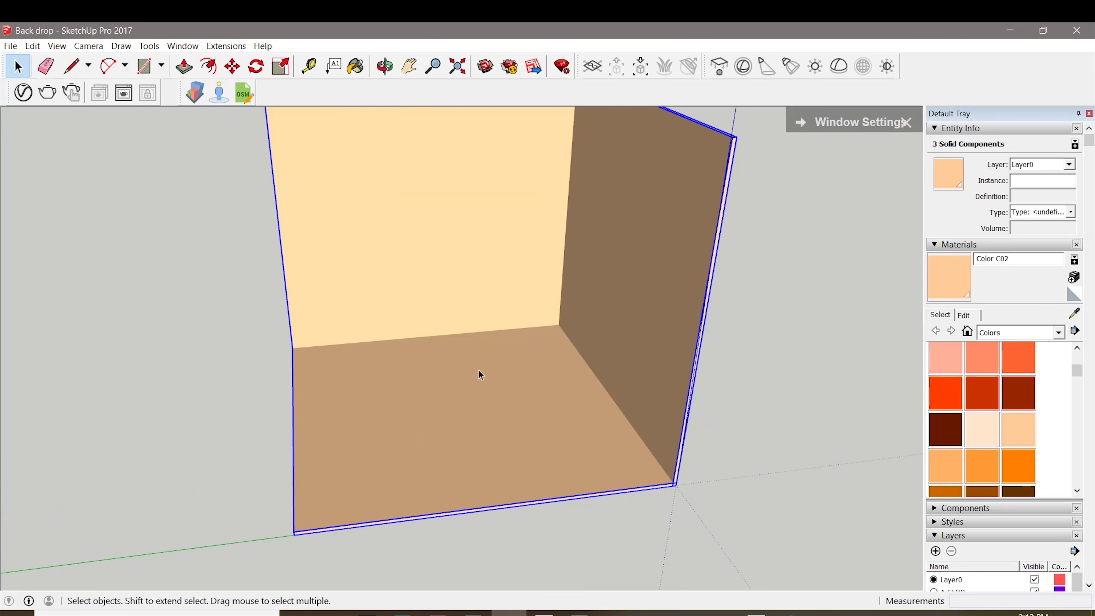
pyautogui.moveTo(478, 369)
pyautogui.keyDown('shift'); pyautogui.mouseDown(button='middle')
pyautogui.moveTo(643, 374)
pyautogui.moveTo(635, 357)
pyautogui.moveTo(550, 408)
pyautogui.moveTo(519, 353)
pyautogui.moveTo(547, 403)
pyautogui.moveTo(406, 367)
pyautogui.moveTo(459, 320)
pyautogui.moveTo(554, 297)
pyautogui.mouseUp(button='middle'); pyautogui.keyUp('shift')
pyautogui.scroll(-3, 635, 357)
pyautogui.scroll(3, 406, 367)
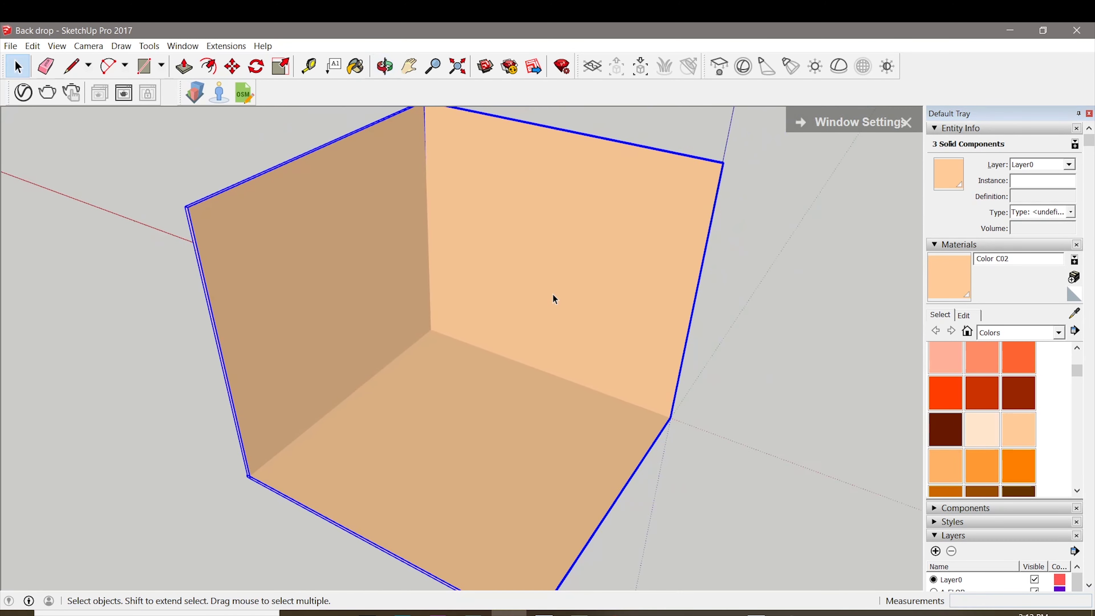
pyautogui.scroll(-1, 554, 297)
pyautogui.click(706, 345)
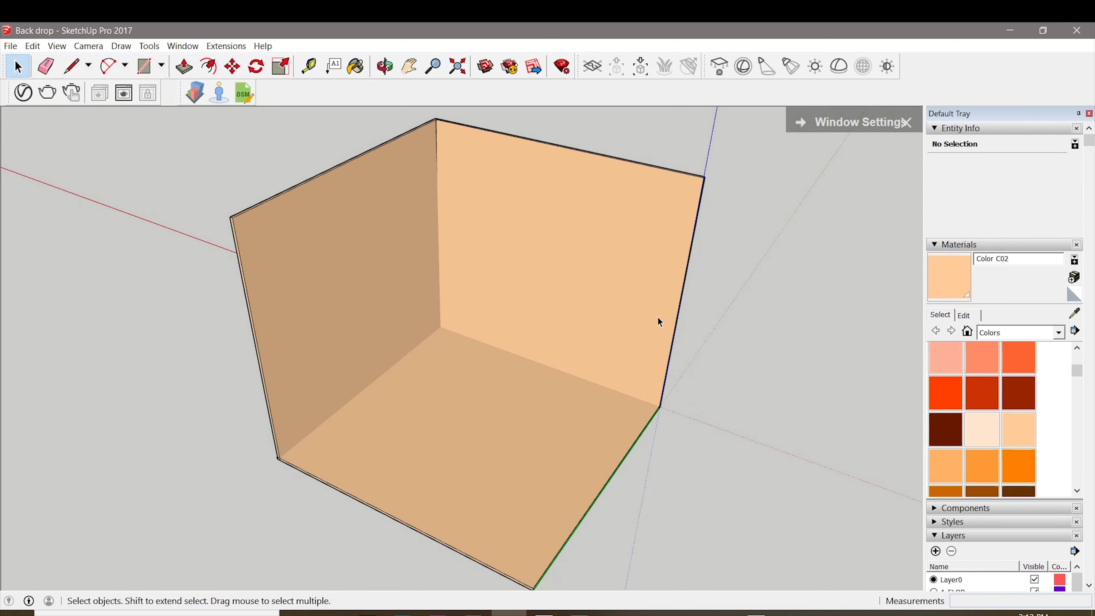
pyautogui.moveTo(657, 316); pyautogui.dragTo(539, 414, button='middle')
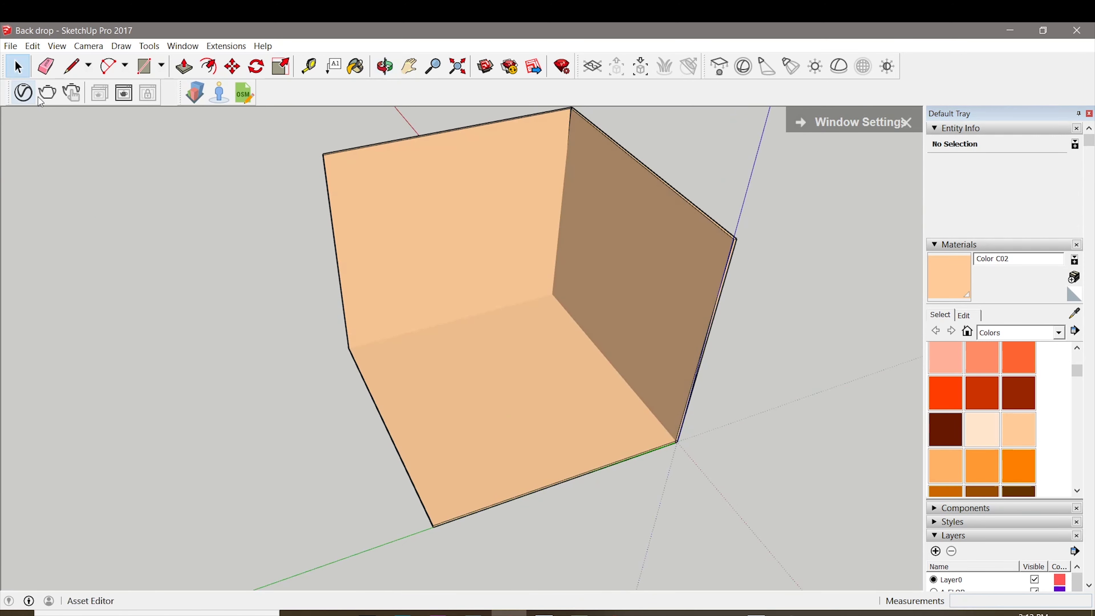
# Start exporting Back drop as a COLLADA 3D model ('Back drop.dae')
pyautogui.click(10, 46)
pyautogui.moveTo(105, 223)
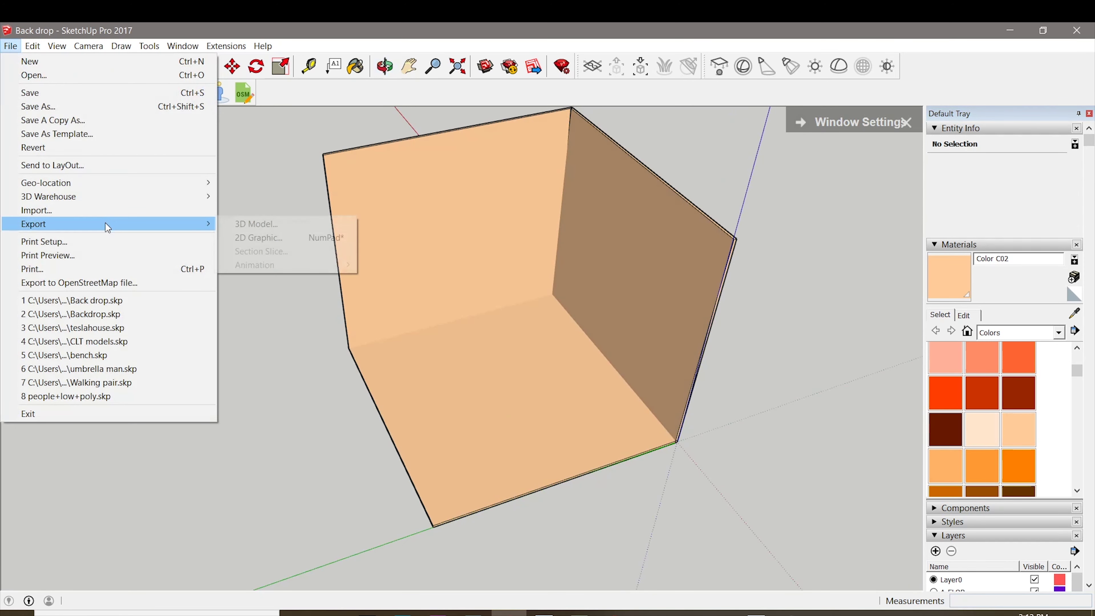
pyautogui.click(254, 223)
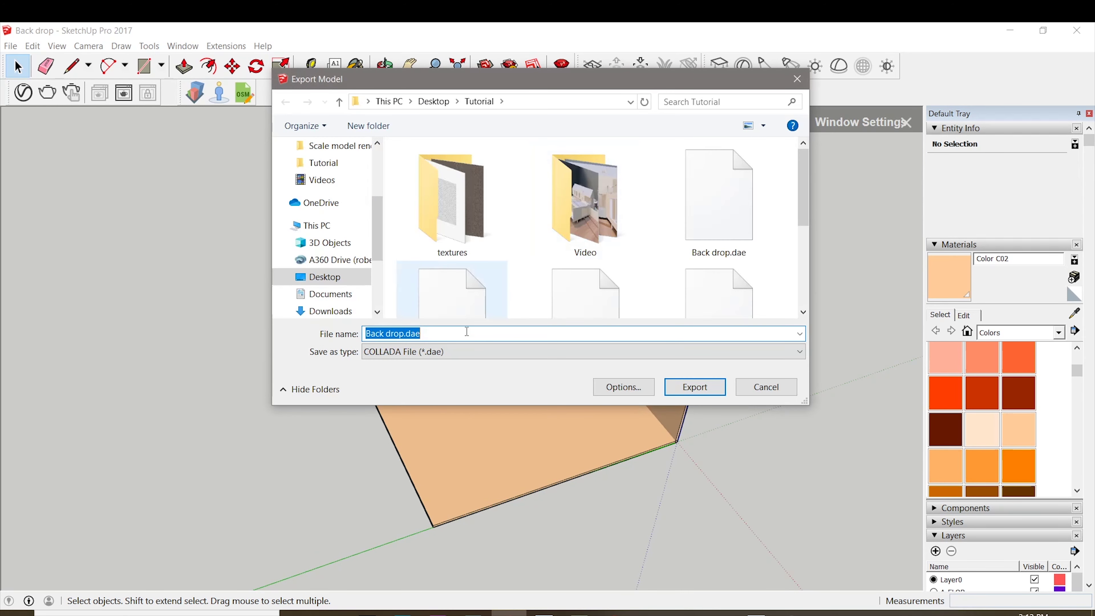
# Cancel the export, then delete the right and back walls, leaving only the floor
pyautogui.click(767, 387)
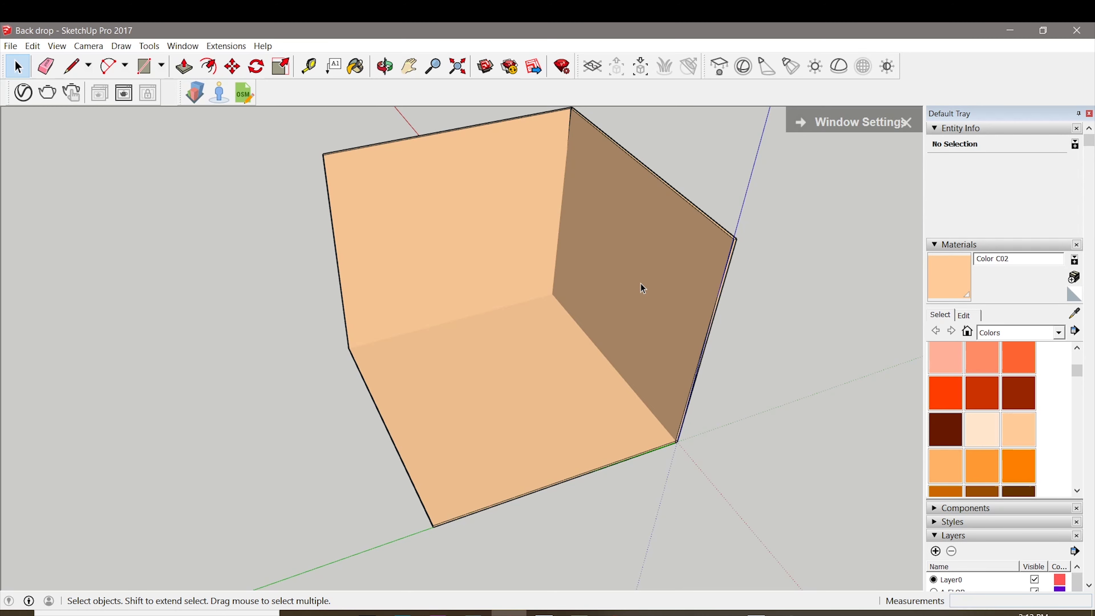
pyautogui.click(640, 285)
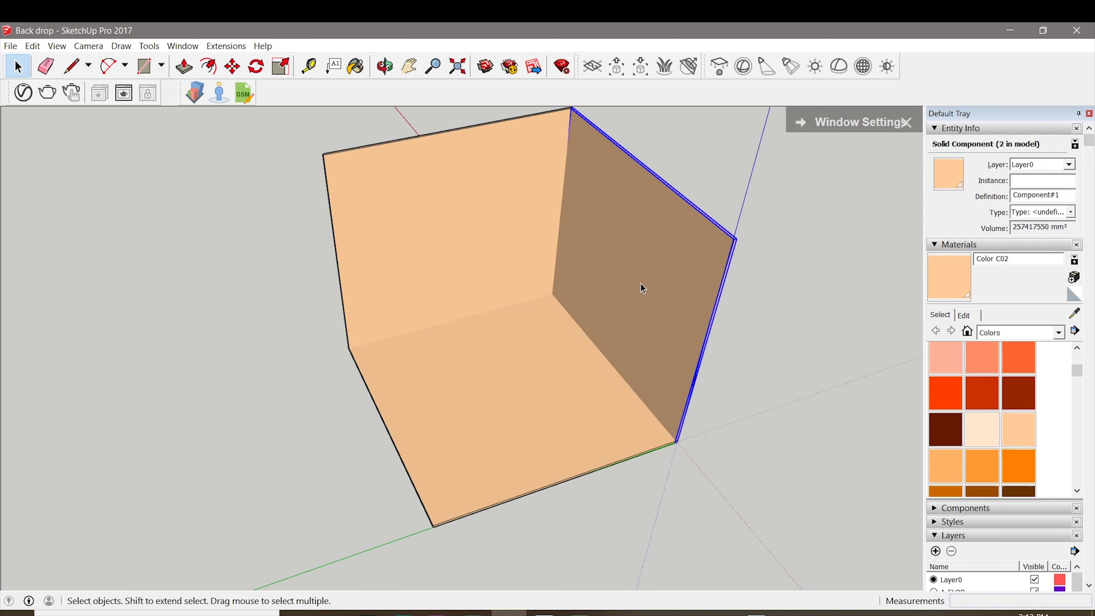
pyautogui.press('Delete')
pyautogui.click(502, 234)
pyautogui.press('Delete')
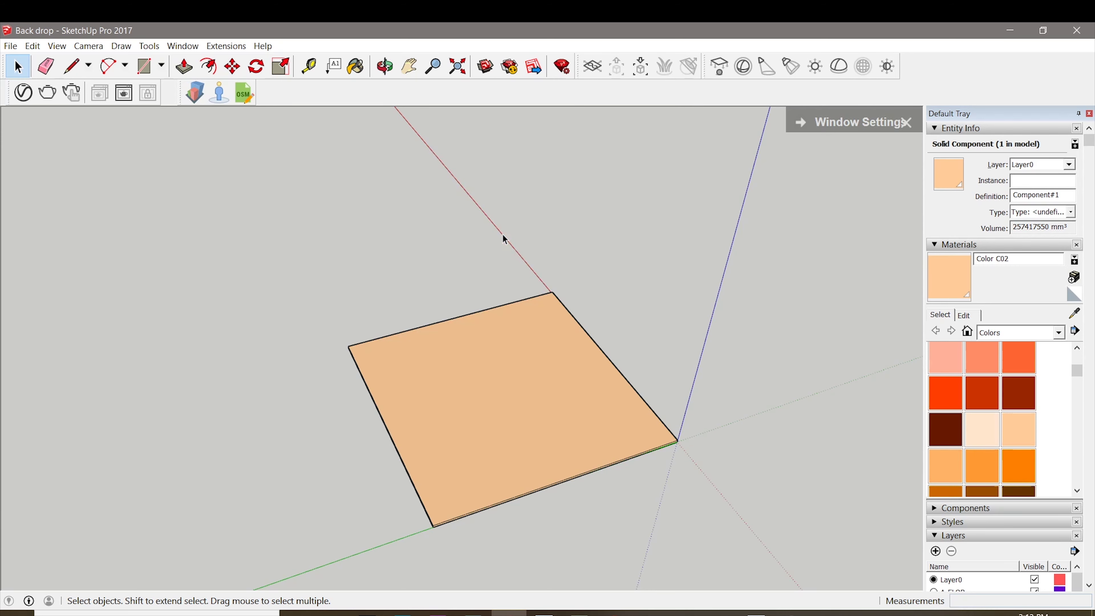
# Orbit around the remaining floor and select the floor component
pyautogui.scroll(2, 547, 343)
pyautogui.scroll(-1, 547, 343)
pyautogui.moveTo(547, 344); pyautogui.dragTo(294, 410, button='middle')
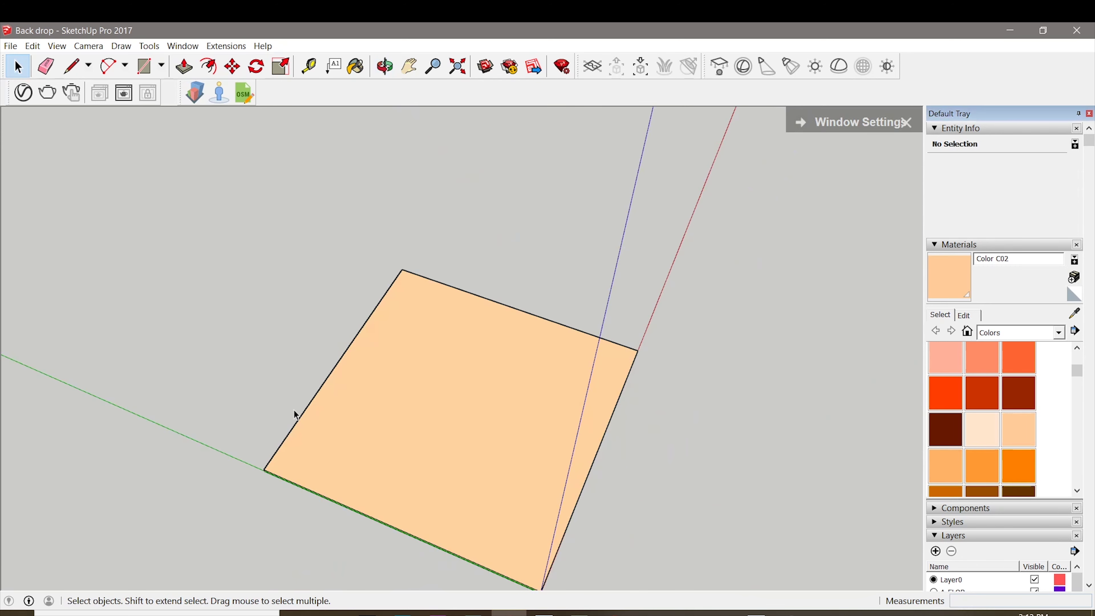
pyautogui.moveTo(345, 367); pyautogui.dragTo(190, 349, button='middle')
pyautogui.scroll(2, 359, 354)
pyautogui.click(481, 369)
pyautogui.moveTo(481, 370); pyautogui.dragTo(832, 345, button='middle')
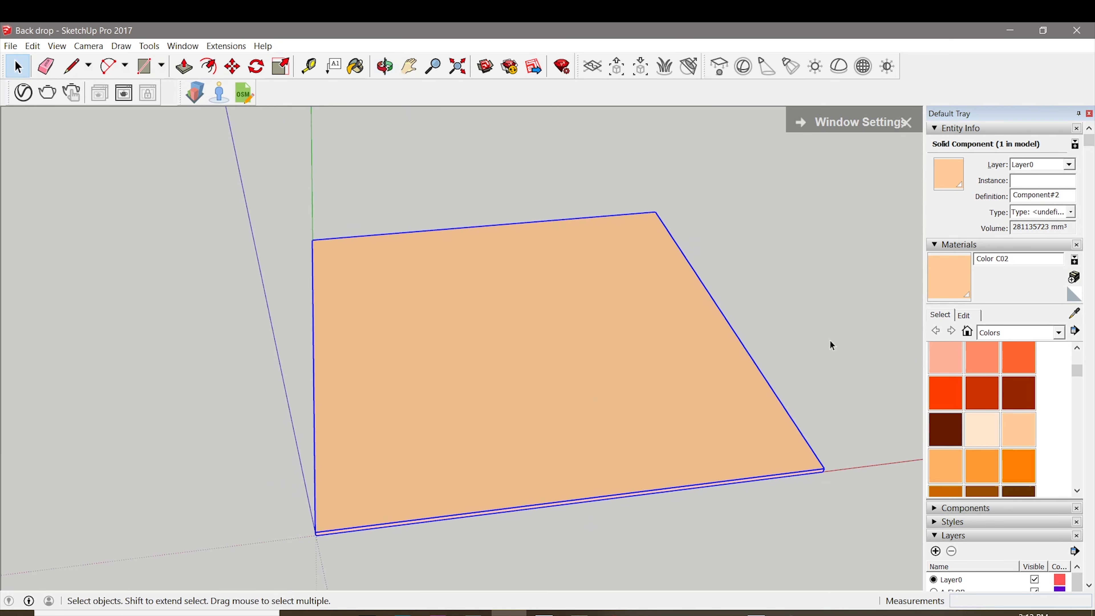
# Paint the floor with the pink Color A02 material, then return to Select
pyautogui.click(356, 66)
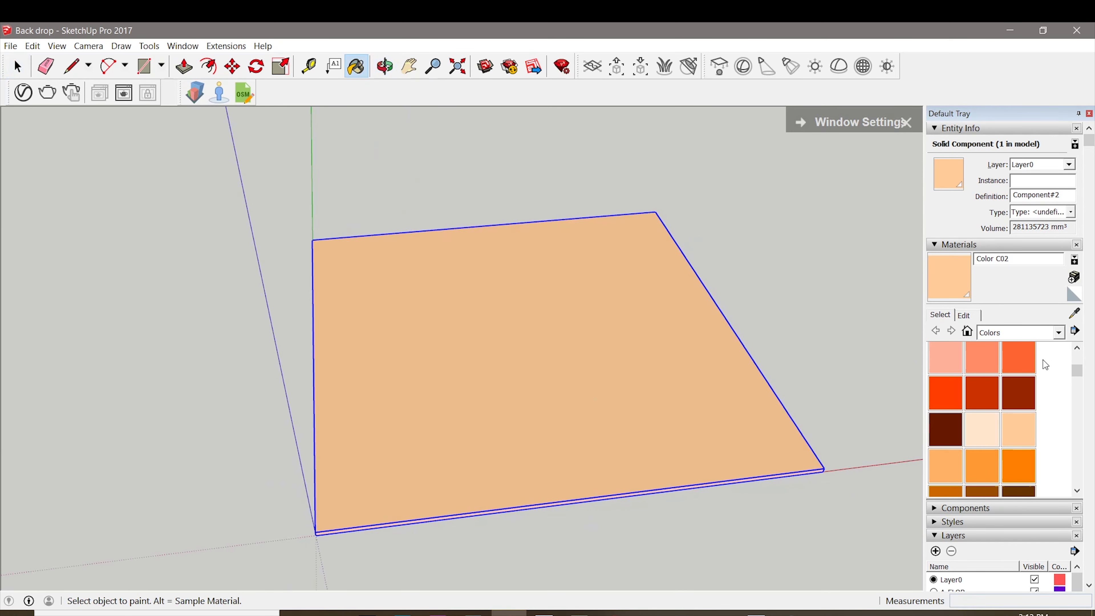
pyautogui.scroll(2, 997, 393)
pyautogui.scroll(1, 977, 386)
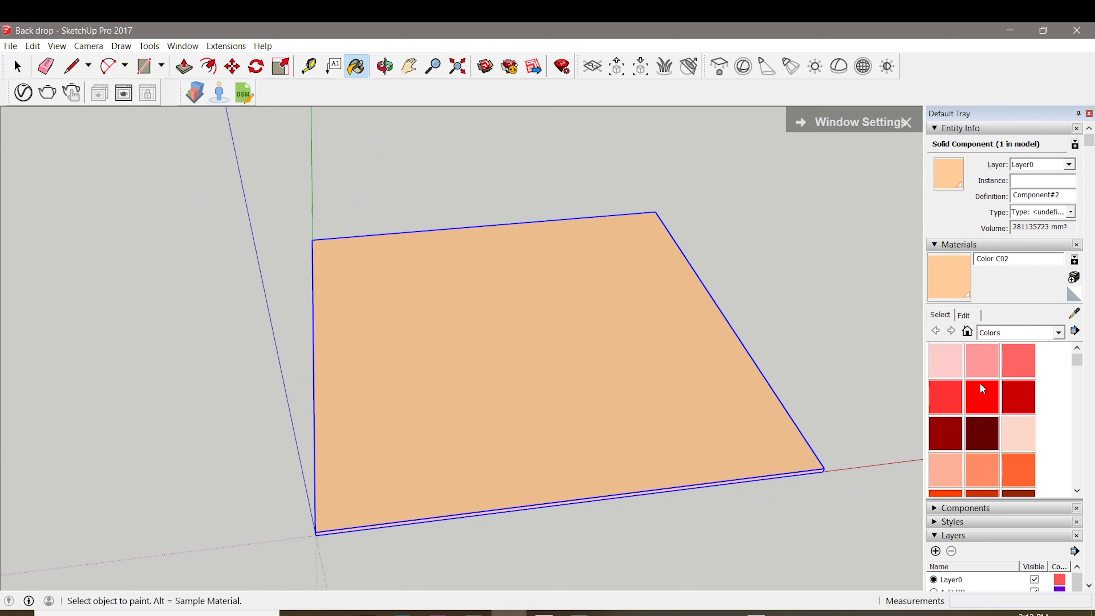
pyautogui.click(984, 360)
pyautogui.click(543, 334)
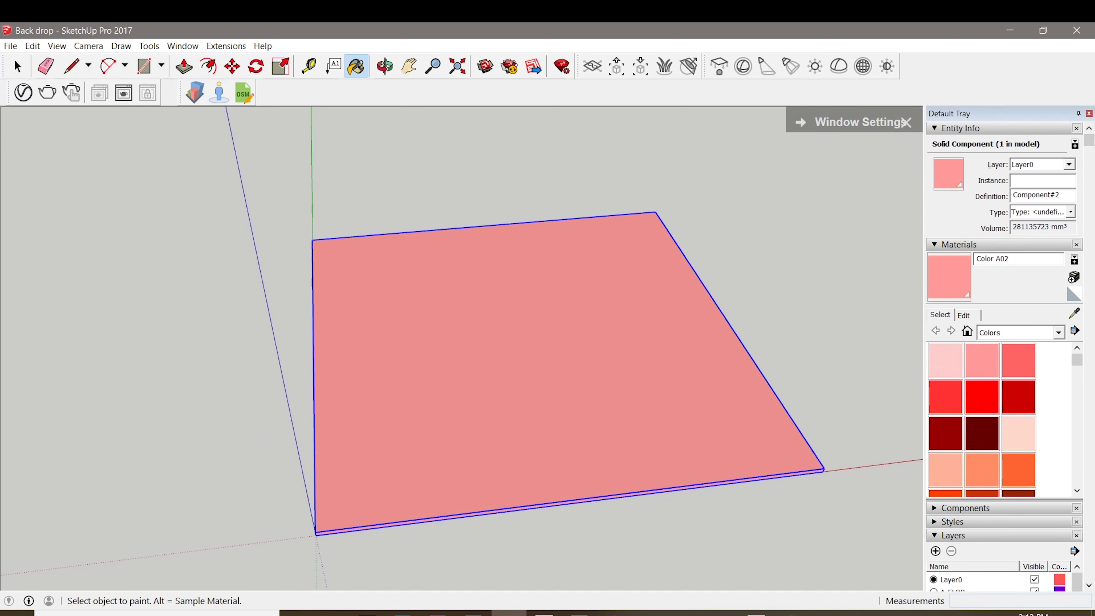
pyautogui.click(17, 66)
# Start a 3D model export of the pink floor, cancel it, and orbit around the slab
pyautogui.click(10, 46)
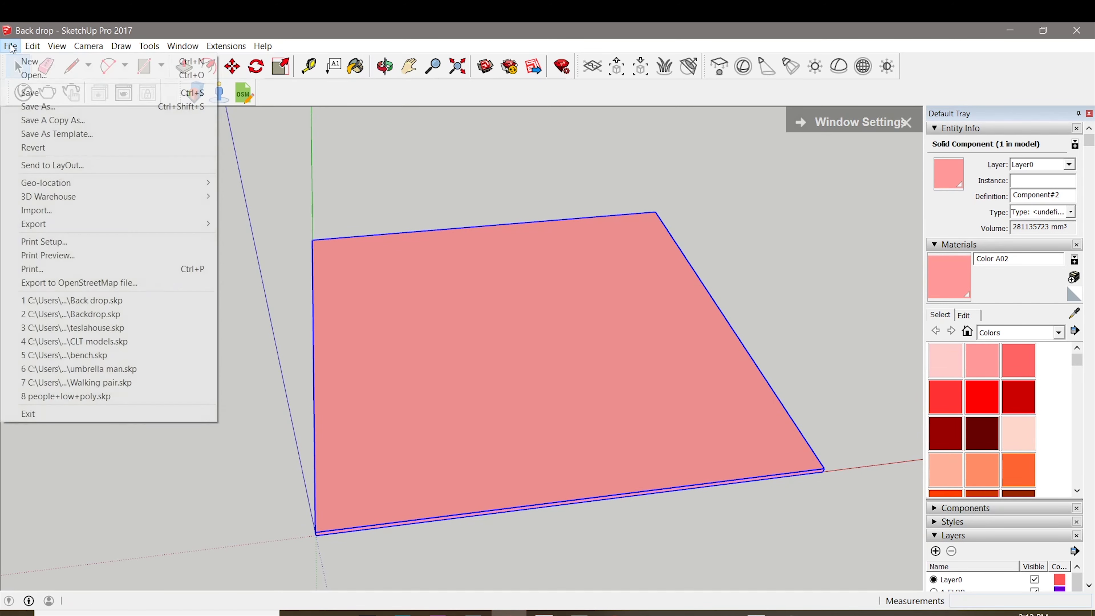
pyautogui.moveTo(82, 221)
pyautogui.click(254, 223)
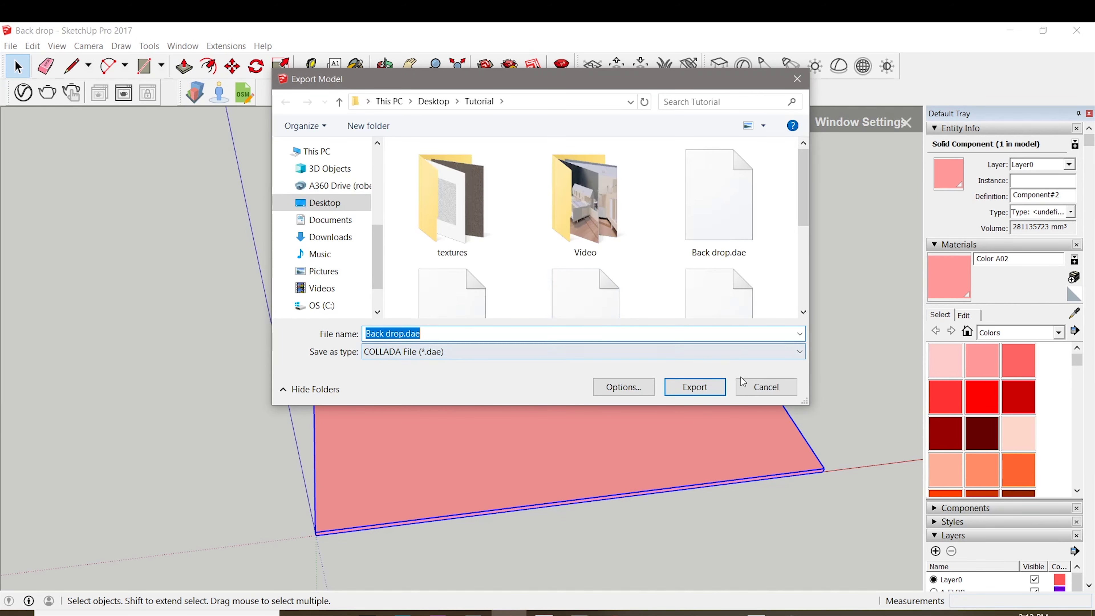
pyautogui.click(762, 387)
pyautogui.scroll(-1, 750, 298)
pyautogui.moveTo(737, 336); pyautogui.dragTo(435, 355, button='middle')
pyautogui.moveTo(560, 381); pyautogui.dragTo(495, 318, button='middle')
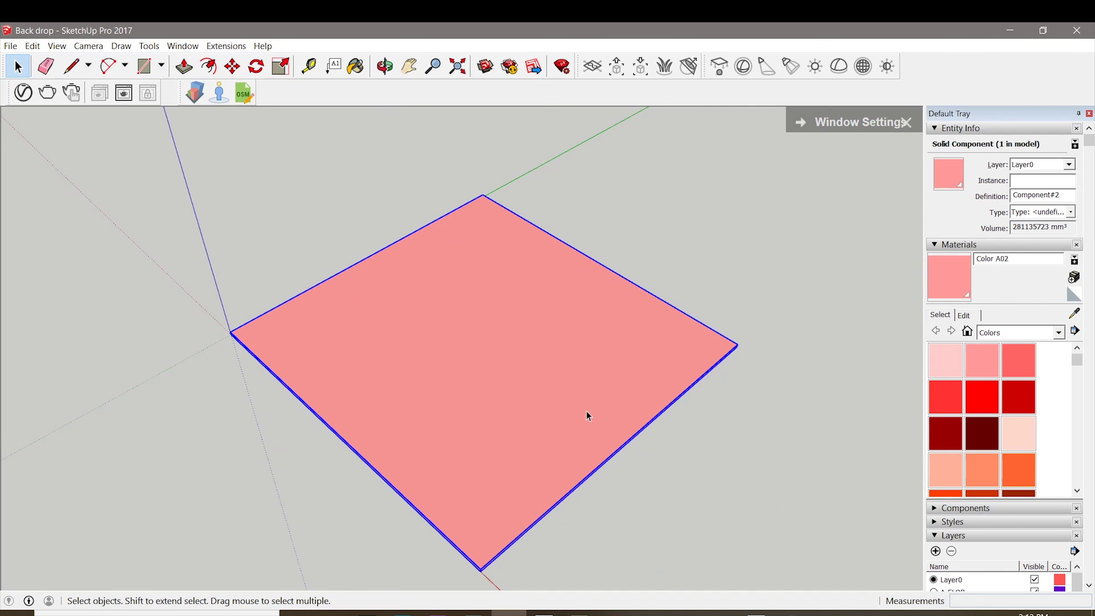
# Switch to the house model and zoom and orbit toward a frontal view of it
pyautogui.hotkey('alt', 'Tab')
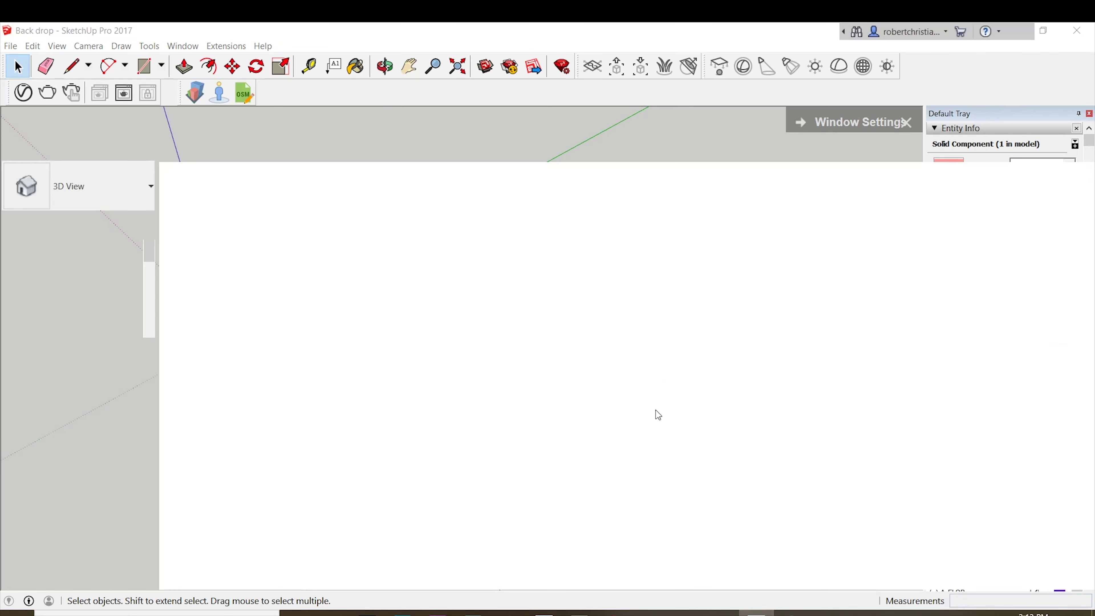
pyautogui.scroll(2, 622, 362)
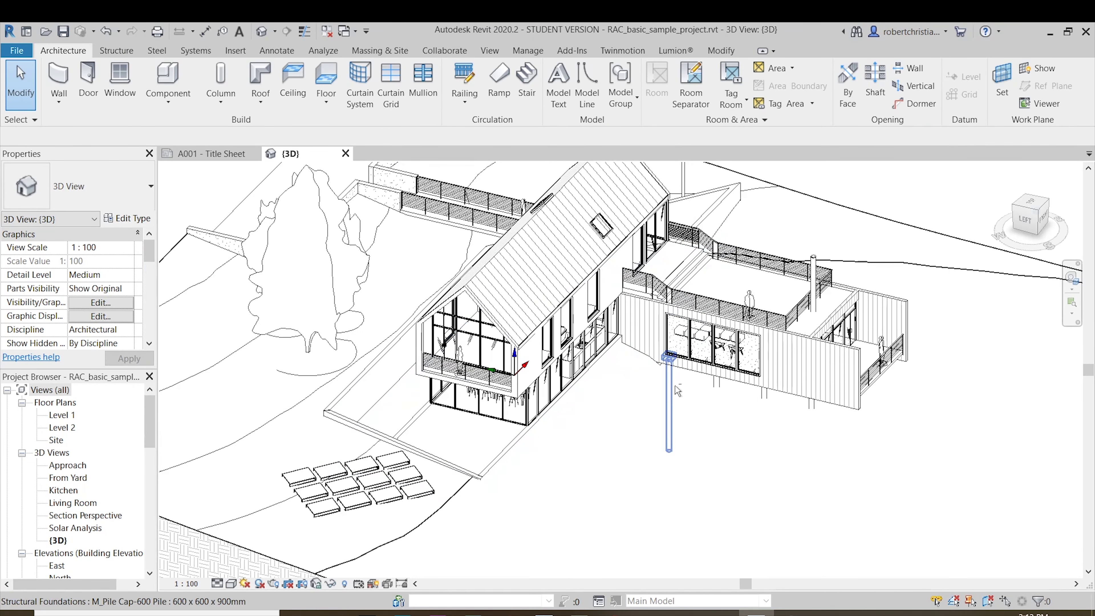
pyautogui.keyDown('shift'); pyautogui.moveTo(676, 389); pyautogui.dragTo(572, 493, button='middle'); pyautogui.keyUp('shift')
pyautogui.scroll(3, 554, 476)
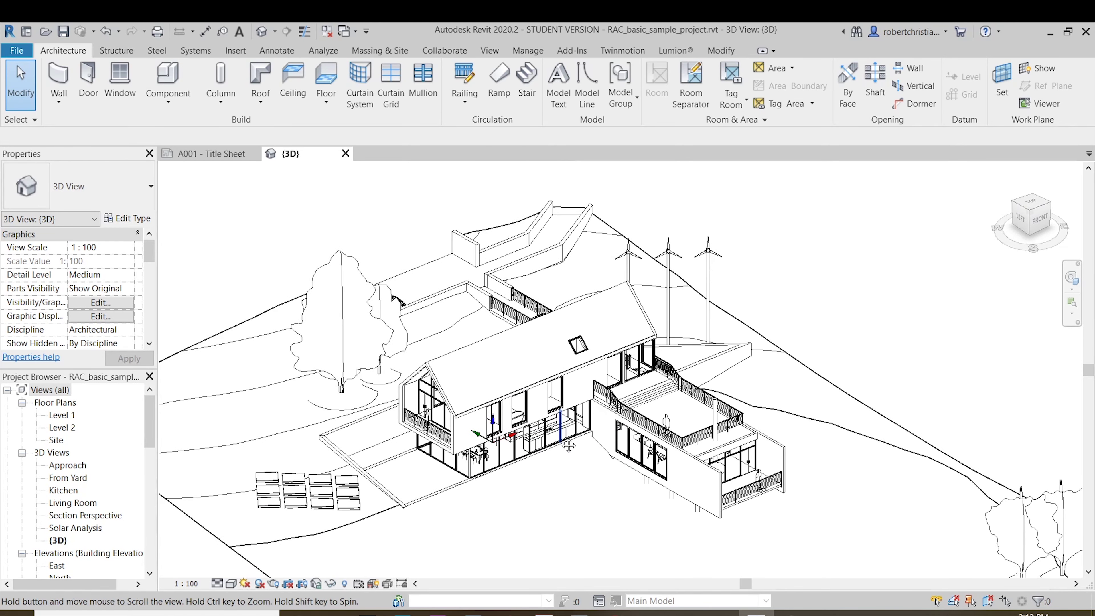
pyautogui.scroll(-3, 563, 444)
pyautogui.keyDown('shift'); pyautogui.moveTo(563, 444); pyautogui.dragTo(595, 444, button='middle'); pyautogui.keyUp('shift')
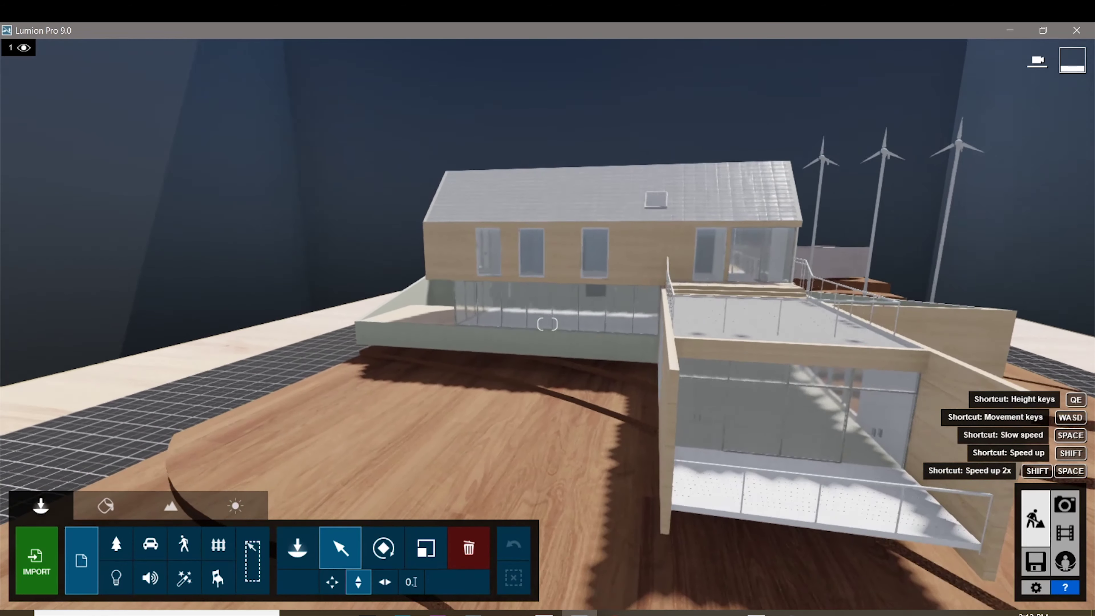
pyautogui.press('d')
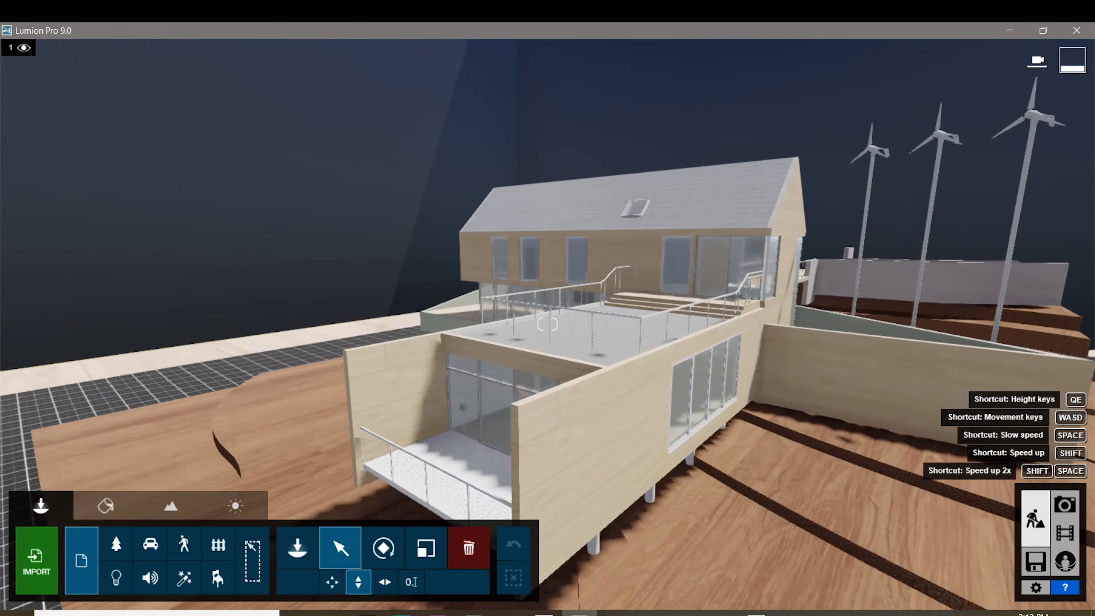
# Fly the camera around the rendered house to view the balcony end and sides
pyautogui.press('d')
pyautogui.press('a')
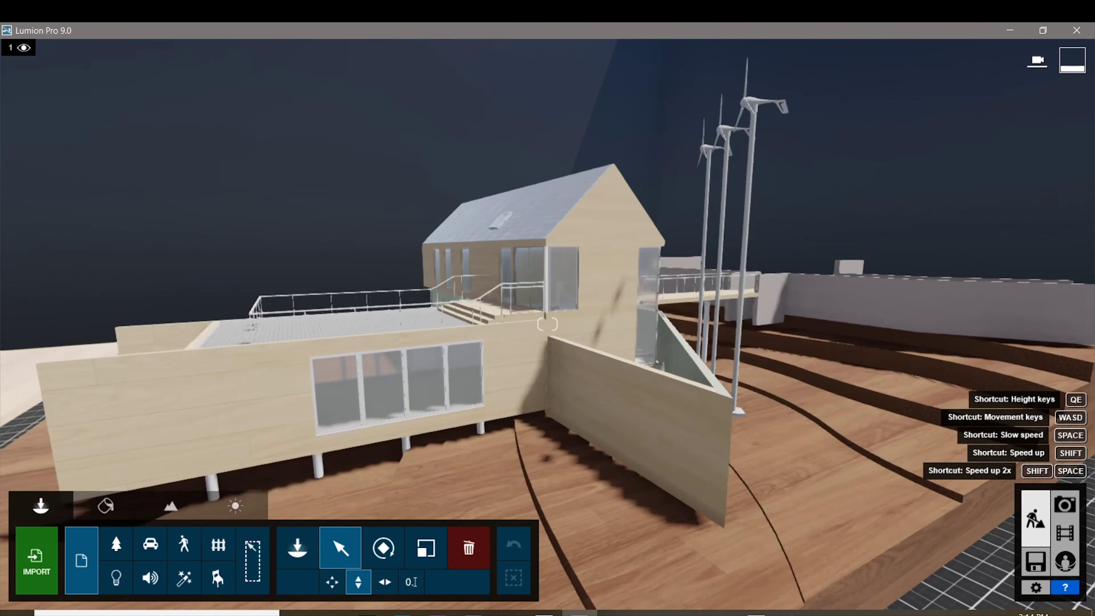
pyautogui.press('a')
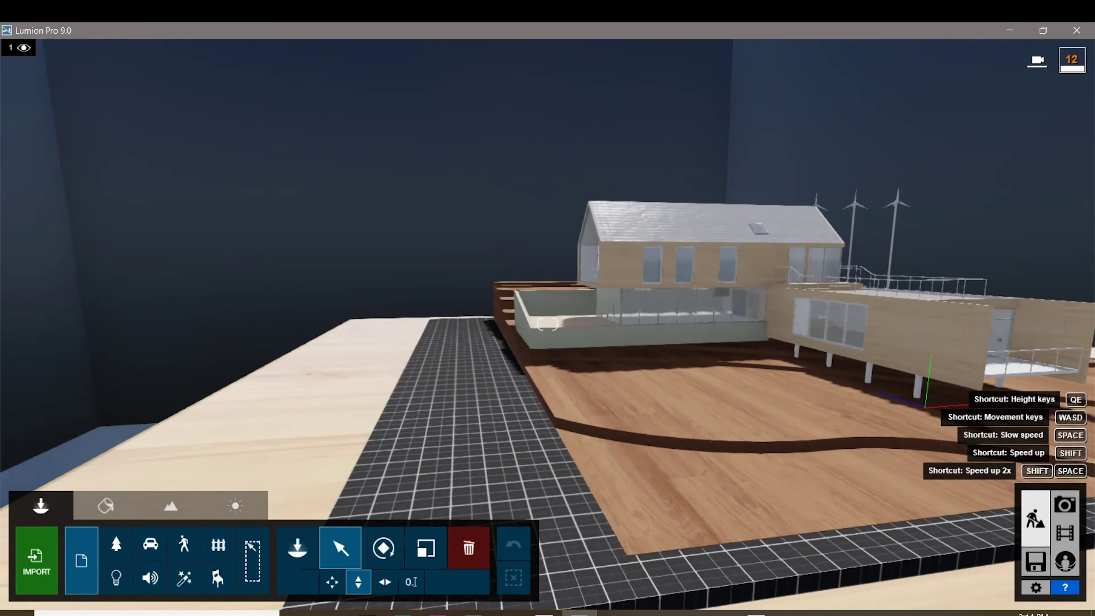
pyautogui.moveTo(548, 324); pyautogui.dragTo(586, 325, button='right')
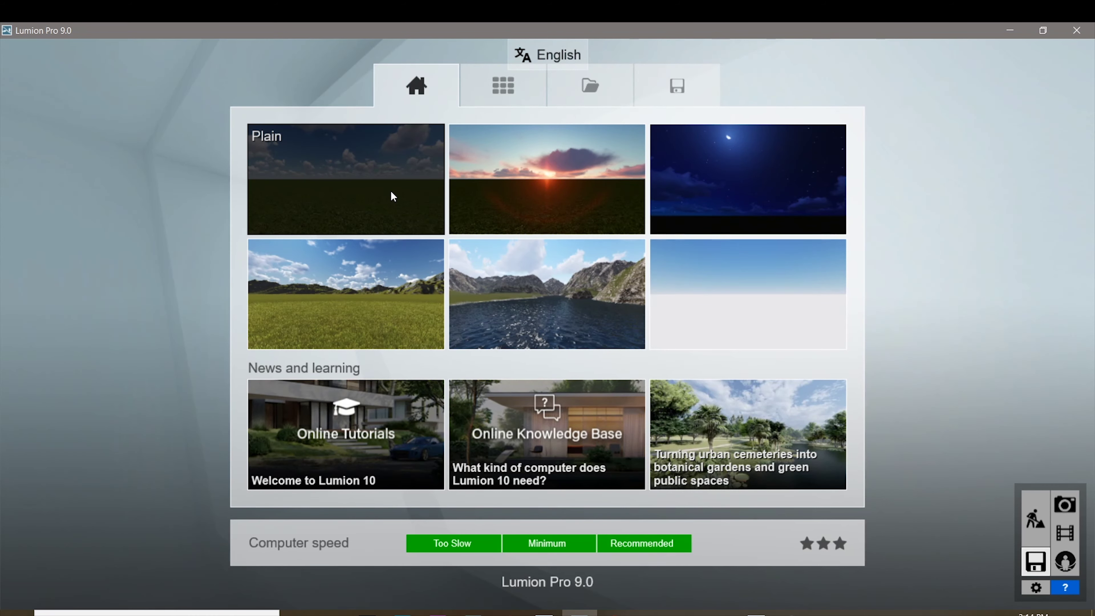
# Load the empty Plain scene, tilt down to the grass, and begin a model import
pyautogui.click(392, 196)
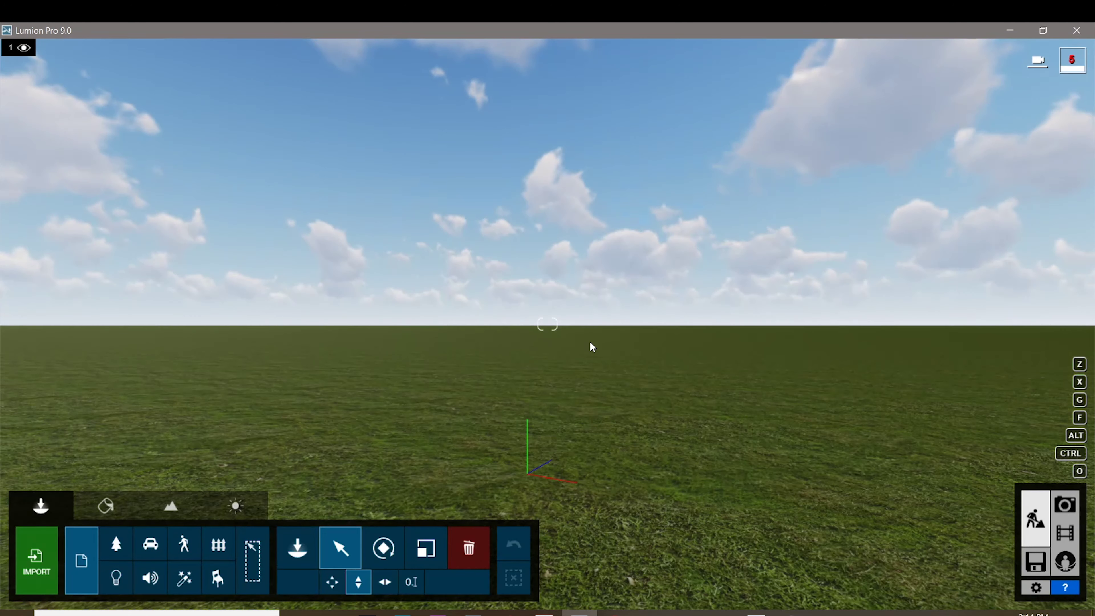
pyautogui.moveTo(593, 348); pyautogui.dragTo(597, 320, button='right')
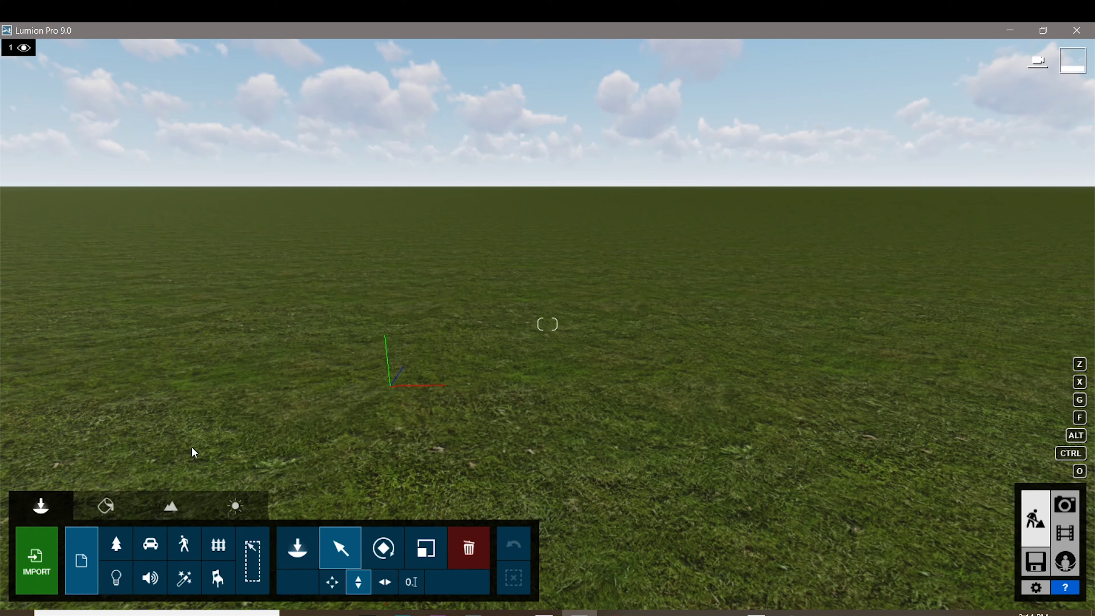
pyautogui.click(44, 560)
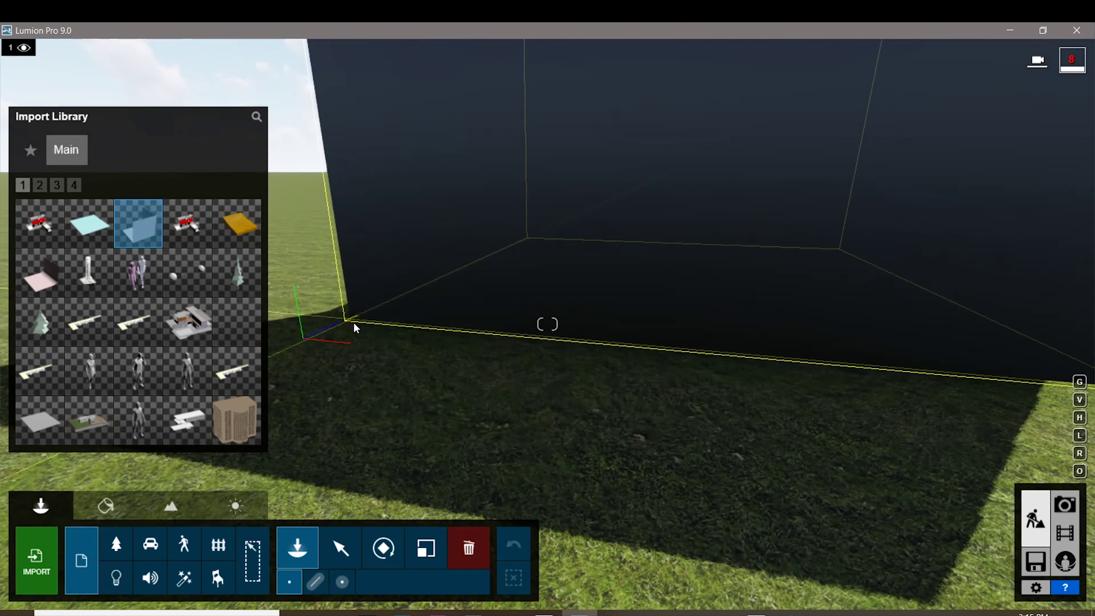
# Place the first Back drop model on the grass and pull back to see it whole
pyautogui.click(353, 323)
pyautogui.moveTo(354, 323); pyautogui.dragTo(524, 311, button='right')
pyautogui.press('a')
pyautogui.press('a')
pyautogui.press('s')
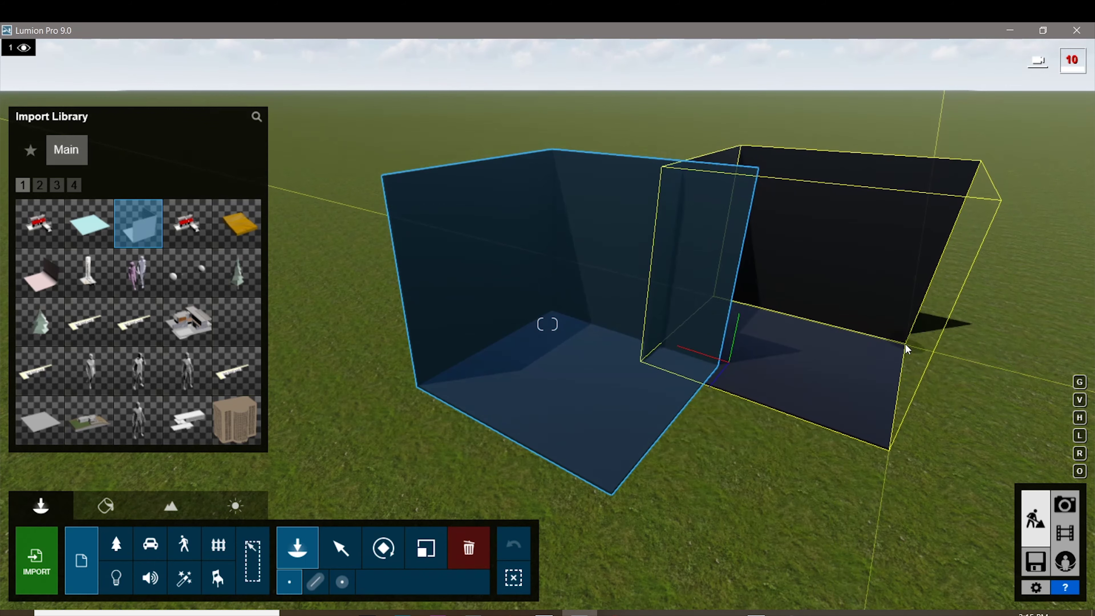
# Place a second backdrop beside the first and rotate it to close the room
pyautogui.click(905, 344)
pyautogui.click(382, 547)
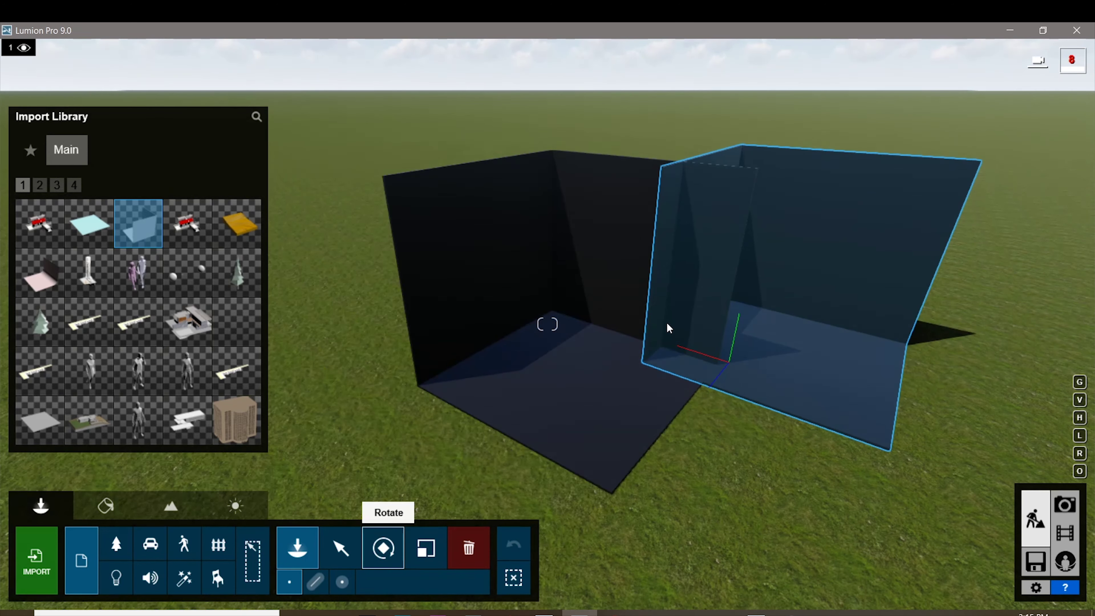
pyautogui.moveTo(902, 362); pyautogui.dragTo(1013, 360)
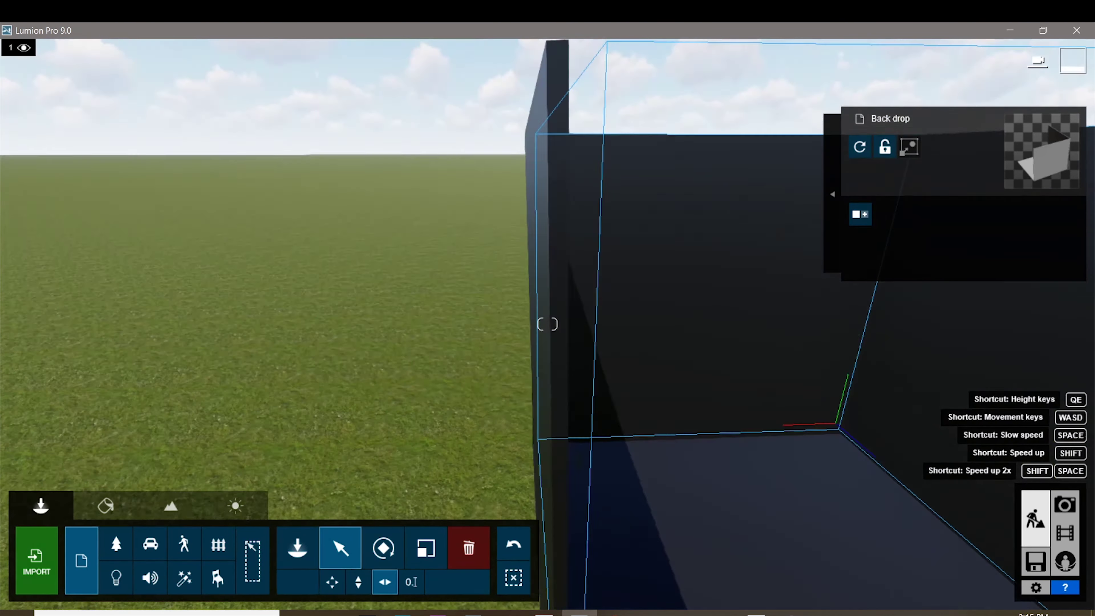
pyautogui.press('d')
pyautogui.scroll(-10, 640, 422)
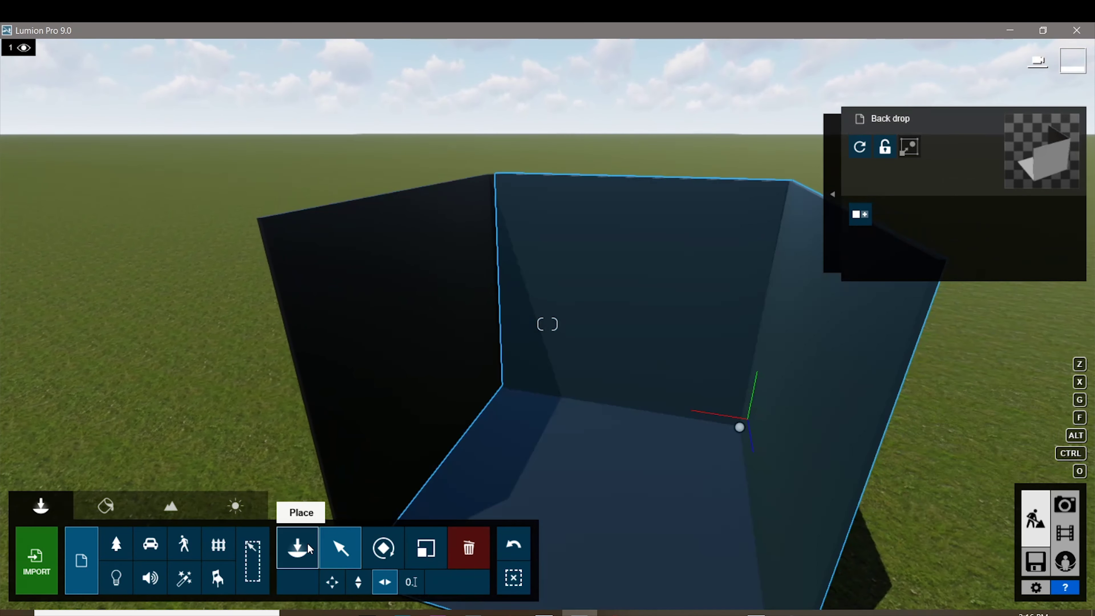
# Place the wooden DiningTable 012 from the Indoor tables library inside the backdrop room
pyautogui.click(307, 545)
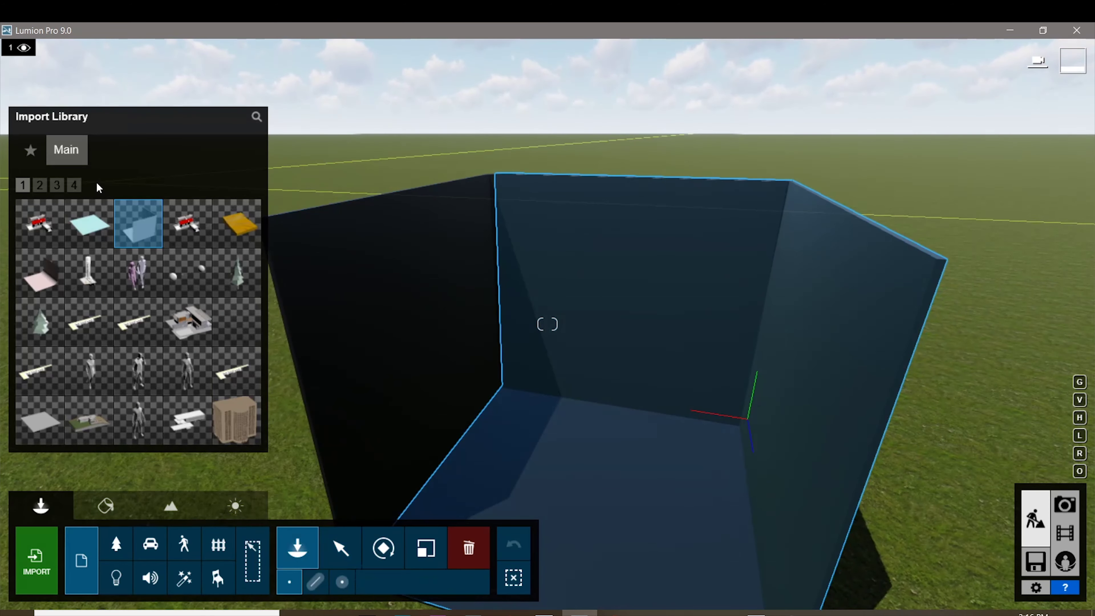
pyautogui.moveTo(100, 223)
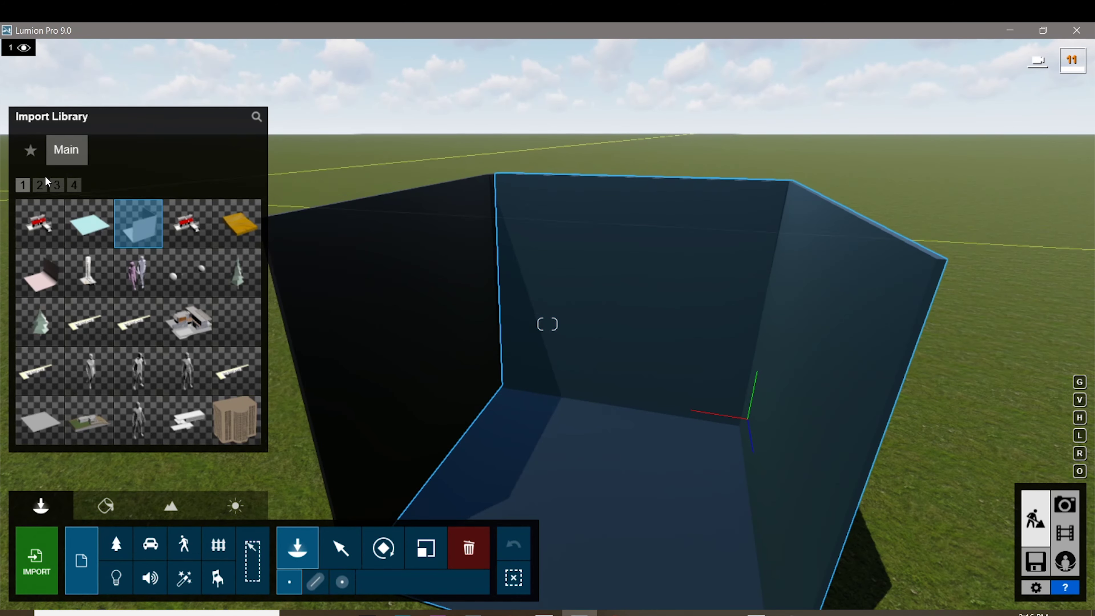
pyautogui.click(216, 583)
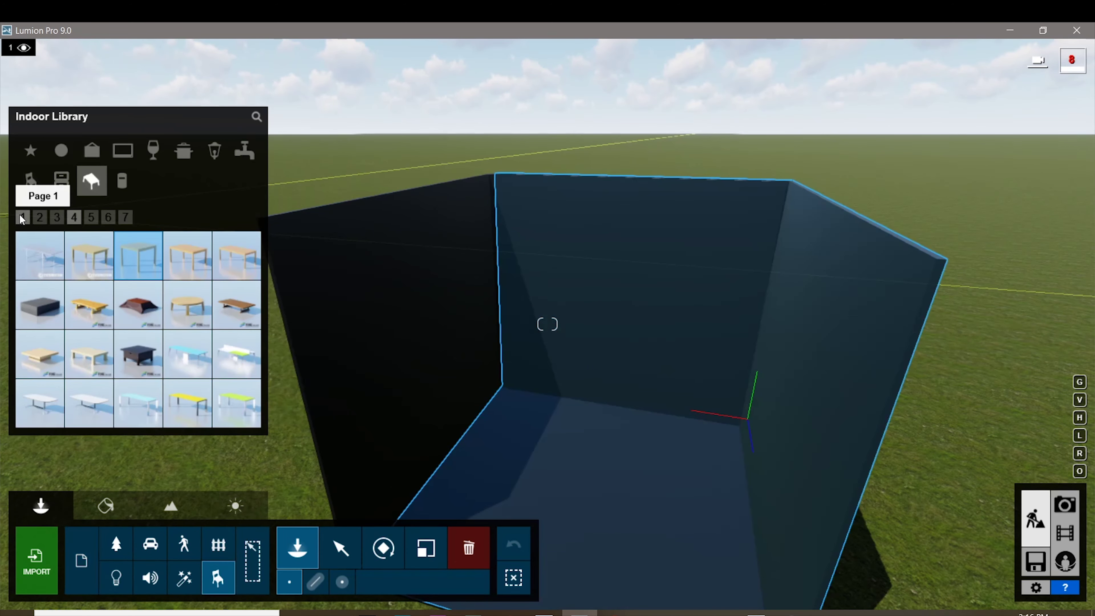
pyautogui.moveTo(177, 244)
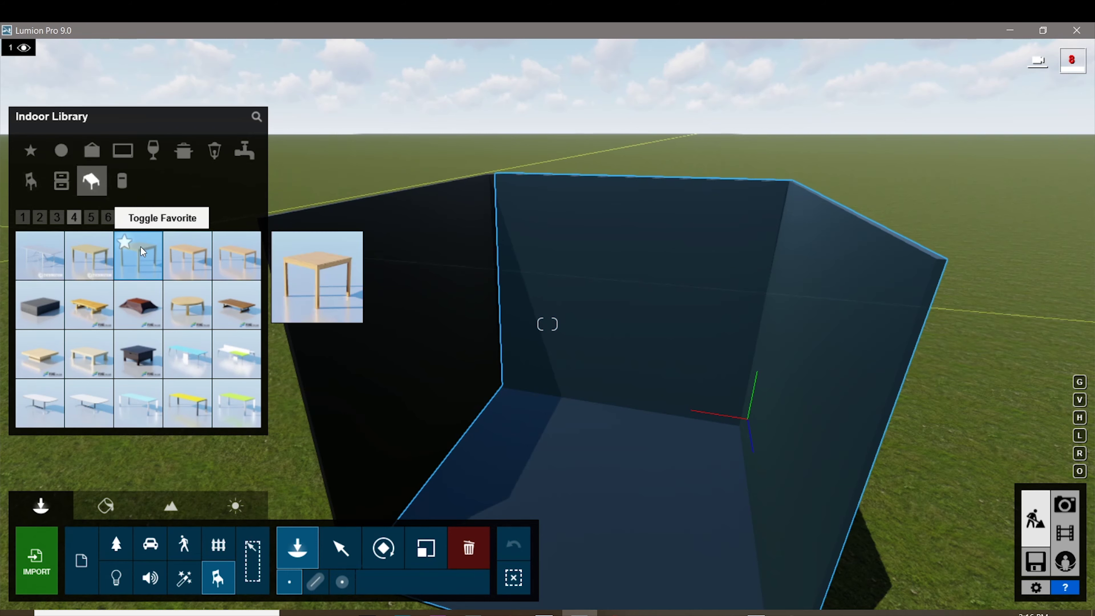
pyautogui.moveTo(114, 338)
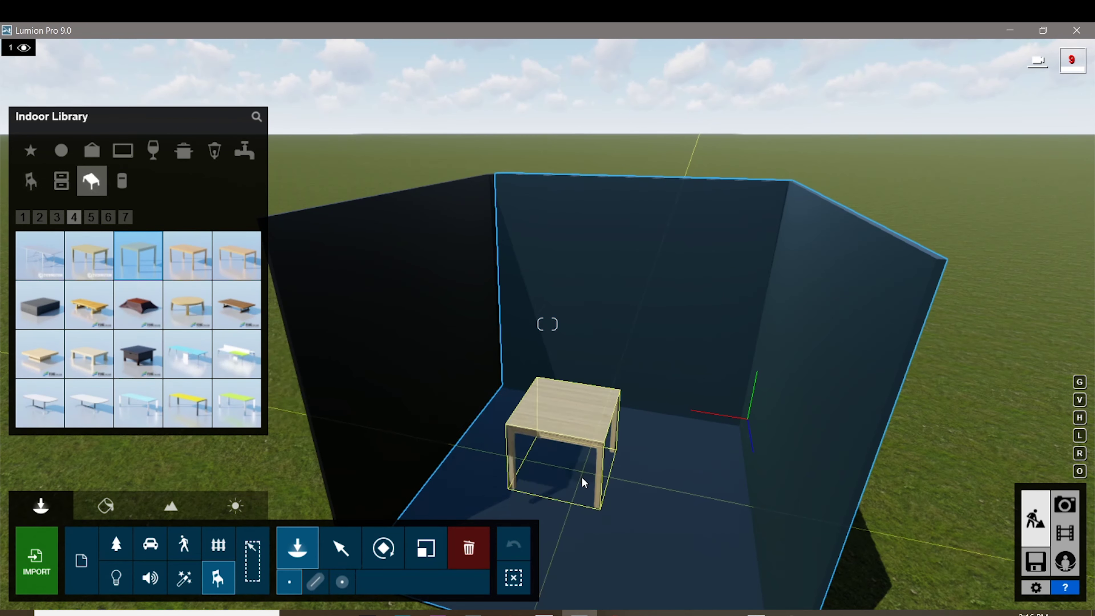
pyautogui.click(521, 483)
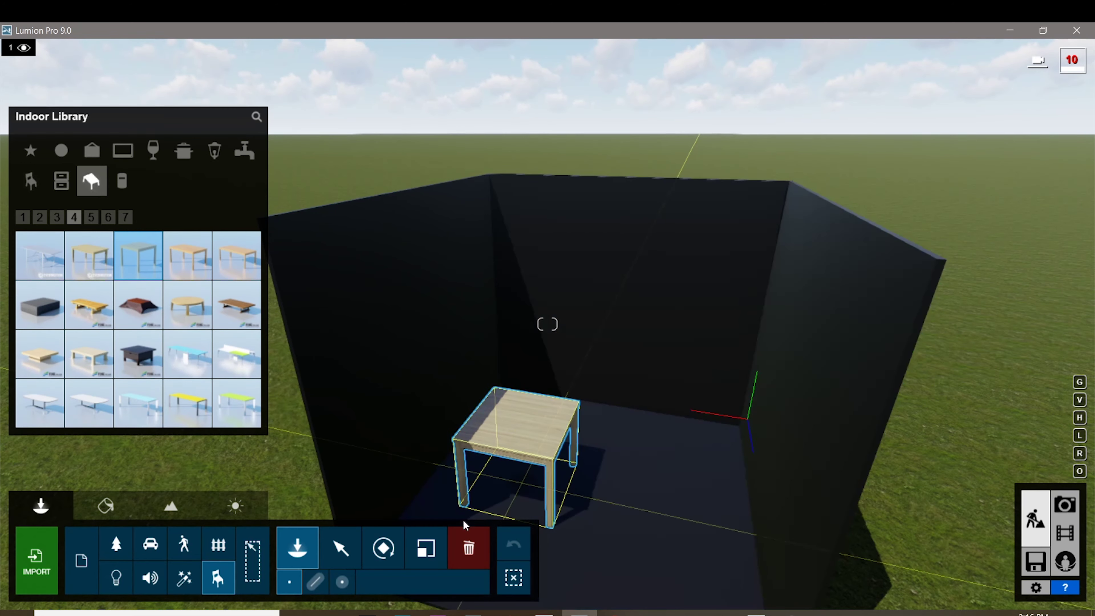
# Scale the table up to about 1.07x, then return to placing and cancel a model import
pyautogui.click(436, 547)
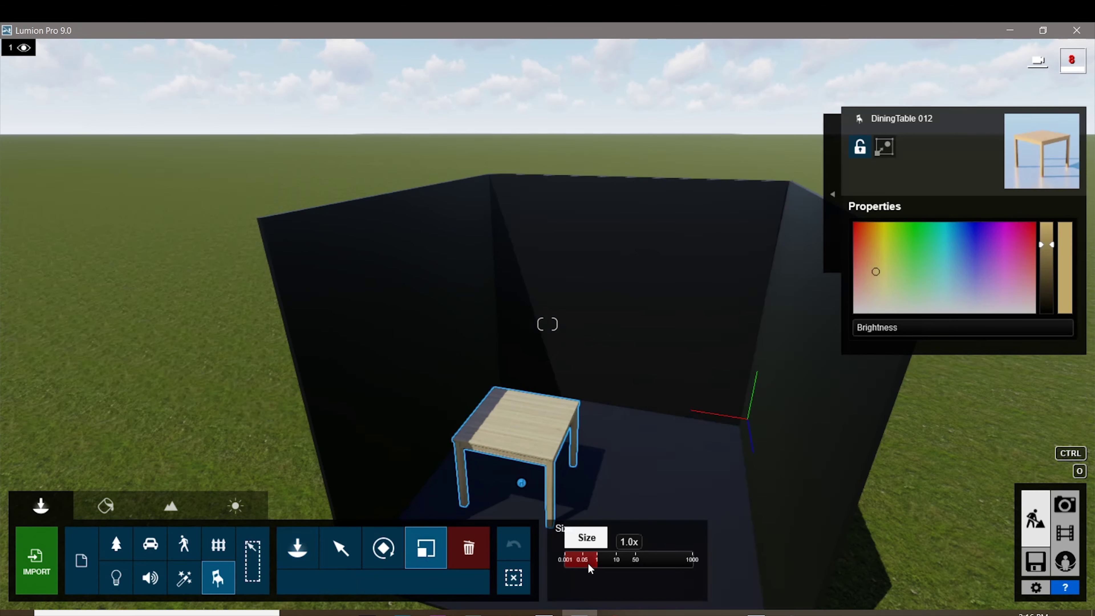
pyautogui.moveTo(591, 561)
pyautogui.mouseDown()
pyautogui.moveTo(611, 561)
pyautogui.moveTo(600, 559)
pyautogui.mouseUp()
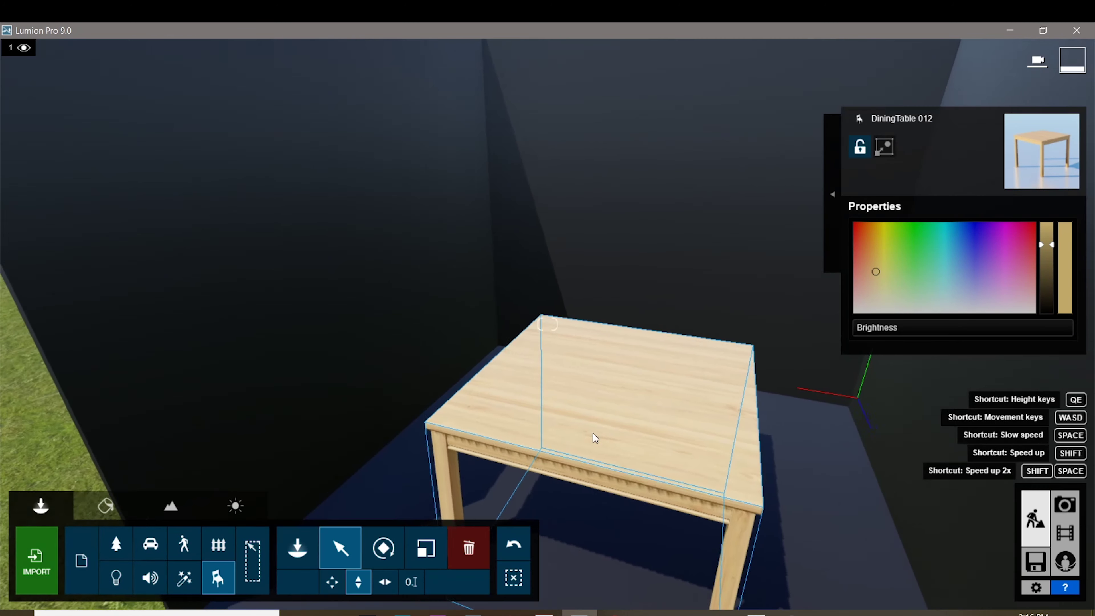
pyautogui.click(297, 550)
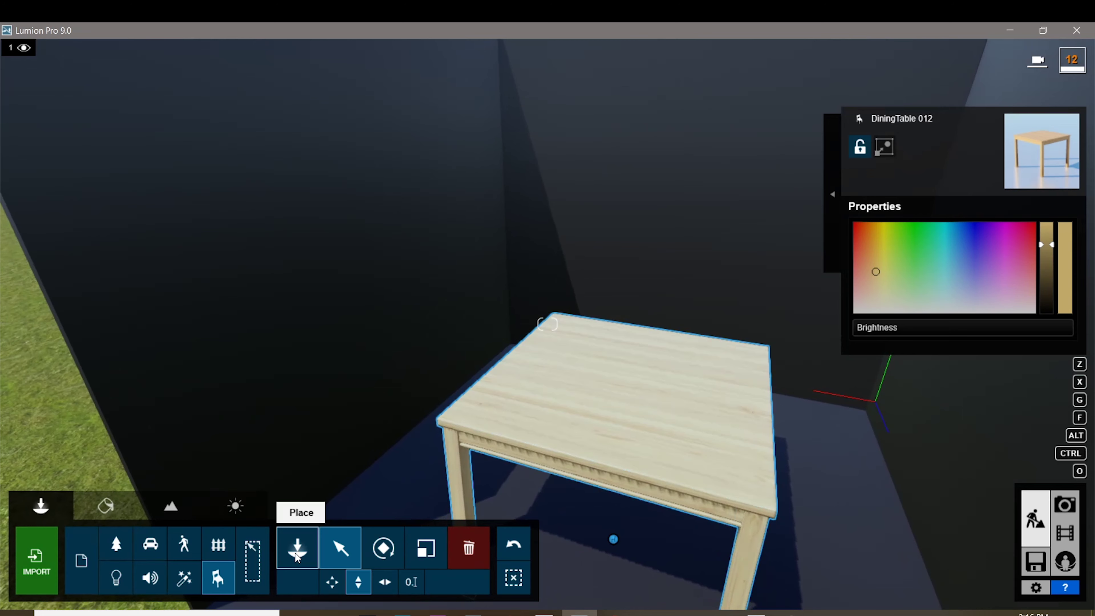
pyautogui.click(297, 555)
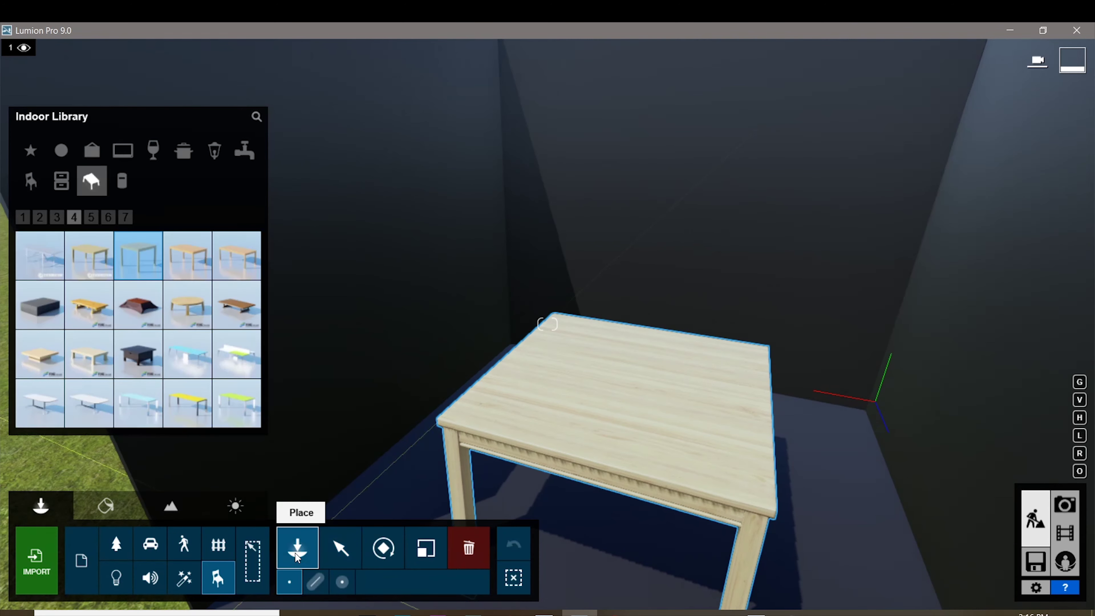
pyautogui.click(36, 558)
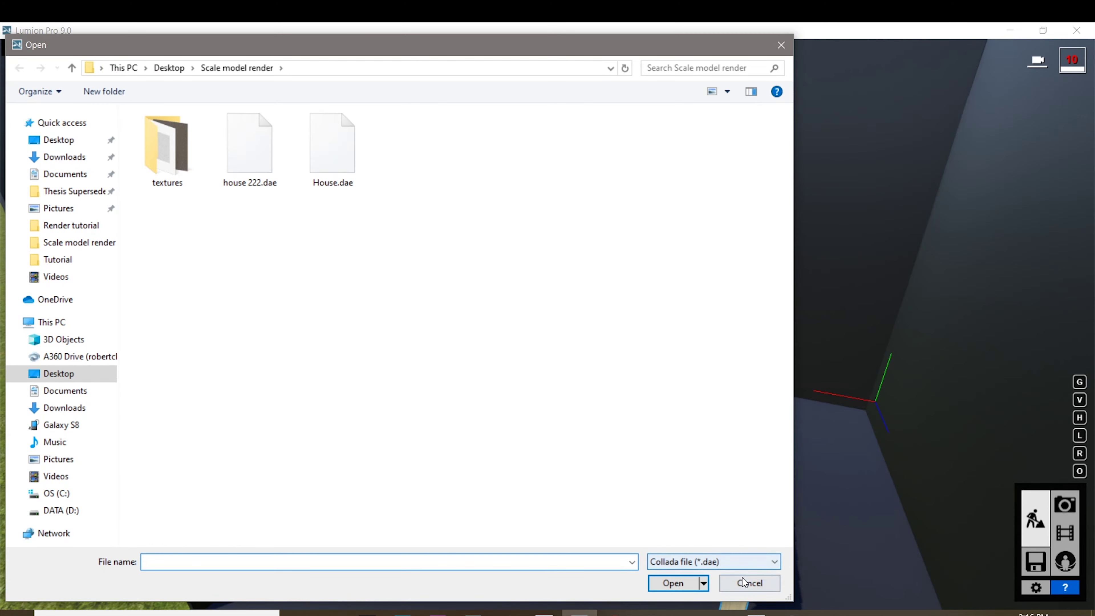
pyautogui.click(750, 583)
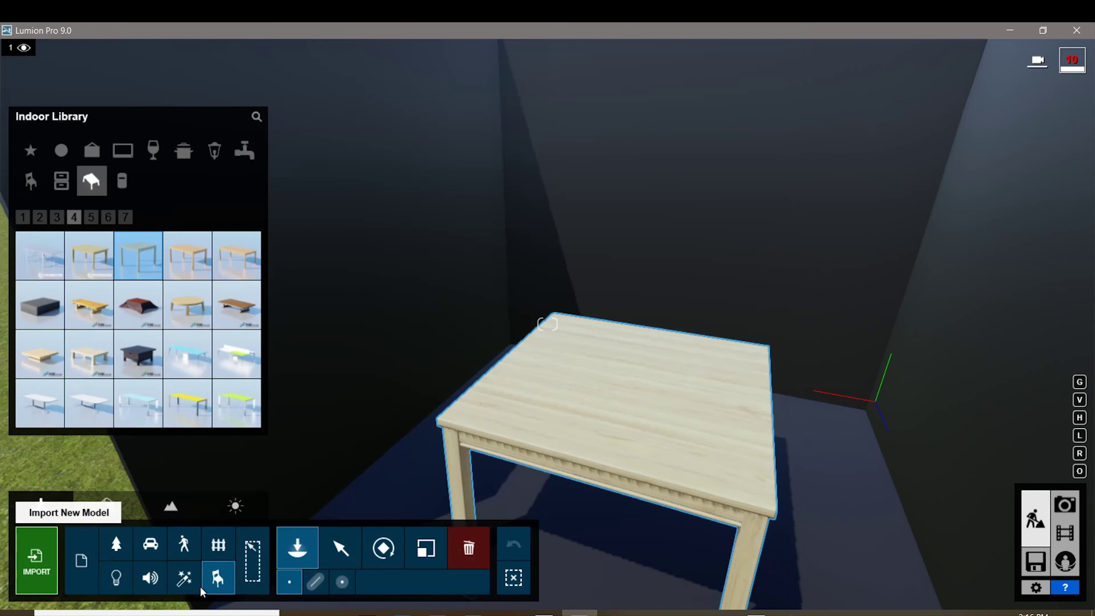
# Pick the Cutting Mat from the imported models and drop it on the grass beside the room
pyautogui.click(96, 559)
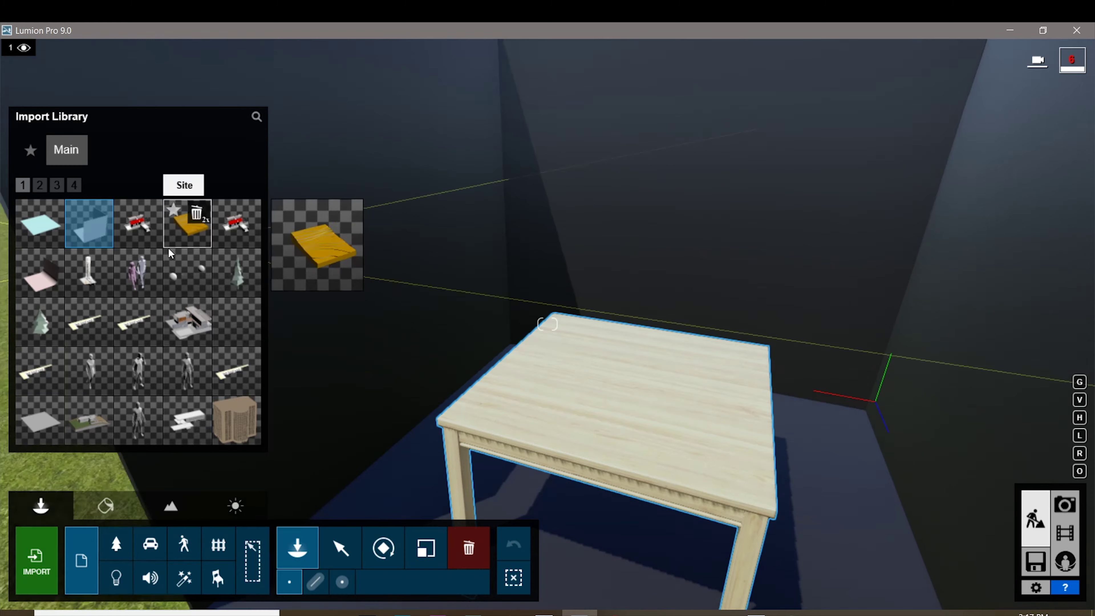
pyautogui.click(41, 229)
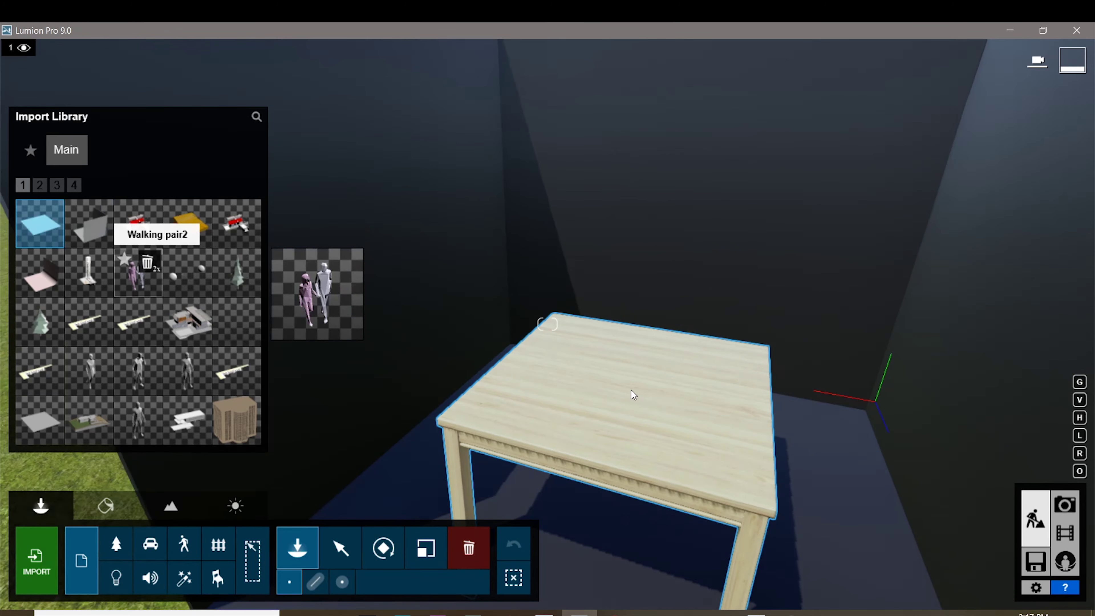
pyautogui.scroll(-10, 599, 381)
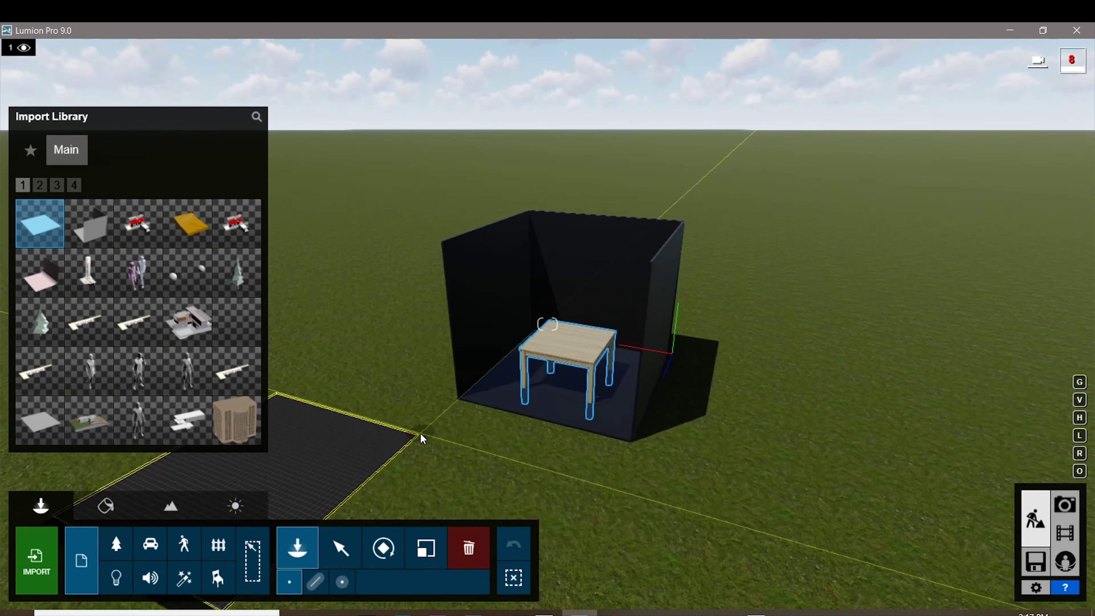
pyautogui.click(420, 433)
pyautogui.click(385, 552)
pyautogui.moveTo(689, 500); pyautogui.dragTo(618, 510, button='right')
pyautogui.moveTo(621, 545)
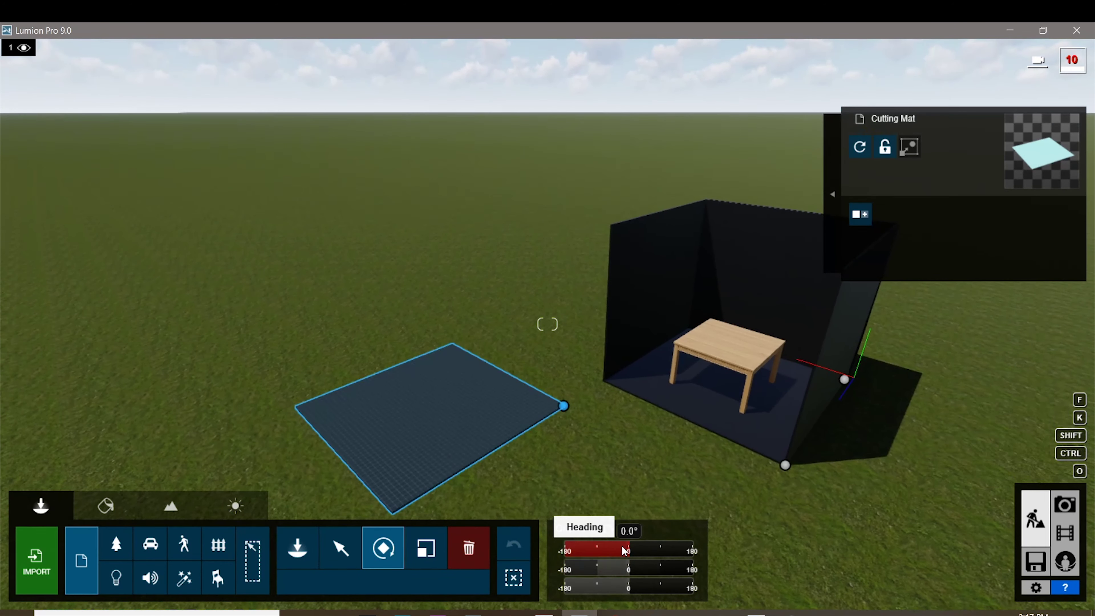
# Shrink the Cutting Mat to about 0.43x and fly in to view it with the table
pyautogui.click(426, 547)
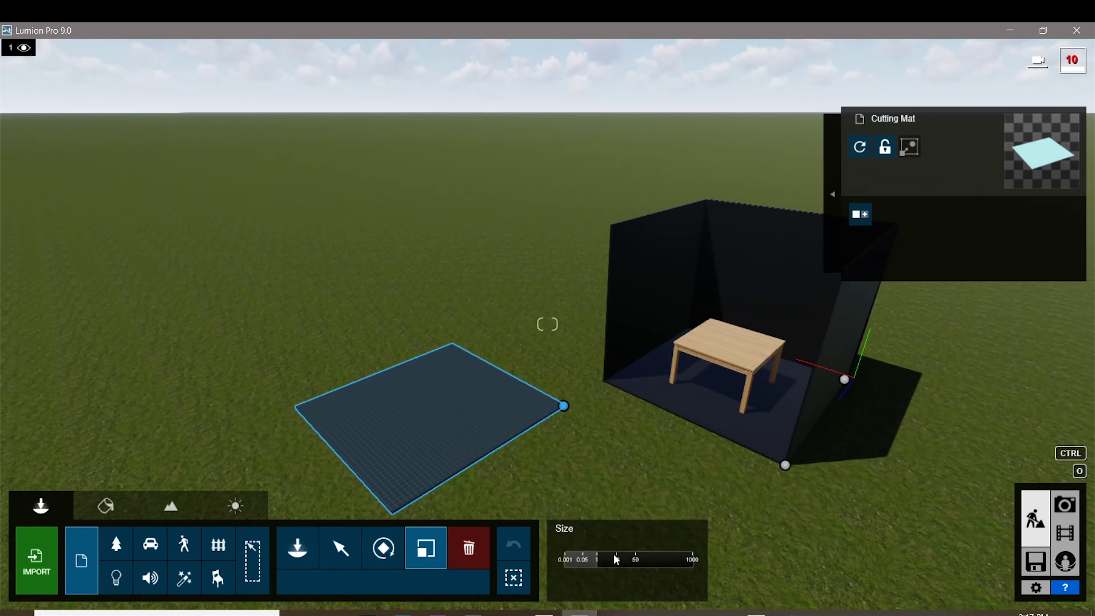
pyautogui.moveTo(591, 564); pyautogui.dragTo(586, 564)
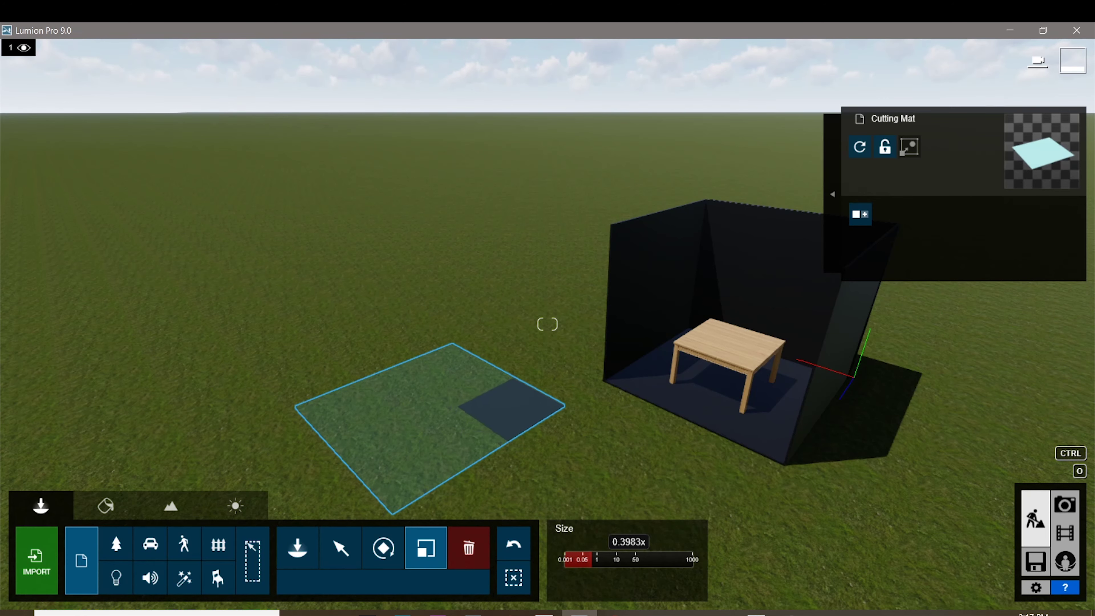
pyautogui.moveTo(592, 560); pyautogui.dragTo(592, 560)
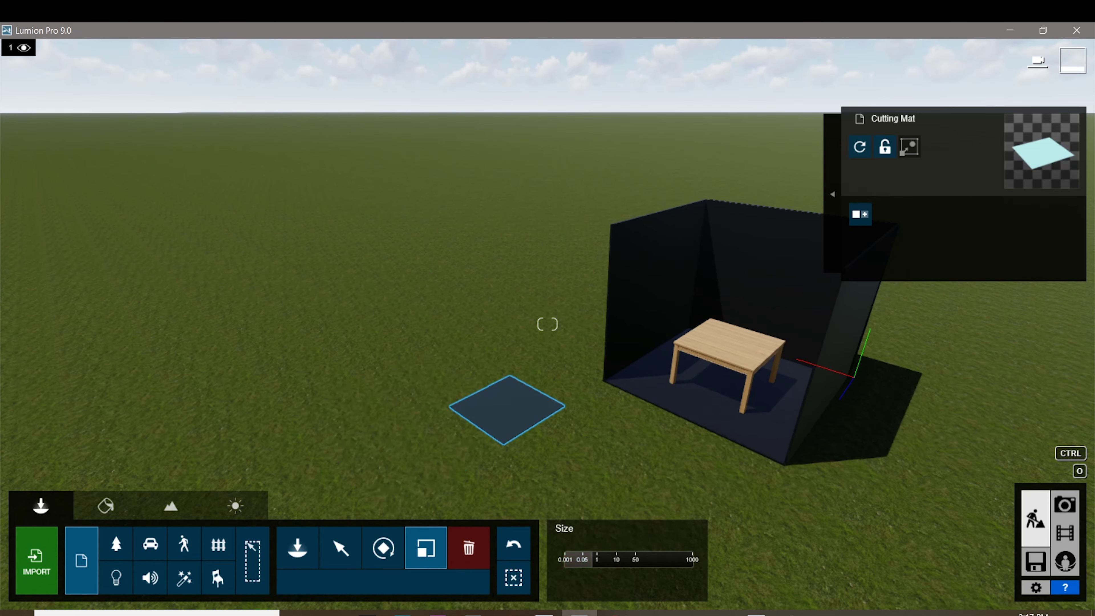
pyautogui.press('w')
pyautogui.moveTo(518, 444); pyautogui.dragTo(493, 534, button='right')
pyautogui.press('w')
pyautogui.press('w')
pyautogui.press('s')
pyautogui.press('s')
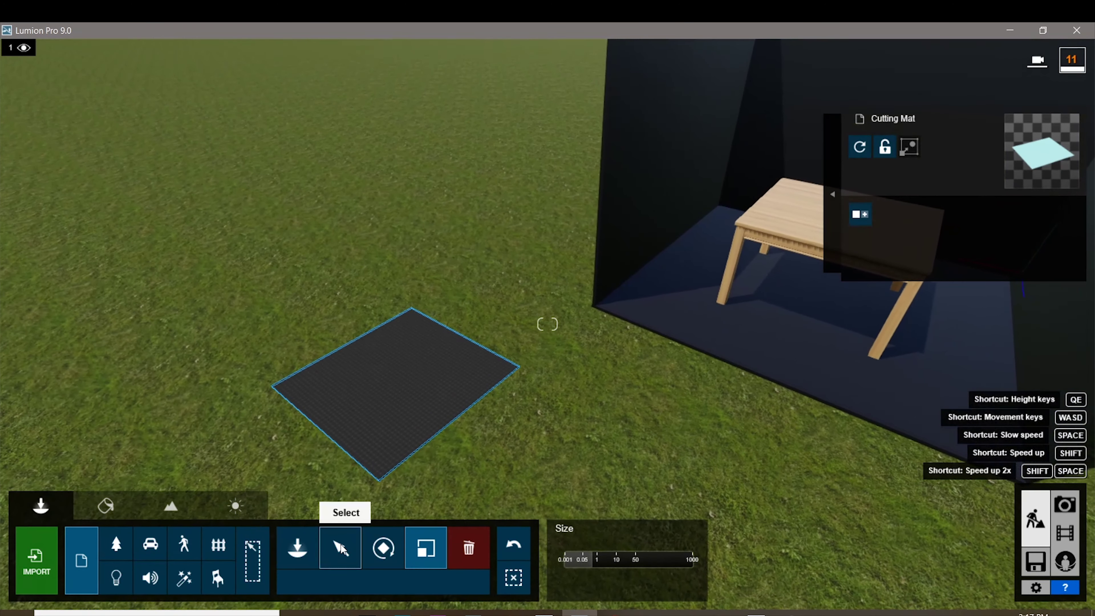
# Move the Cutting Mat freely into the room onto the dining table and look down at it
pyautogui.click(354, 541)
pyautogui.click(332, 582)
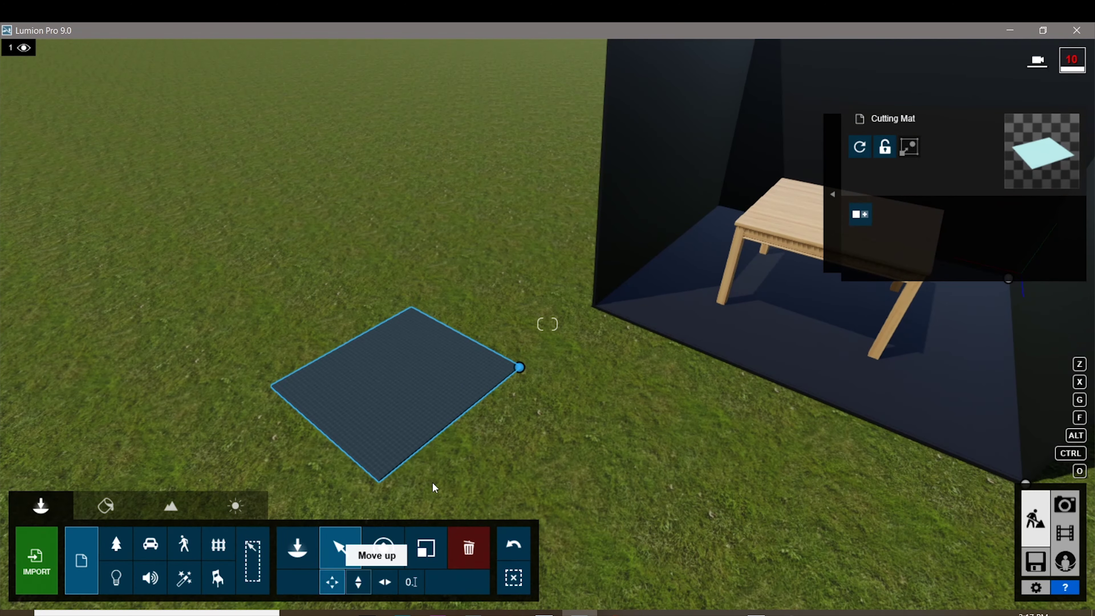
pyautogui.moveTo(511, 378); pyautogui.dragTo(936, 211)
pyautogui.moveTo(708, 344); pyautogui.dragTo(686, 354, button='right')
pyautogui.press('w')
pyautogui.press('q')
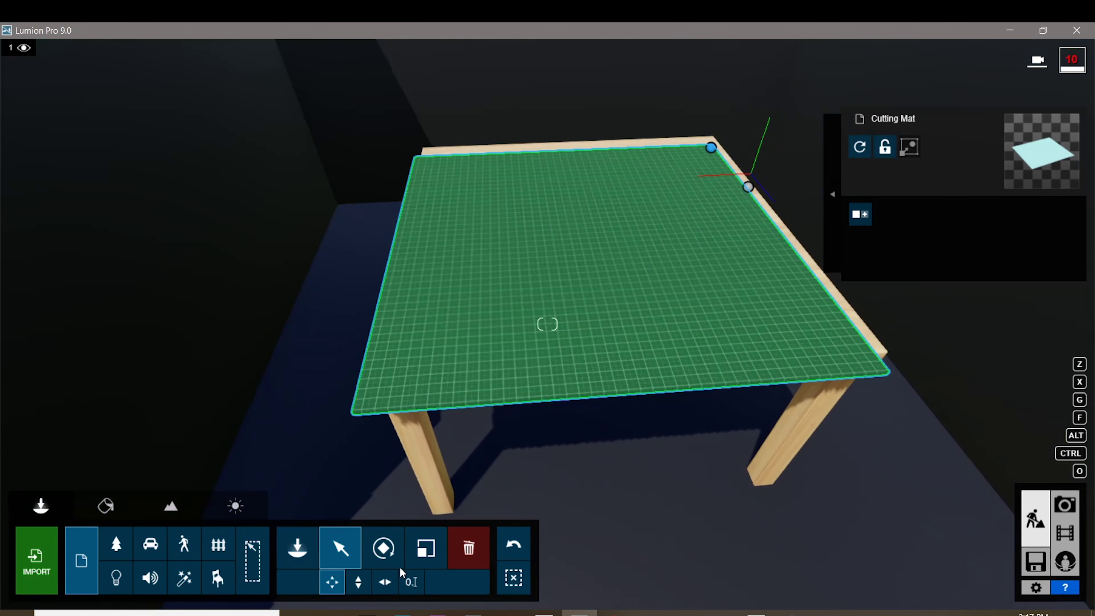
# Centre the mat on the tabletop using horizontal-only moving, then limit selection to imported models
pyautogui.click(426, 548)
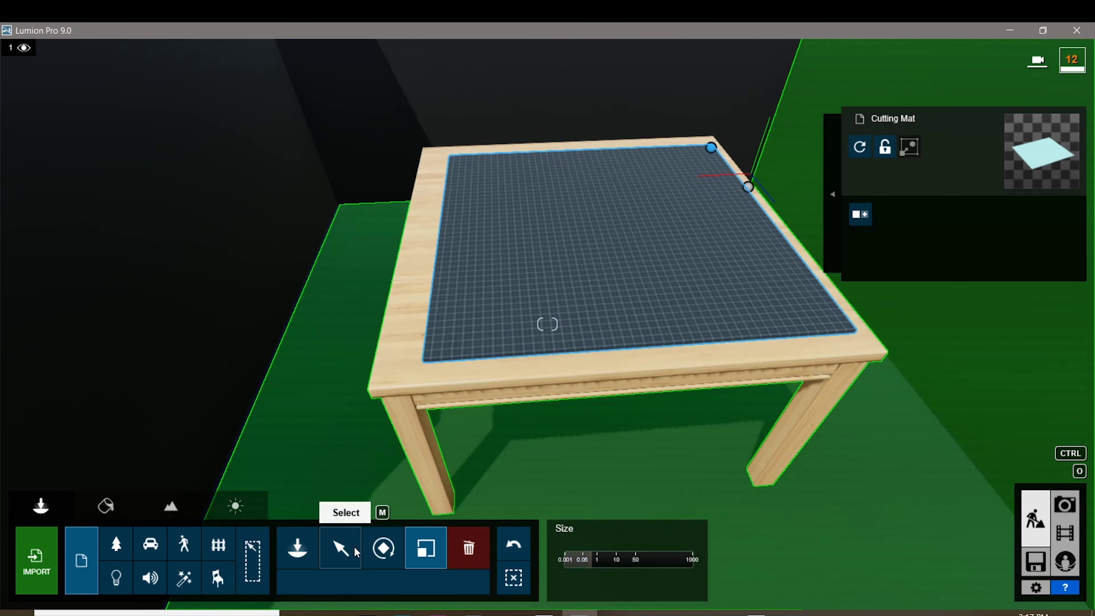
pyautogui.click(340, 548)
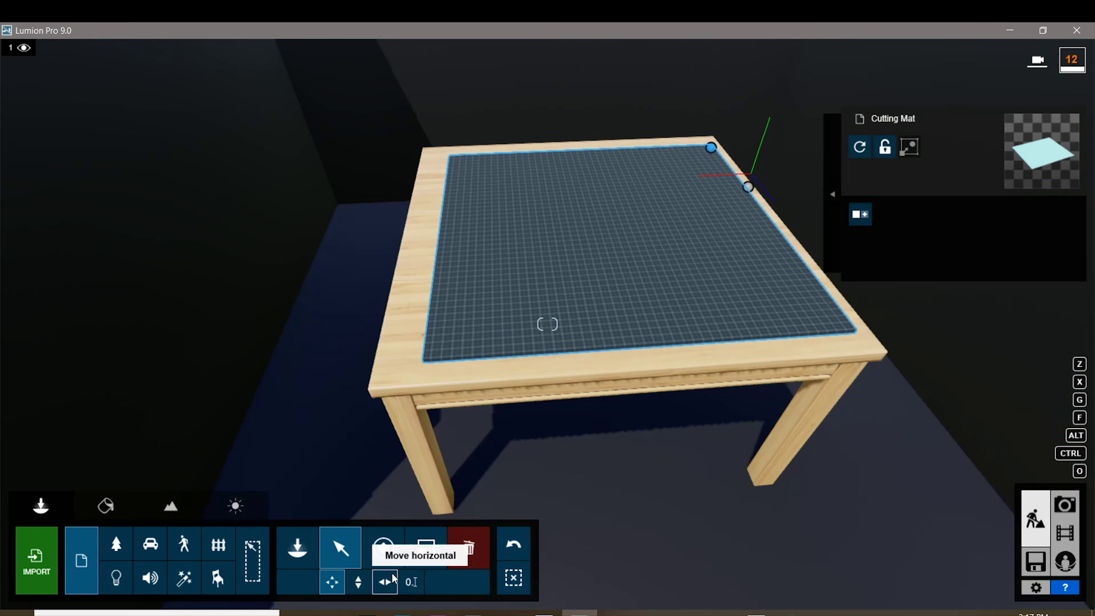
pyautogui.click(385, 581)
pyautogui.moveTo(709, 148); pyautogui.dragTo(702, 145)
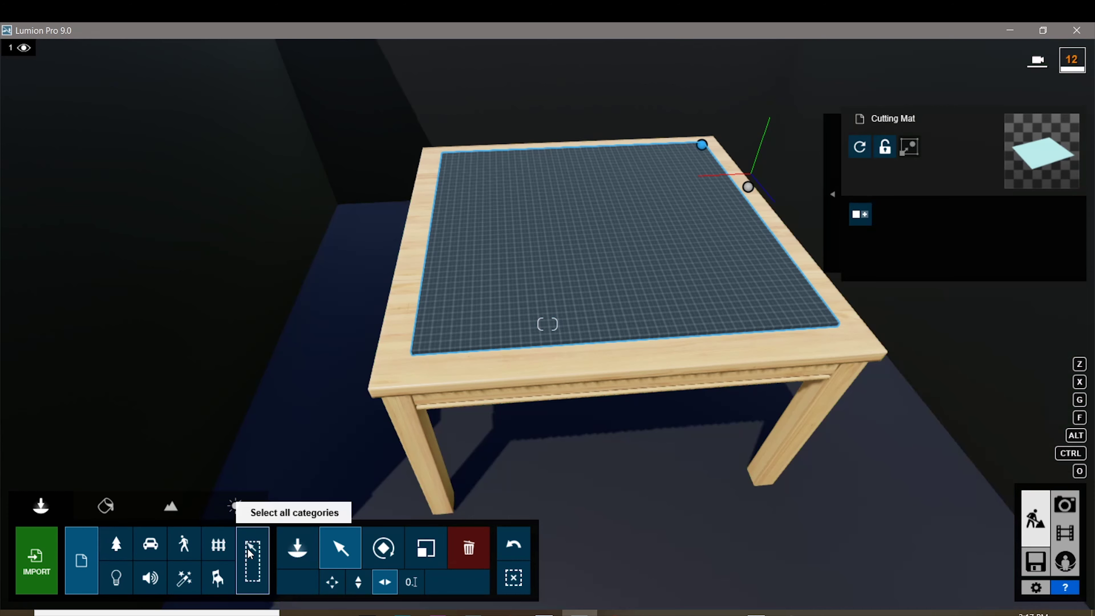
pyautogui.click(261, 549)
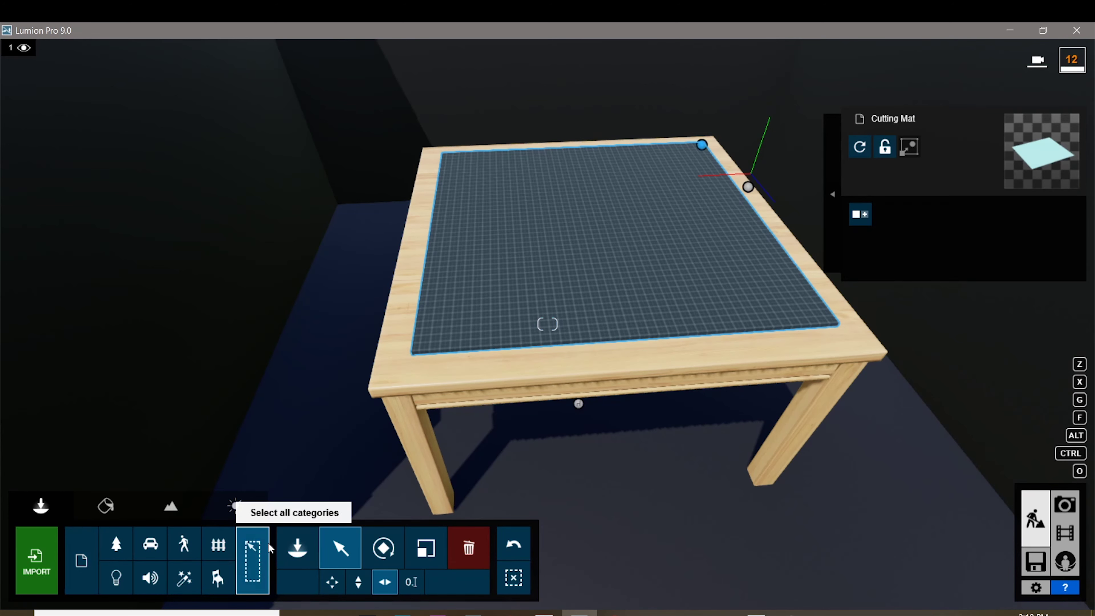
pyautogui.click(91, 563)
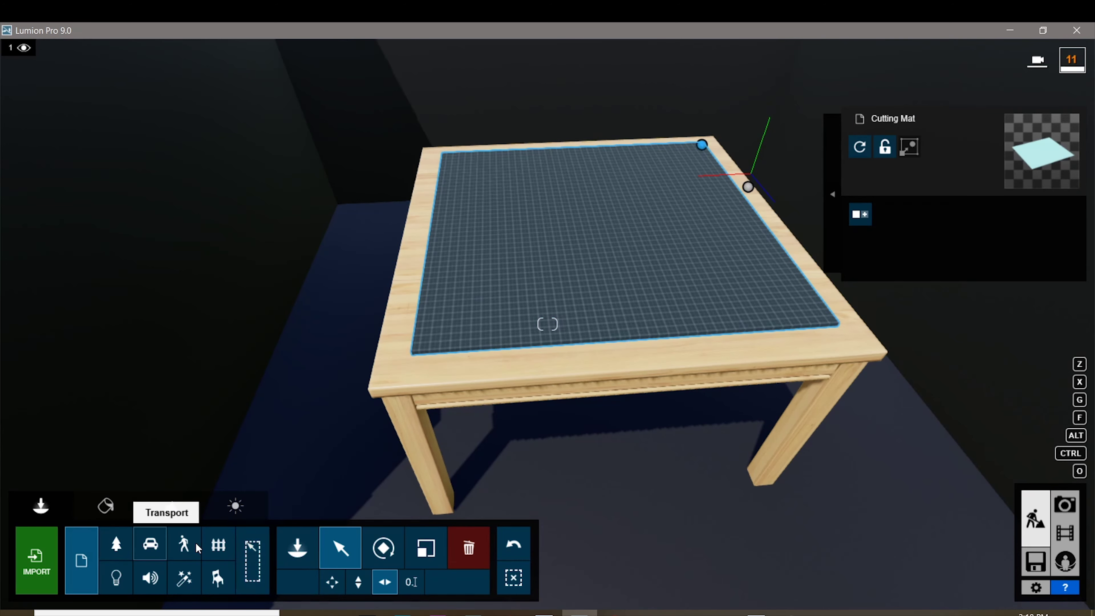
# Place the Site model from the Import Library on the grass and shrink it to tiny size
pyautogui.click(292, 554)
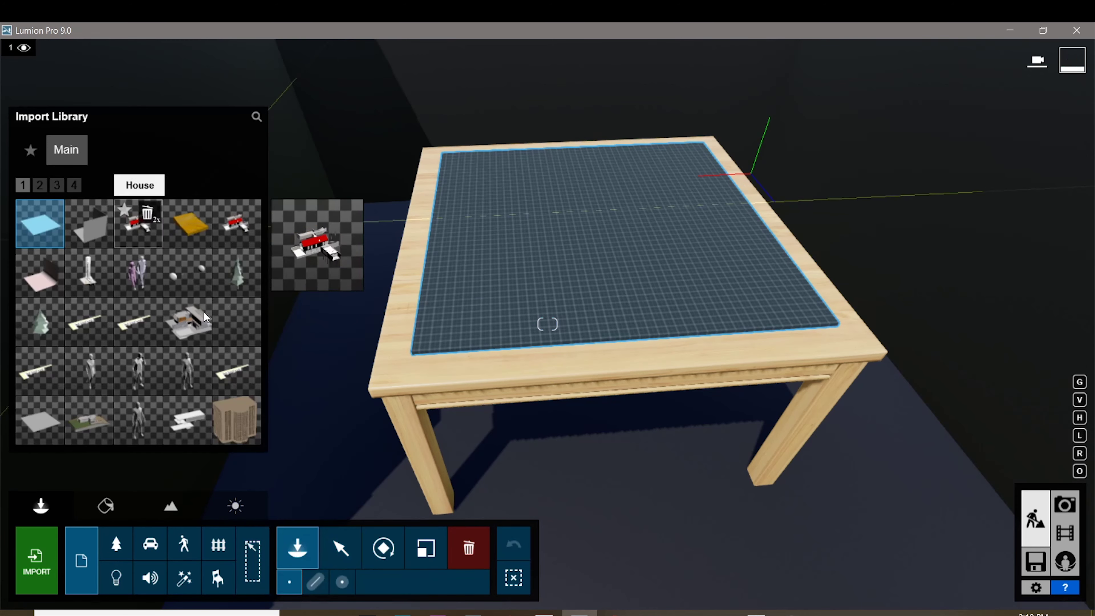
pyautogui.click(190, 225)
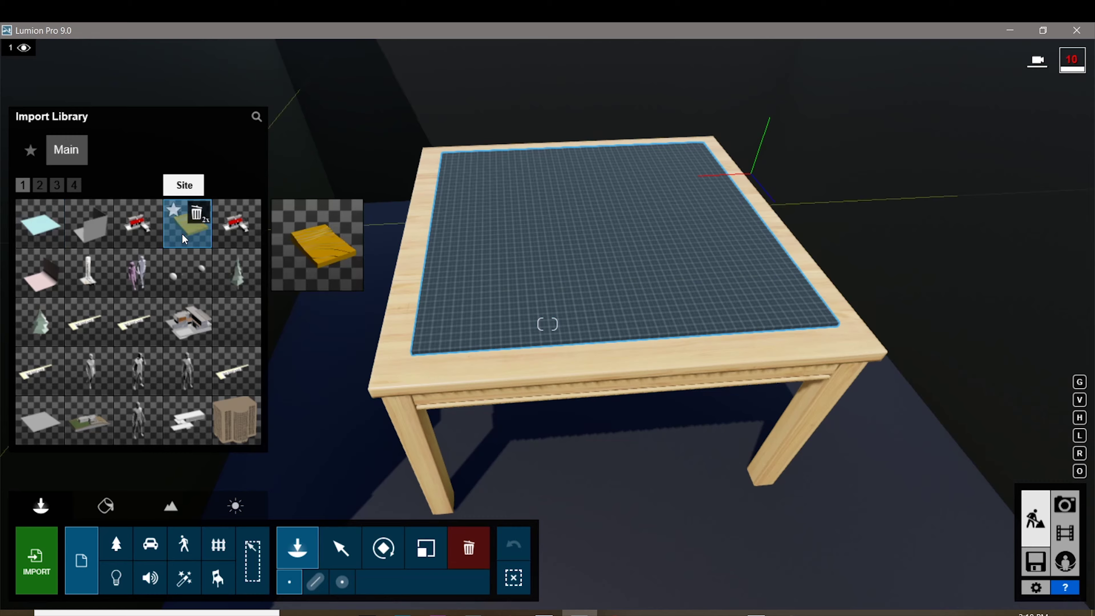
pyautogui.press('s')
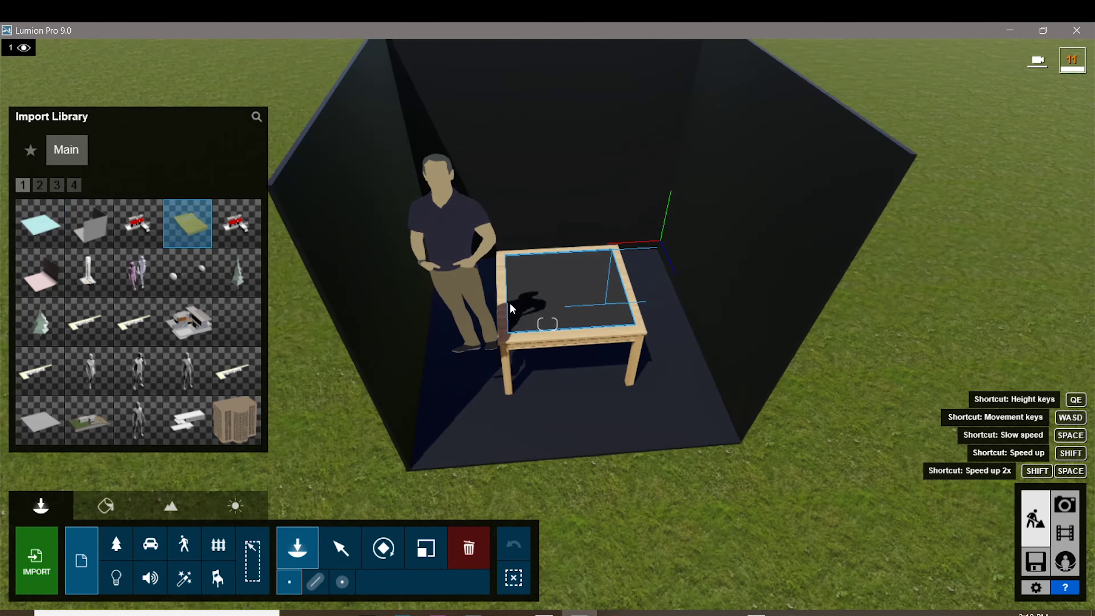
pyautogui.press('s')
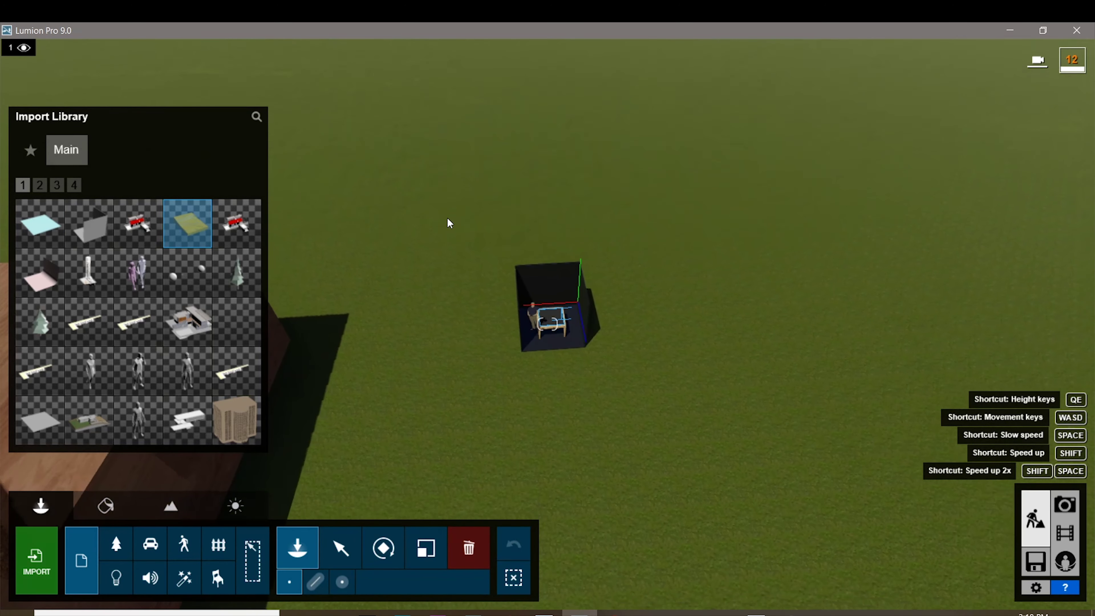
pyautogui.click(498, 202)
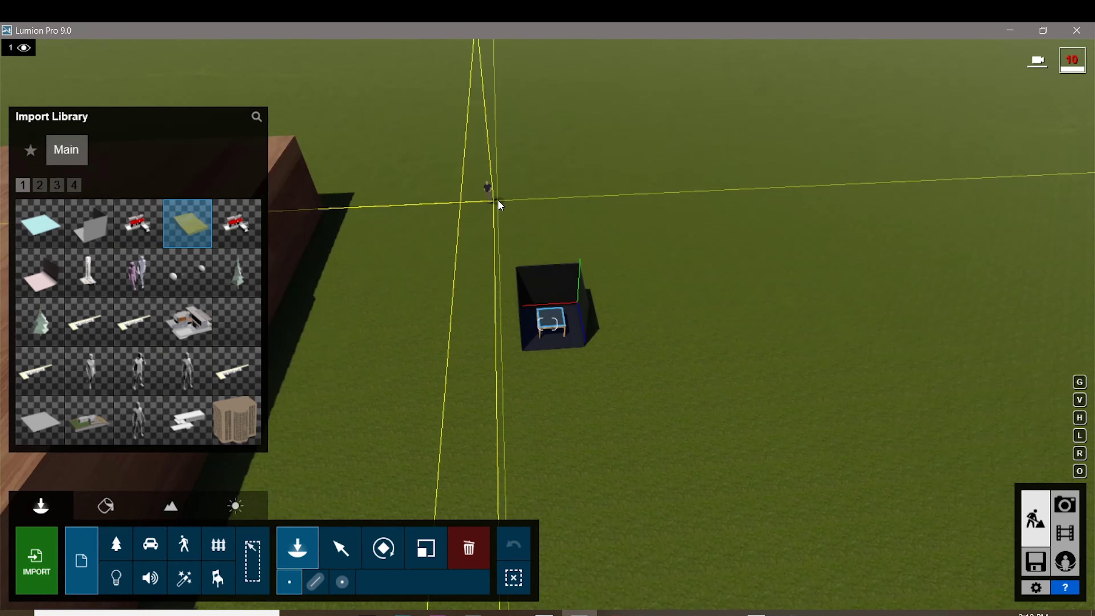
pyautogui.click(435, 554)
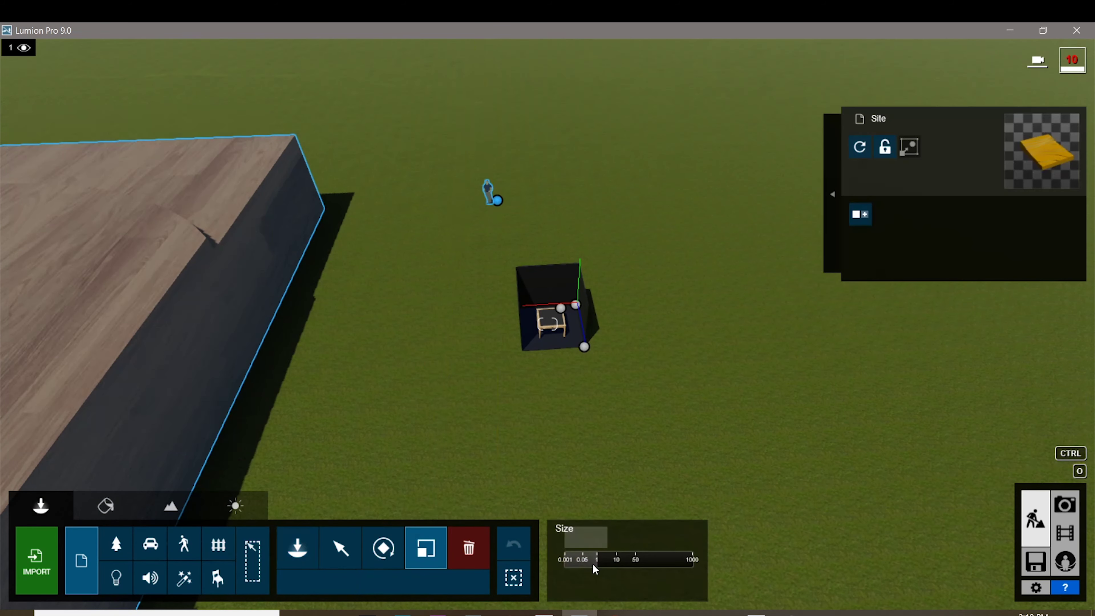
pyautogui.moveTo(588, 563); pyautogui.dragTo(583, 563)
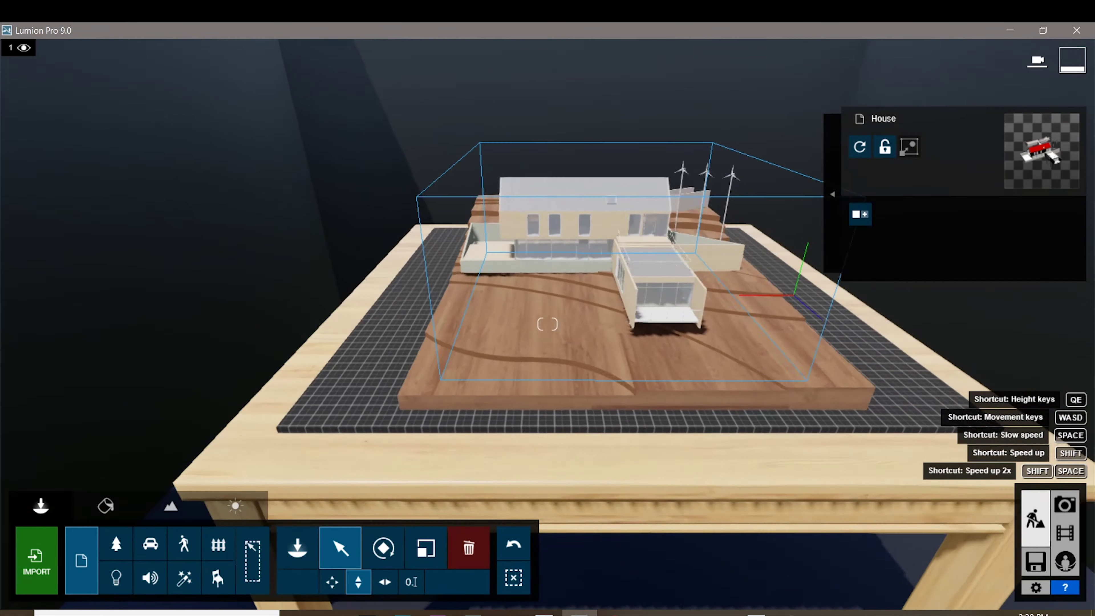
# Fly the camera in around the scale house on the table and switch to material editing
pyautogui.moveTo(607, 317); pyautogui.dragTo(607, 283, button='right')
pyautogui.press('d')
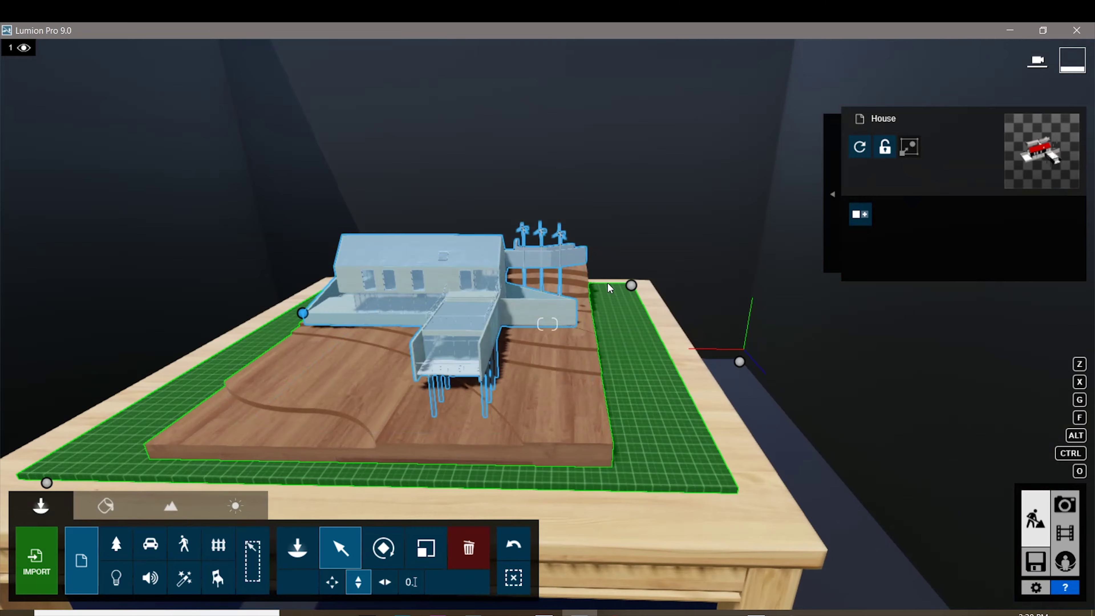
pyautogui.press('w')
pyautogui.moveTo(608, 283); pyautogui.dragTo(518, 293, button='right')
pyautogui.press('d')
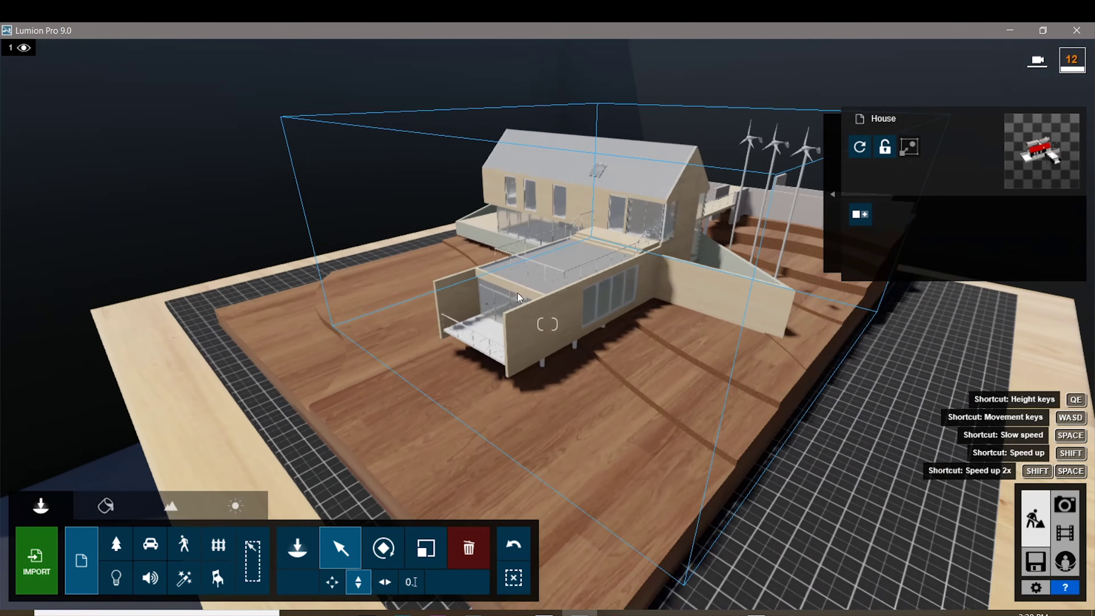
pyautogui.click(105, 506)
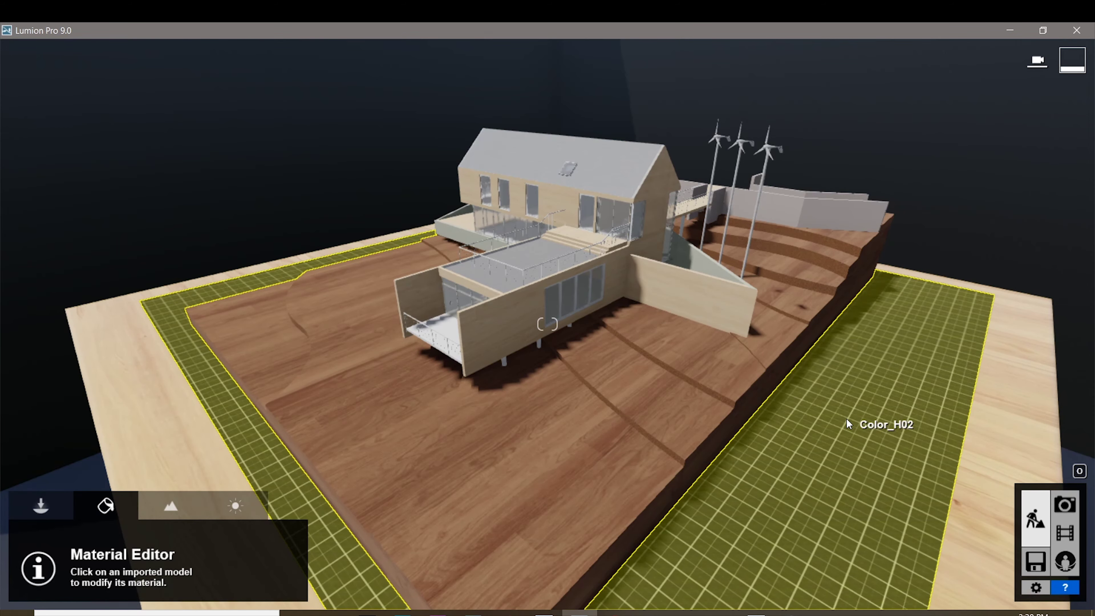
# Apply the beige Carpet Domestic 003 indoor material to the cutting mat's grid surface
pyautogui.click(847, 419)
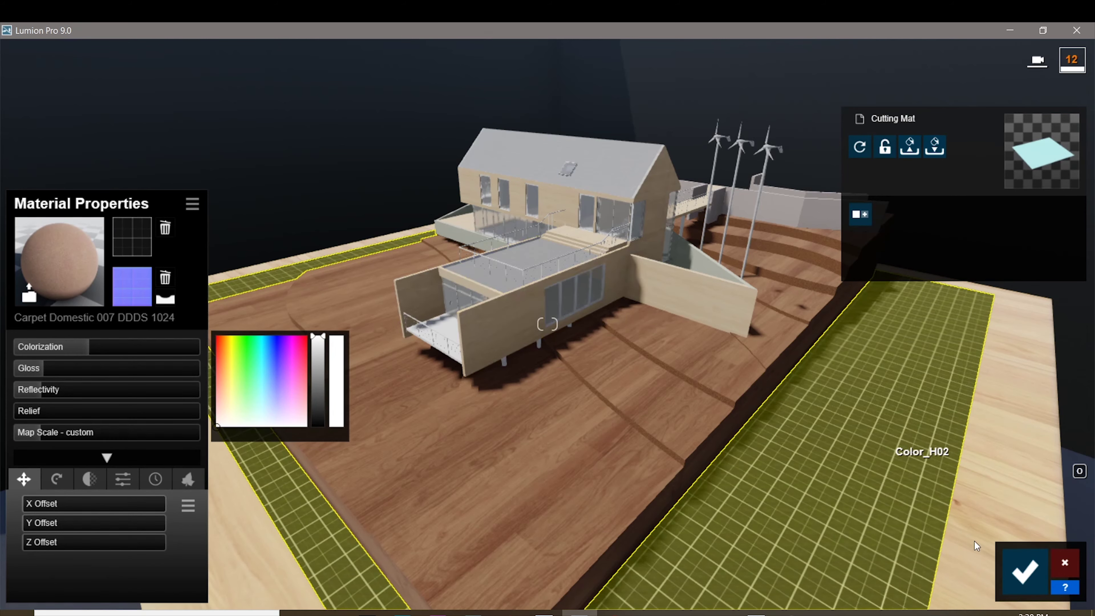
pyautogui.click(1024, 571)
pyautogui.click(824, 483)
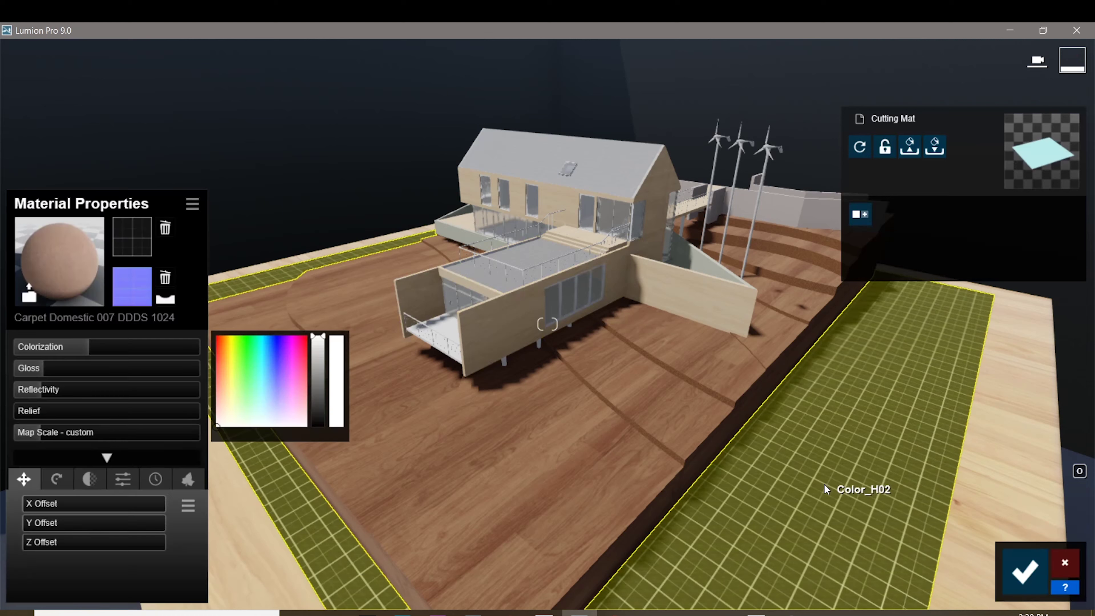
pyautogui.click(53, 257)
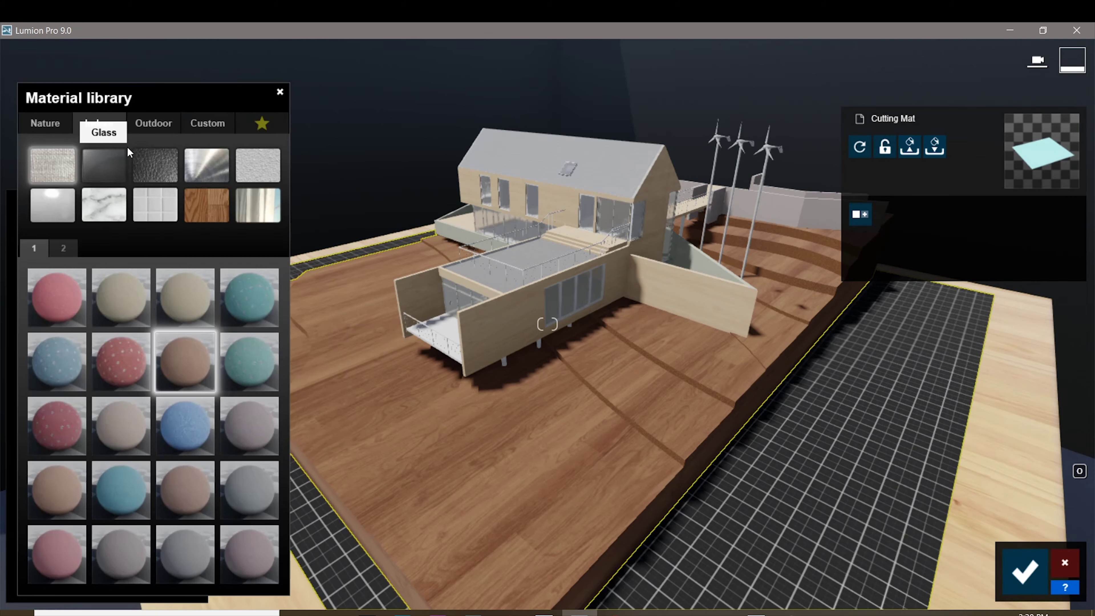
pyautogui.click(60, 121)
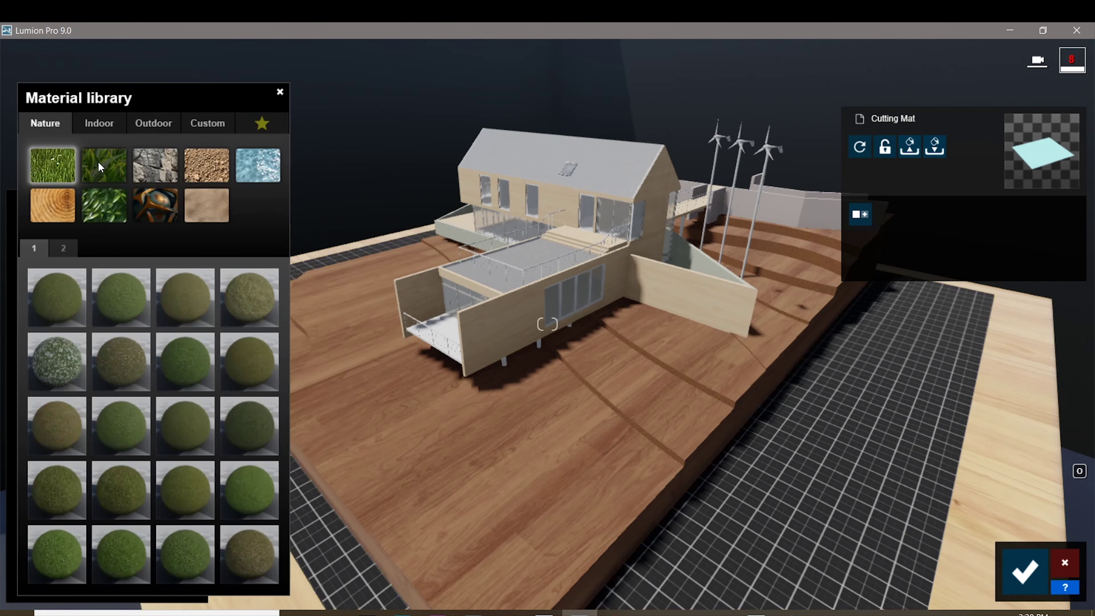
pyautogui.click(113, 122)
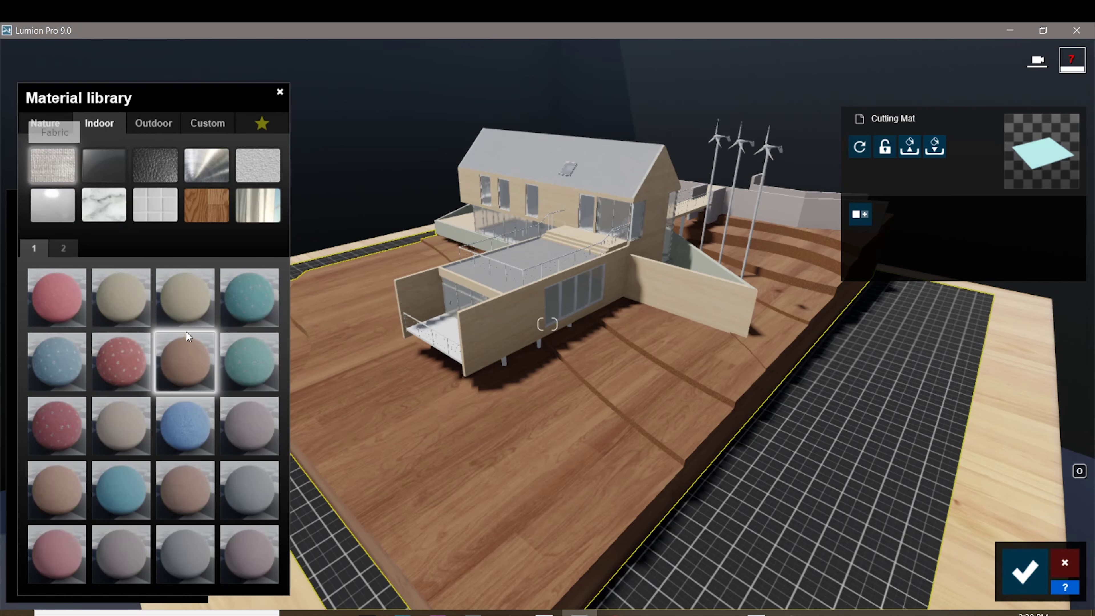
pyautogui.click(186, 304)
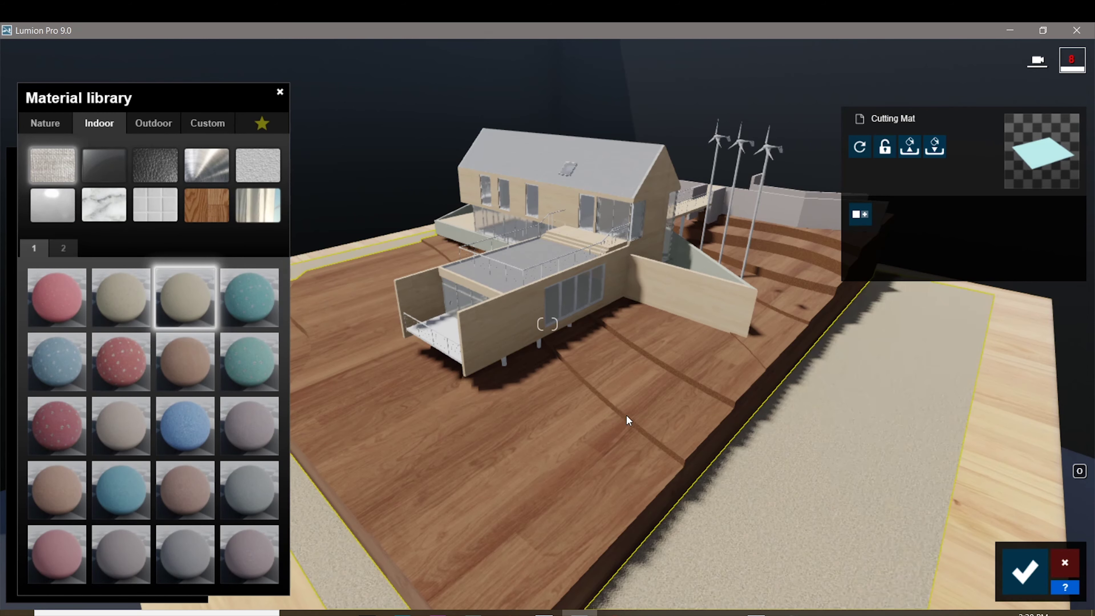
pyautogui.click(279, 93)
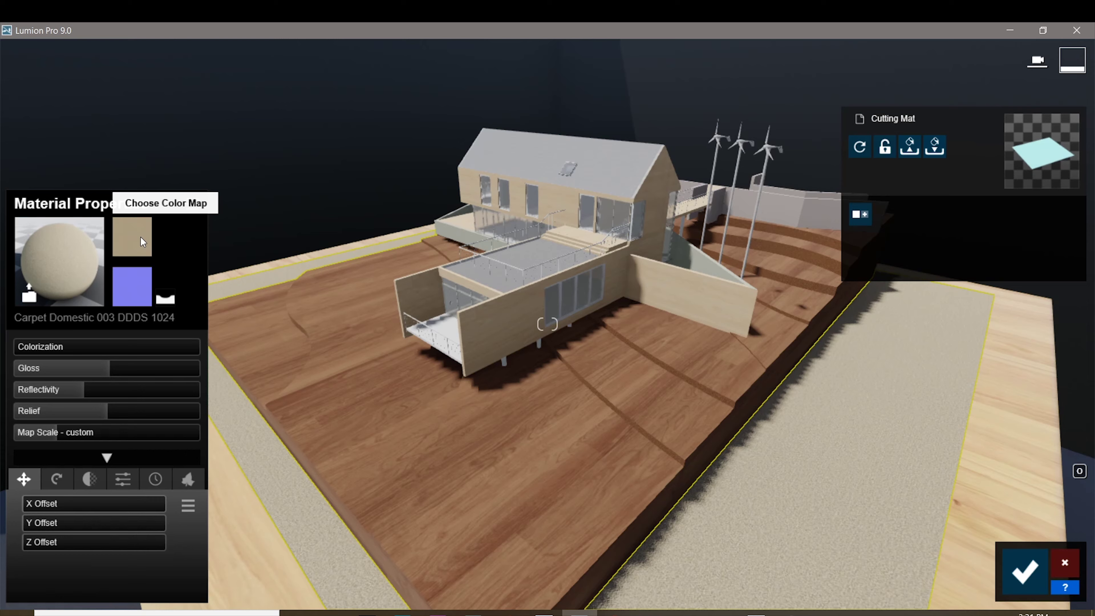
# Load Mat texture.png as the cutting mat's custom colour map
pyautogui.click(140, 237)
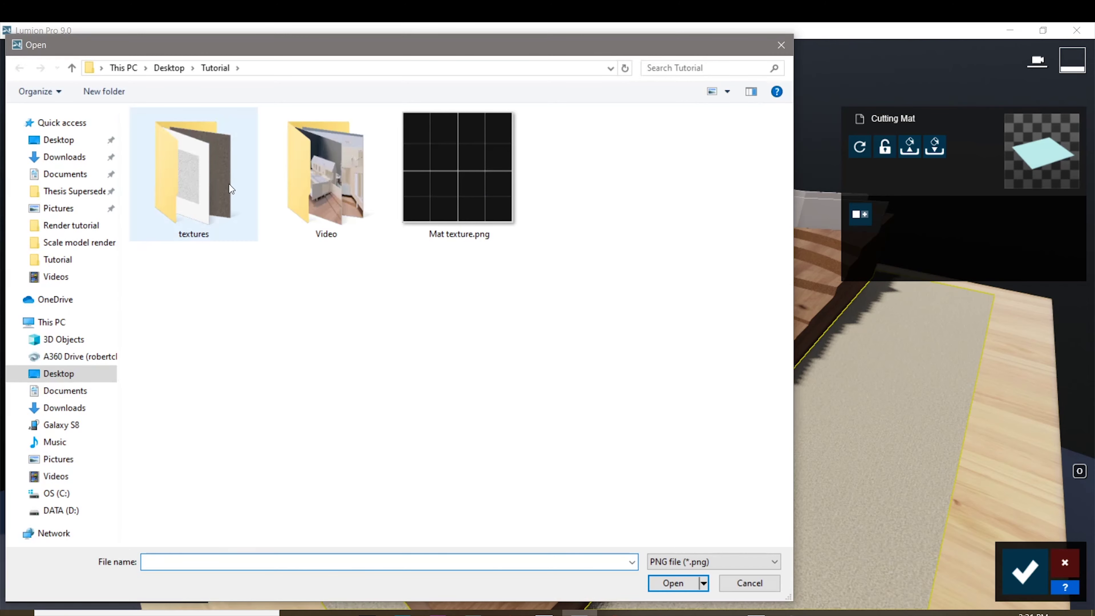
pyautogui.moveTo(325, 43); pyautogui.dragTo(469, 49)
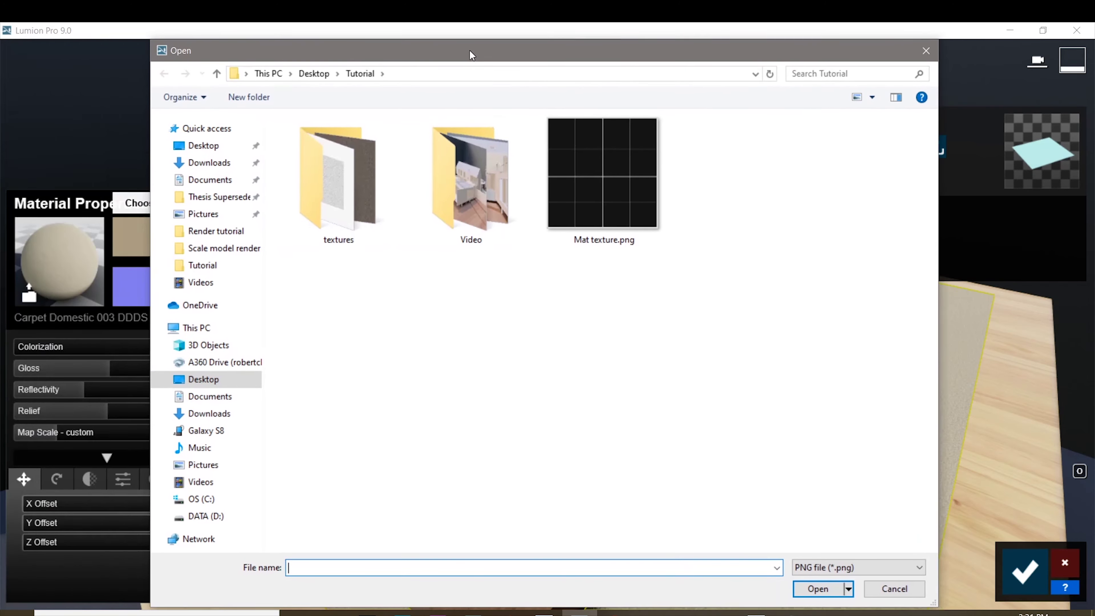
pyautogui.click(616, 169)
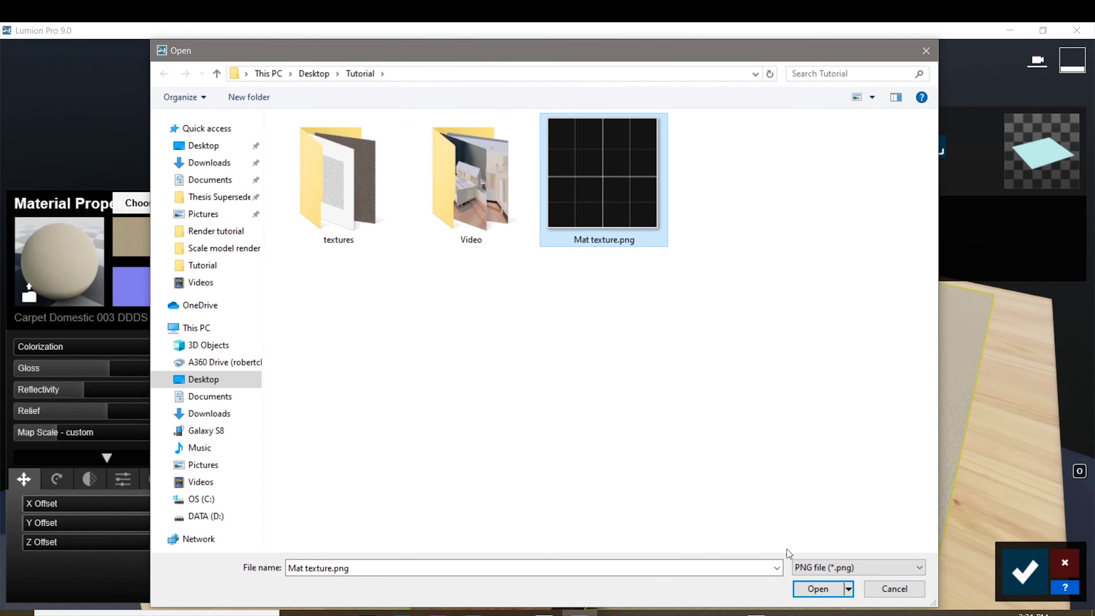
pyautogui.click(818, 588)
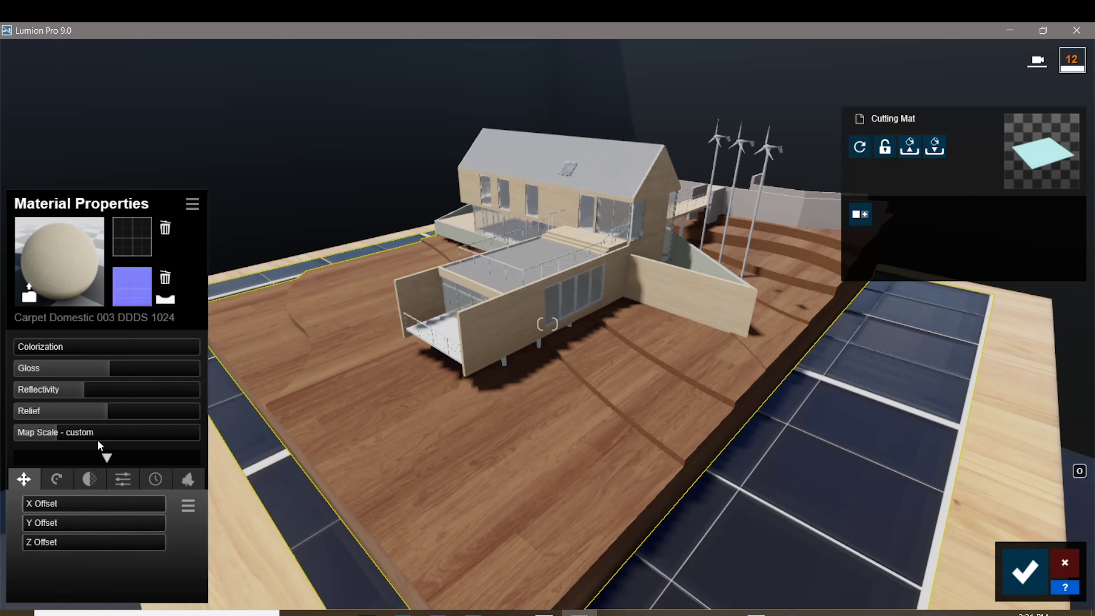
# Shrink the map scale, remove relief, set gloss 0.3, reflectivity 0.4, colorization about 0.4, and confirm
pyautogui.moveTo(104, 433)
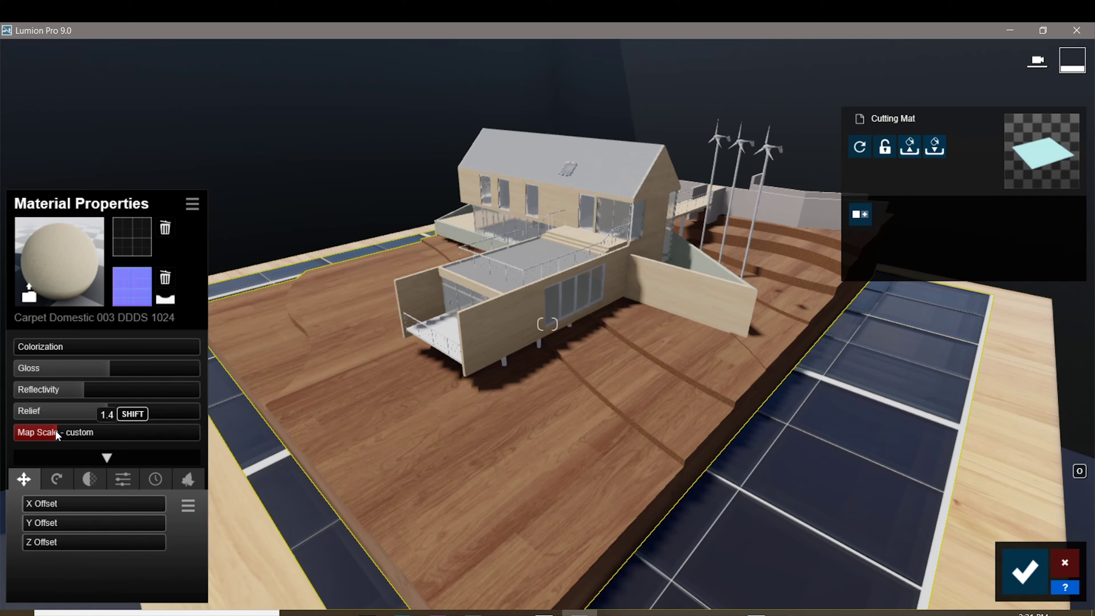
pyautogui.moveTo(55, 429); pyautogui.dragTo(42, 429)
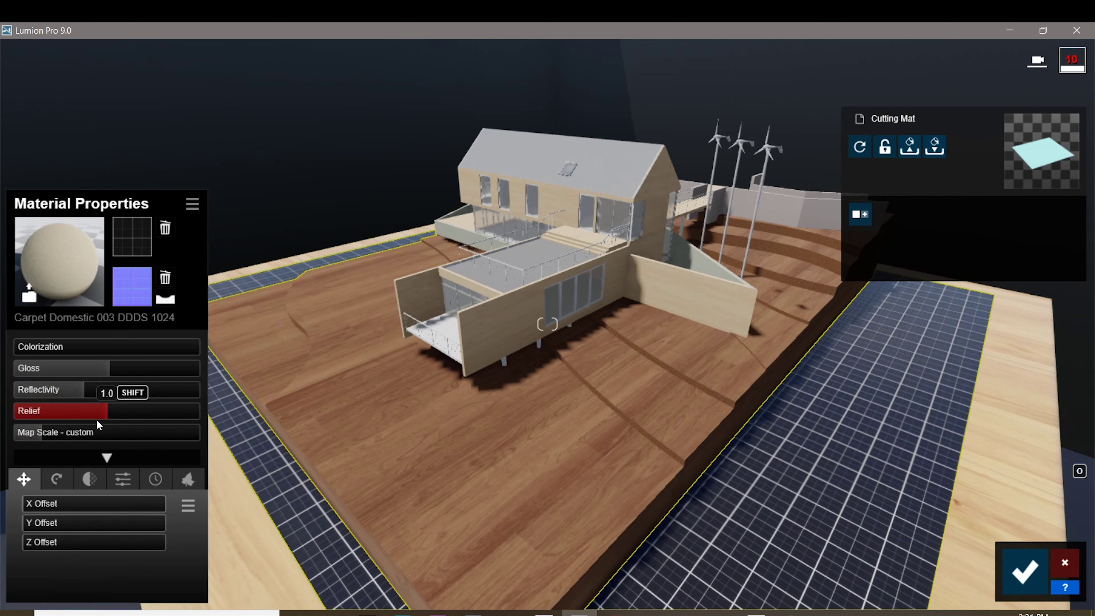
pyautogui.moveTo(82, 417); pyautogui.dragTo(17, 417)
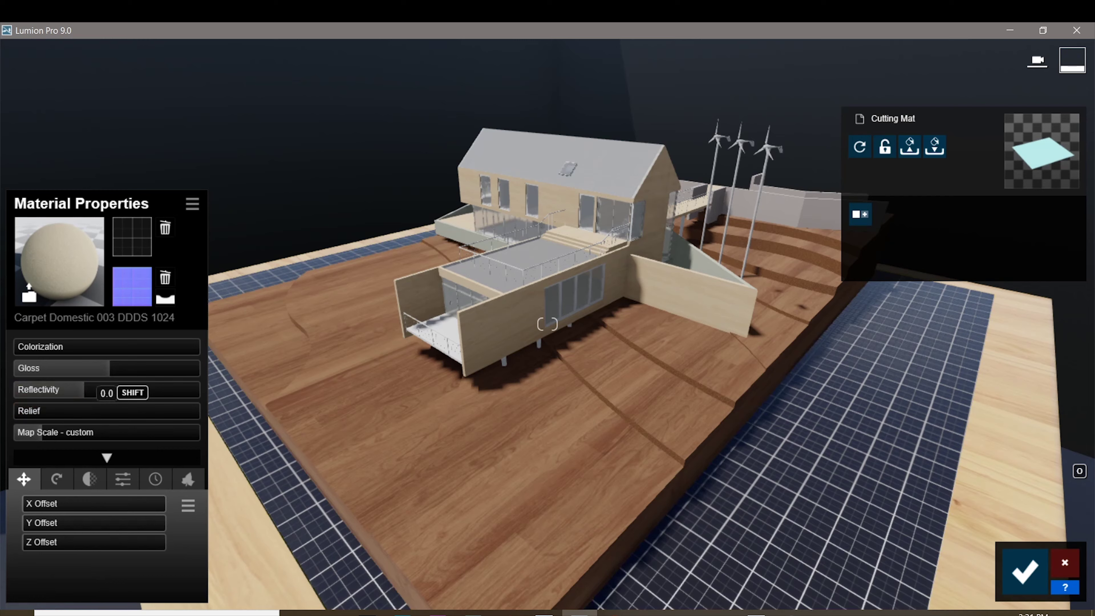
pyautogui.click(44, 370)
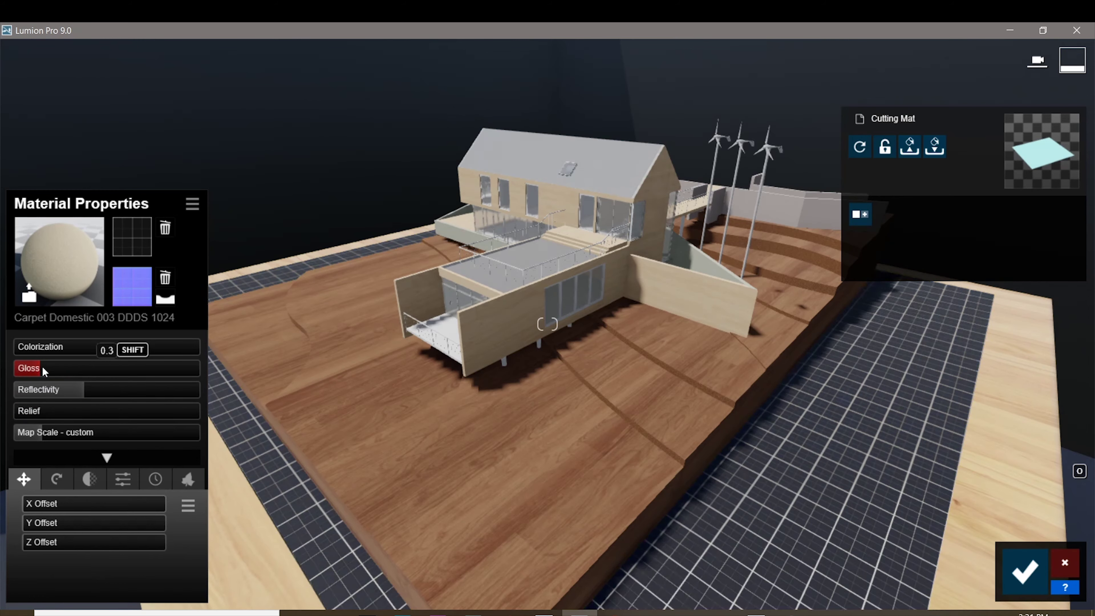
pyautogui.click(46, 388)
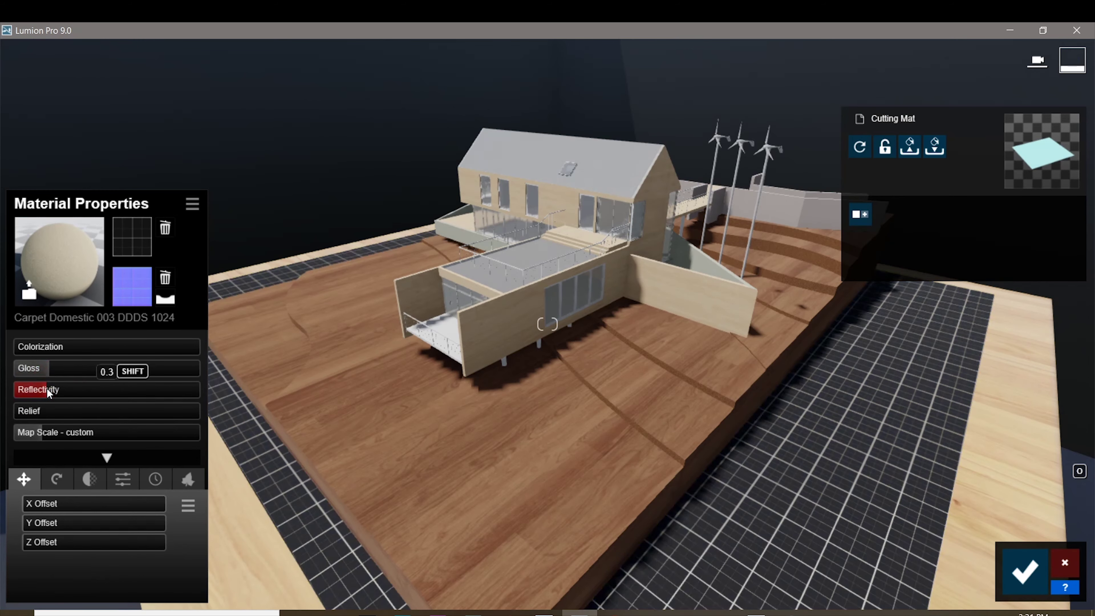
pyautogui.moveTo(26, 348); pyautogui.dragTo(109, 350)
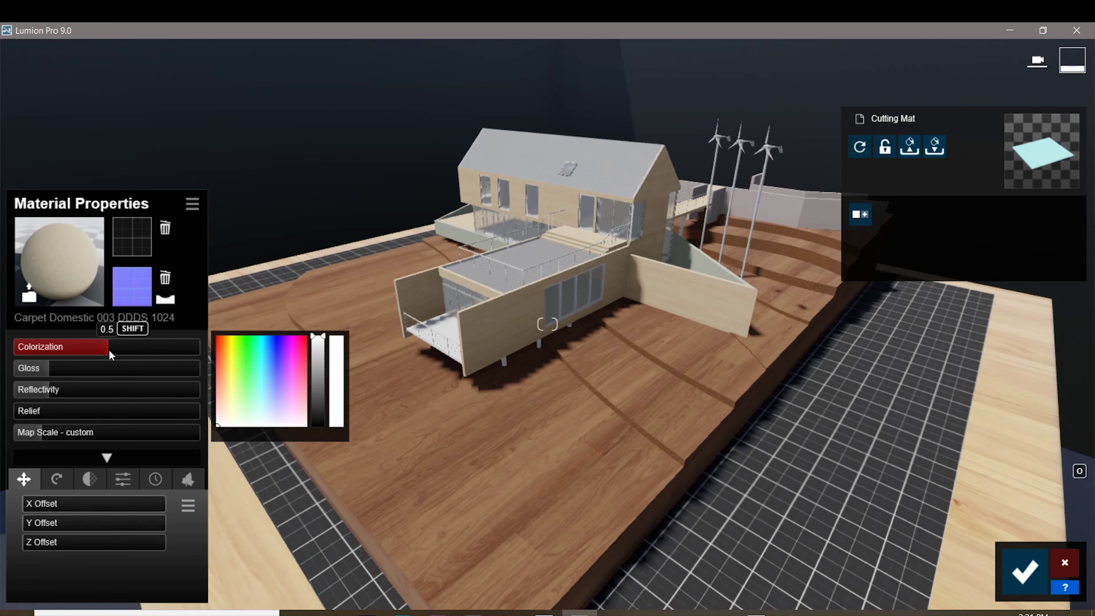
pyautogui.moveTo(110, 352); pyautogui.dragTo(97, 344)
pyautogui.click(1031, 568)
pyautogui.moveTo(664, 299); pyautogui.dragTo(557, 476, button='right')
pyautogui.moveTo(862, 472); pyautogui.dragTo(698, 224, button='right')
# Apply Polii Wood Flooring 066 2k from the indoor wood materials to the house's upper walls
pyautogui.press('q')
pyautogui.press('w')
pyautogui.press('e')
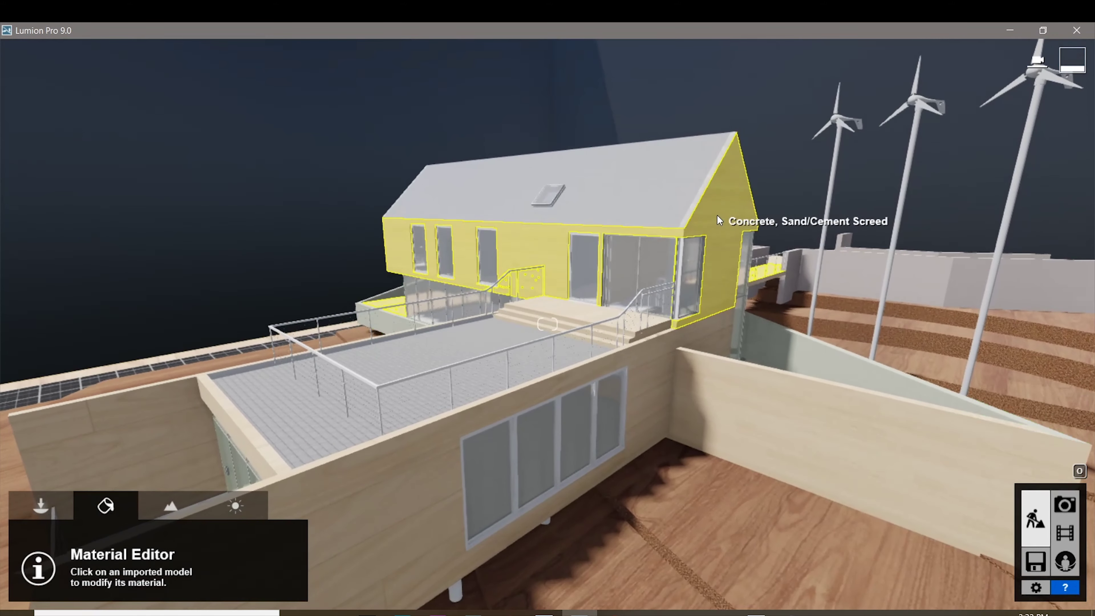
pyautogui.press('s')
pyautogui.press('a')
pyautogui.moveTo(548, 324); pyautogui.dragTo(478, 298, button='right')
pyautogui.press('w')
pyautogui.press('d')
pyautogui.press('s')
pyautogui.press('s')
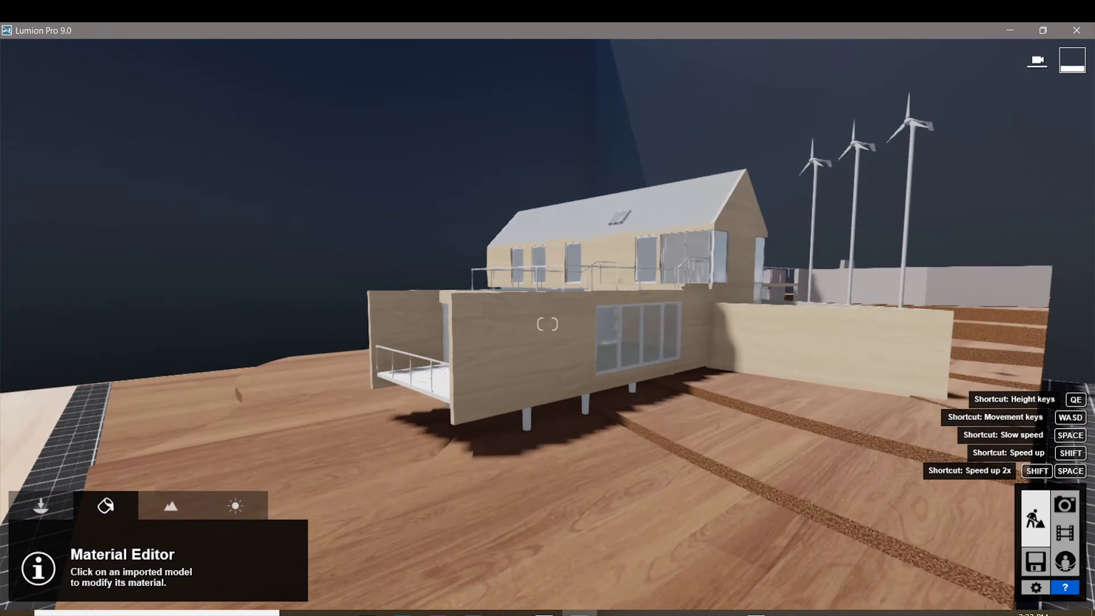
pyautogui.press('q')
pyautogui.moveTo(547, 324); pyautogui.dragTo(548, 364, button='right')
pyautogui.press('s')
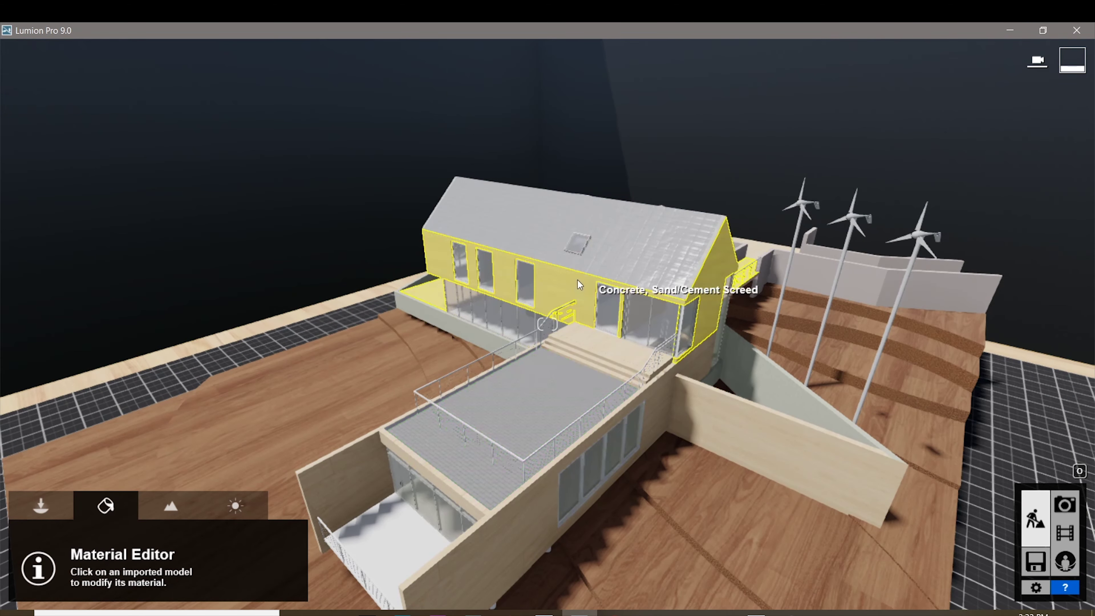
pyautogui.click(571, 294)
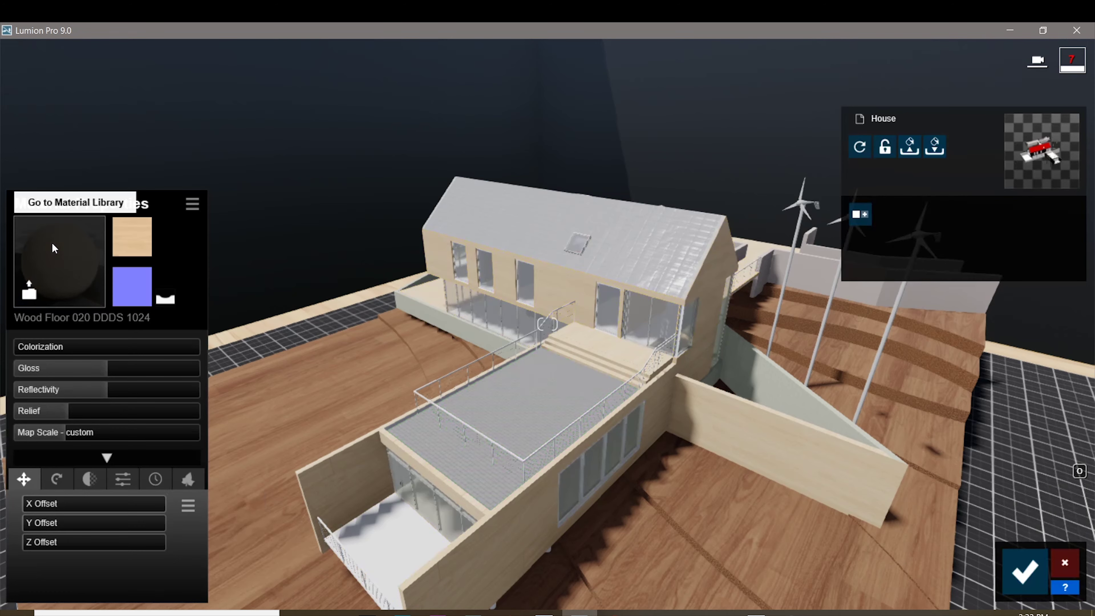
pyautogui.click(51, 242)
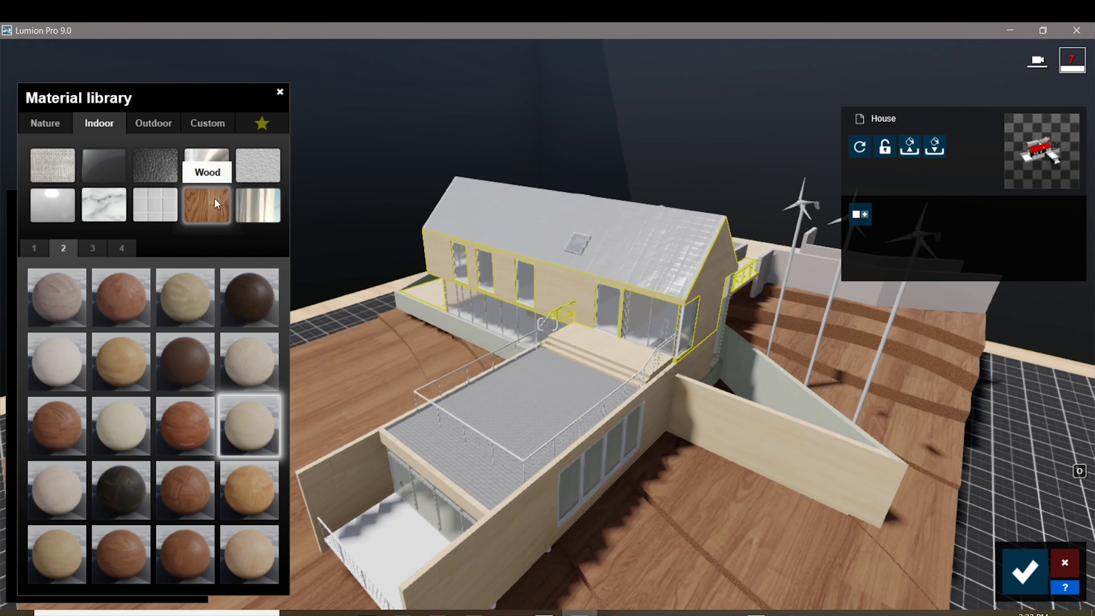
pyautogui.click(97, 248)
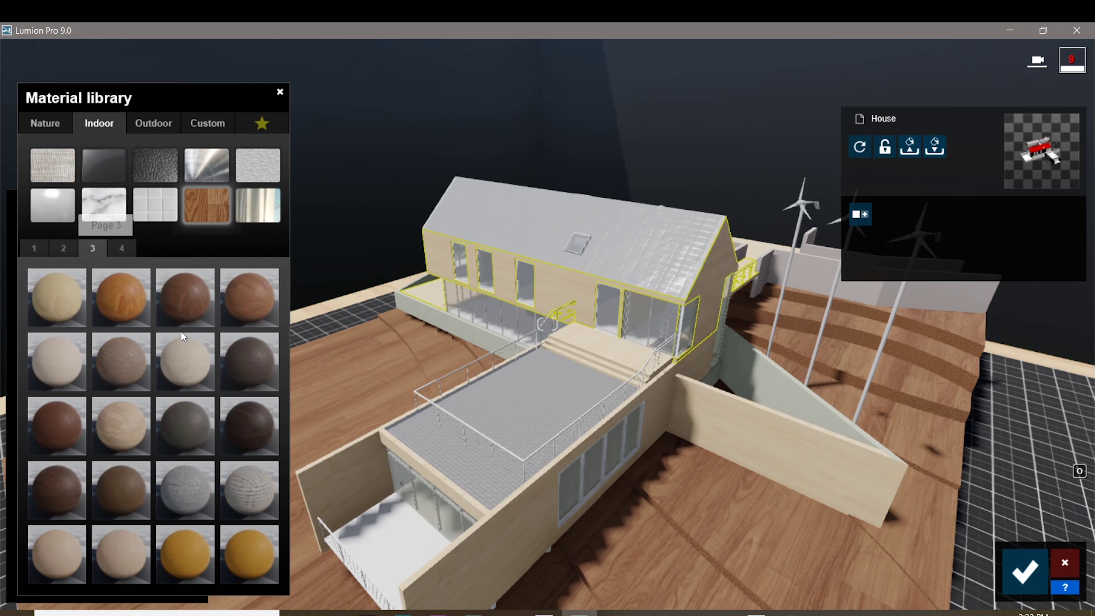
pyautogui.click(42, 252)
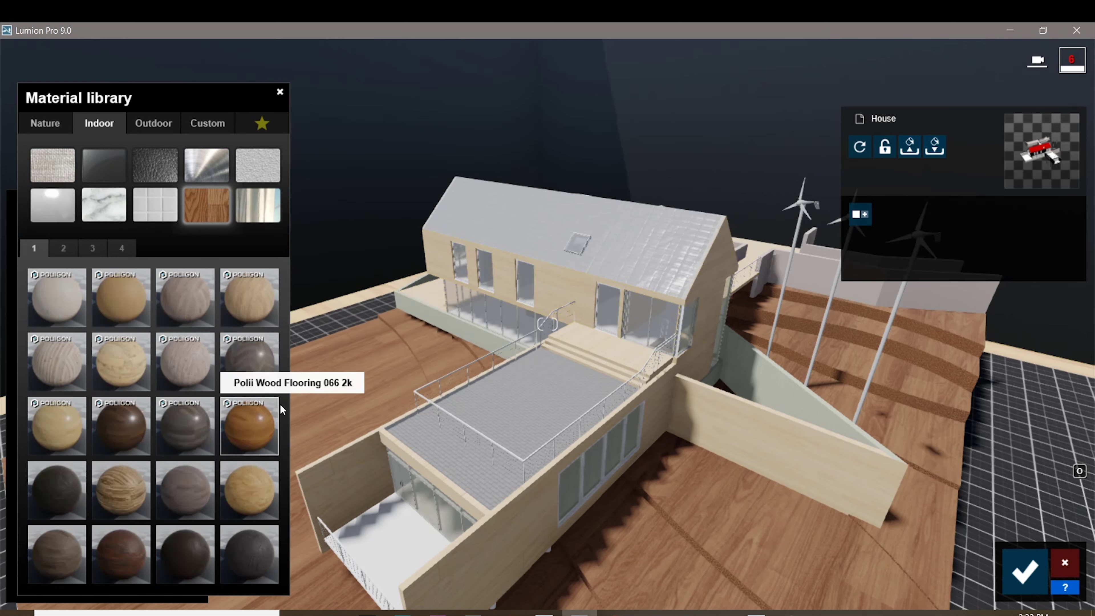
pyautogui.click(279, 407)
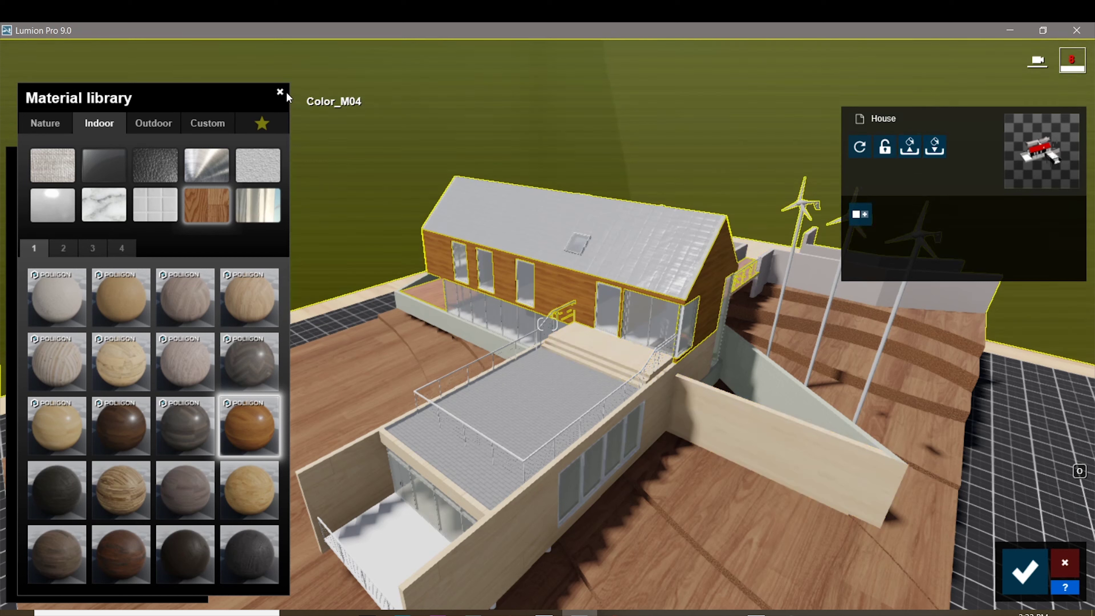
pyautogui.click(553, 281)
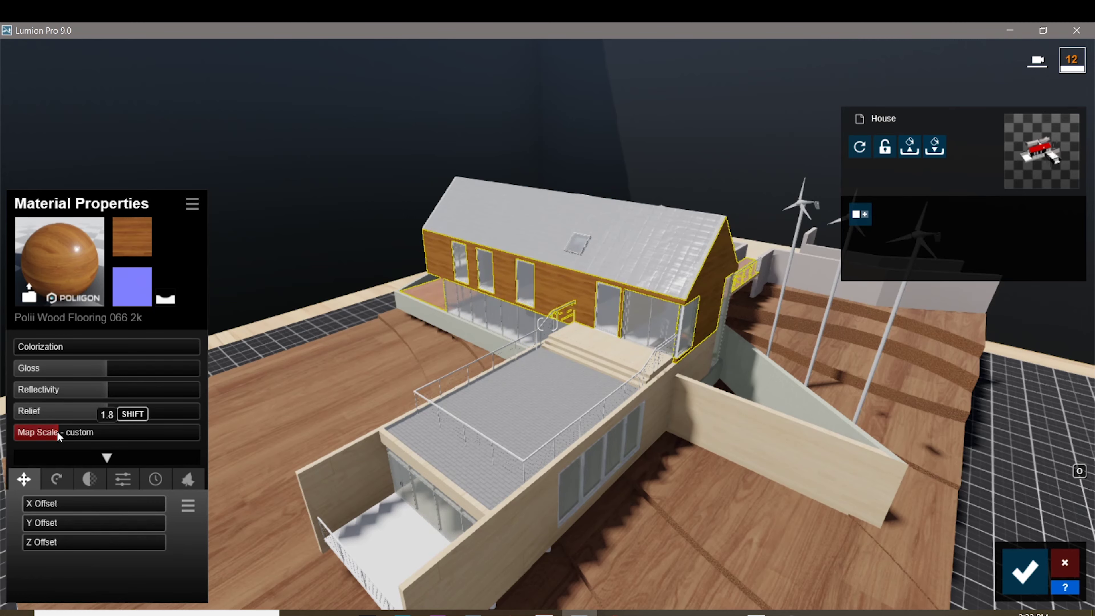
# Enlarge the wood texture's map scale on the upper walls and confirm the material
pyautogui.scroll(6, 554, 286)
pyautogui.scroll(-5, 506, 264)
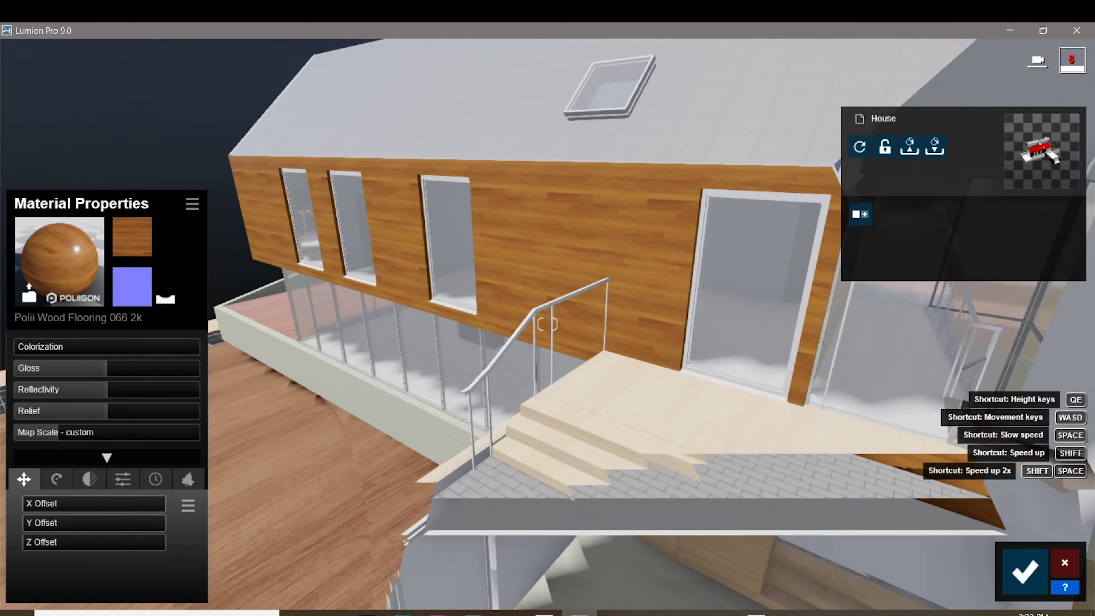
pyautogui.moveTo(60, 434); pyautogui.dragTo(76, 433)
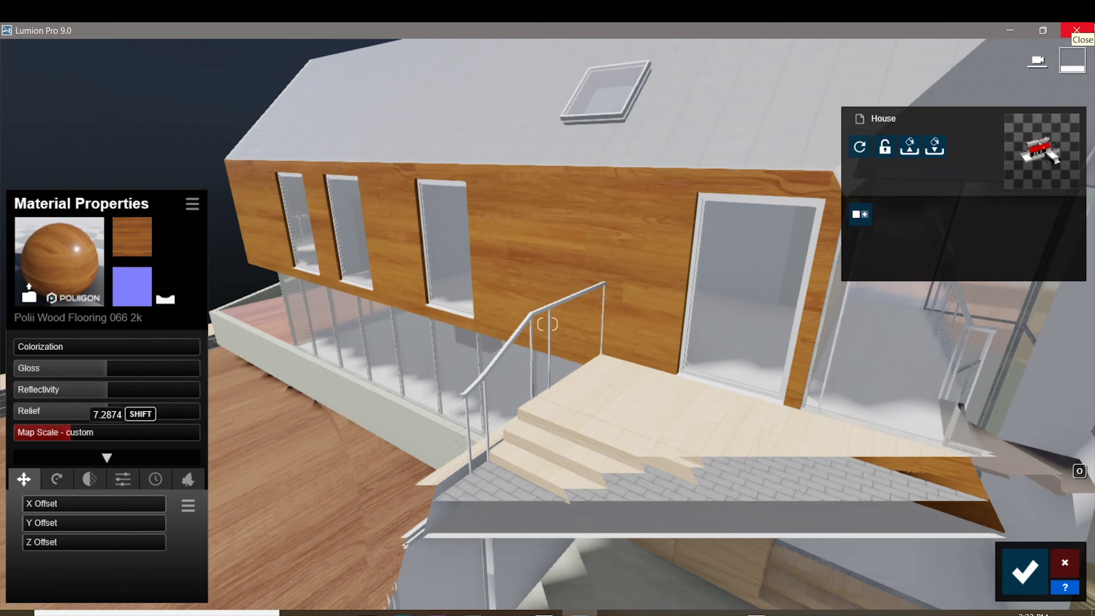
pyautogui.scroll(-5, 645, 204)
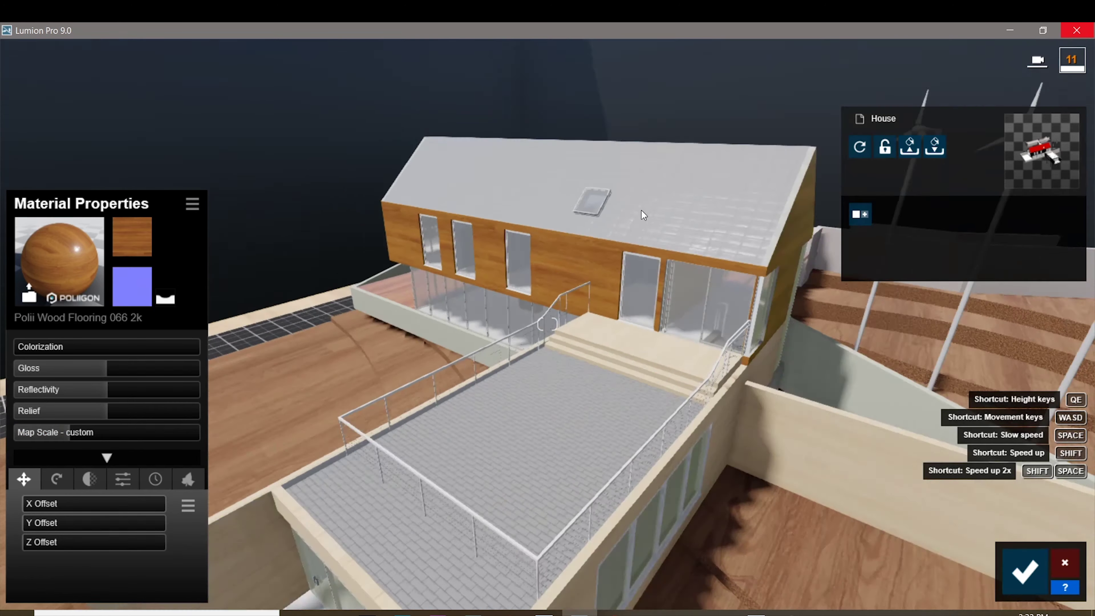
pyautogui.moveTo(641, 210); pyautogui.dragTo(636, 259, button='right')
pyautogui.scroll(3, 633, 237)
pyautogui.scroll(-2, 637, 238)
pyautogui.scroll(3, 636, 259)
pyautogui.scroll(-5, 636, 259)
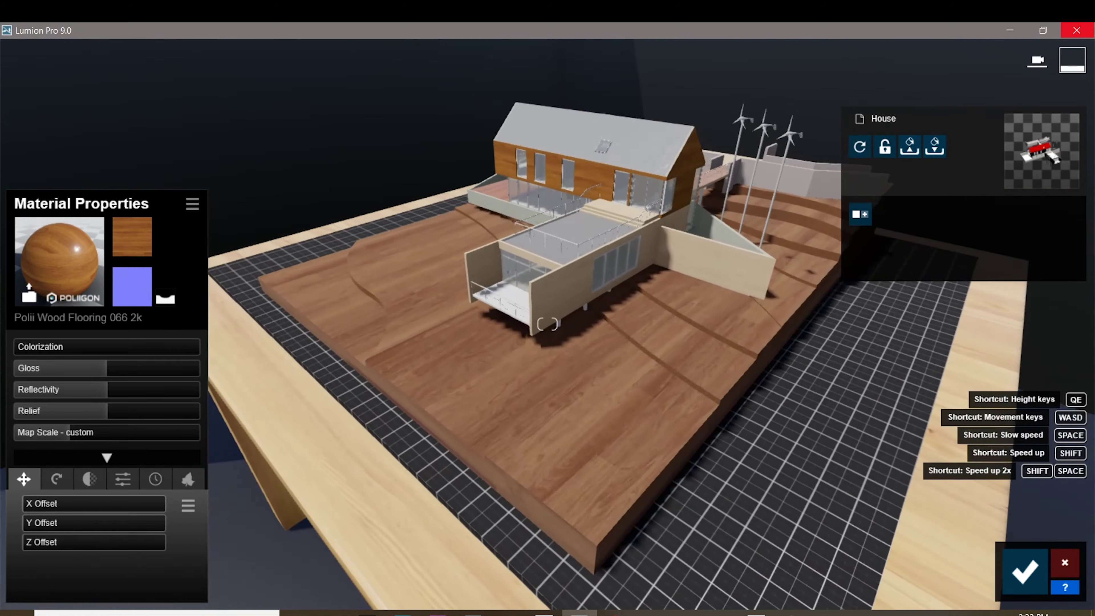
pyautogui.click(1025, 571)
# Apply the same Polii wood material to the lower front wall and the parapet
pyautogui.click(564, 278)
pyautogui.click(250, 426)
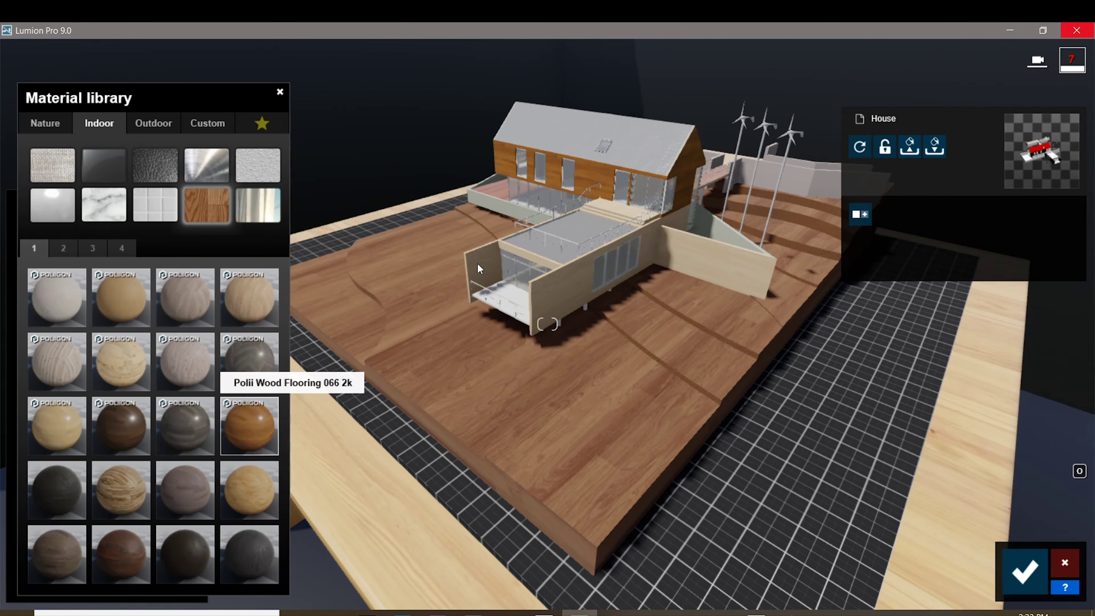
pyautogui.click(281, 93)
pyautogui.click(512, 210)
pyautogui.click(97, 124)
pyautogui.click(207, 206)
pyautogui.click(249, 426)
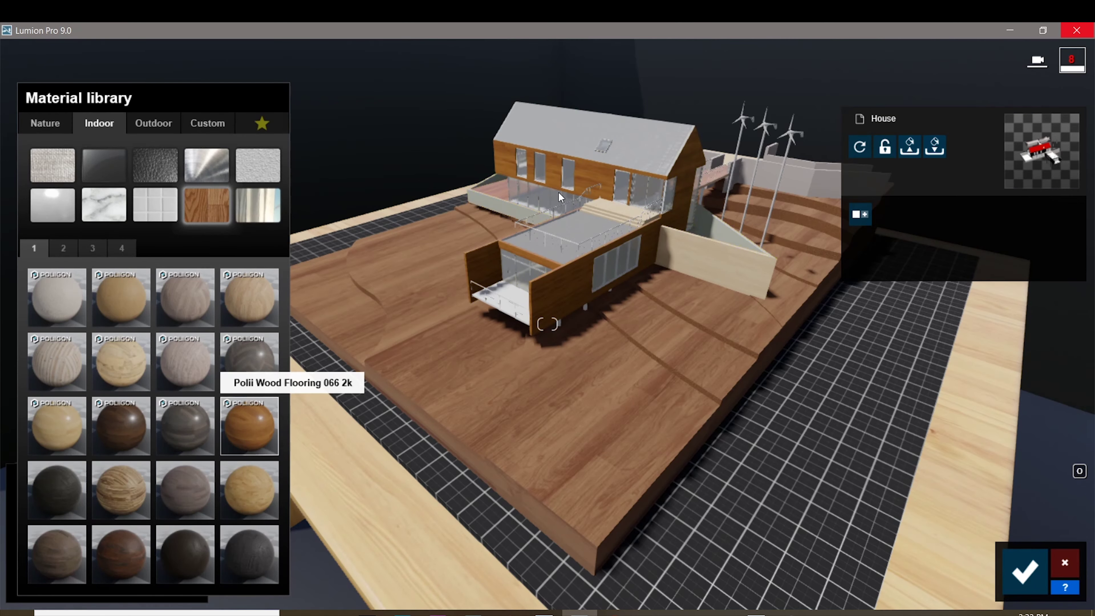
# Clad the cream wall and steps in the Polii wood material
pyautogui.click(715, 250)
pyautogui.click(59, 262)
pyautogui.click(215, 208)
pyautogui.click(249, 426)
pyautogui.moveTo(548, 235); pyautogui.dragTo(582, 196, button='right')
pyautogui.press('w')
pyautogui.moveTo(1073, 32); pyautogui.dragTo(833, 344, button='right')
# Apply Opaque Glass 004 from page 2 of the glass materials to the house windows
pyautogui.press('e')
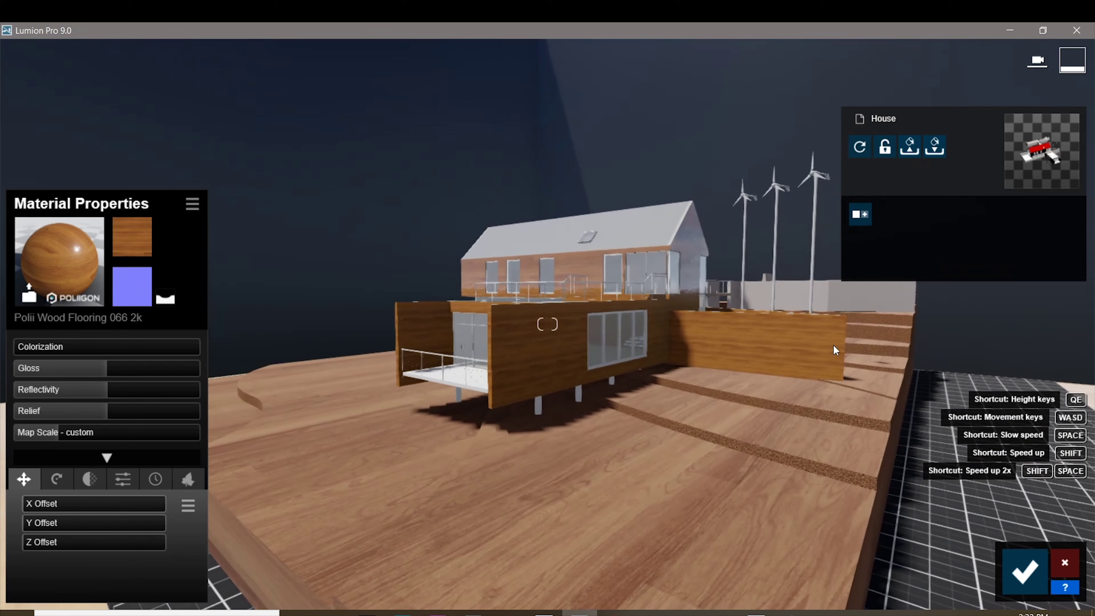
pyautogui.click(604, 333)
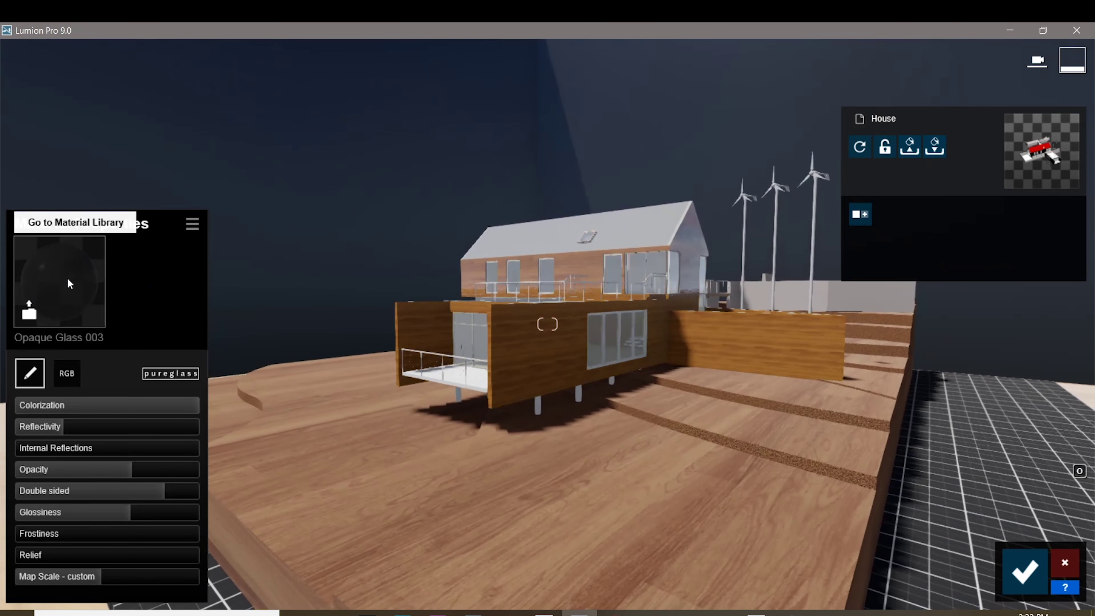
pyautogui.click(28, 301)
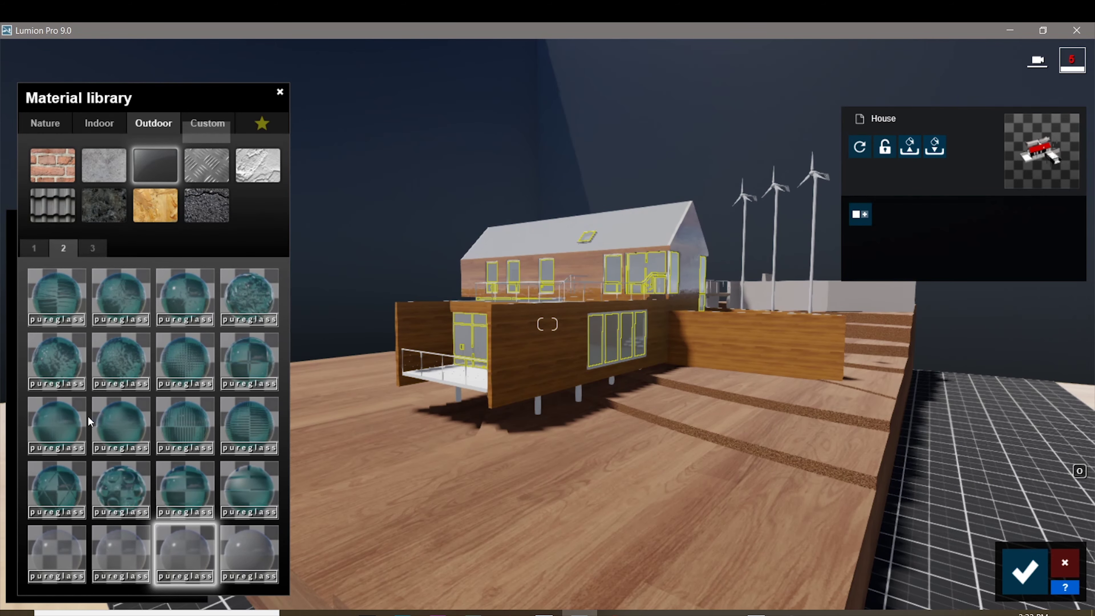
pyautogui.click(33, 242)
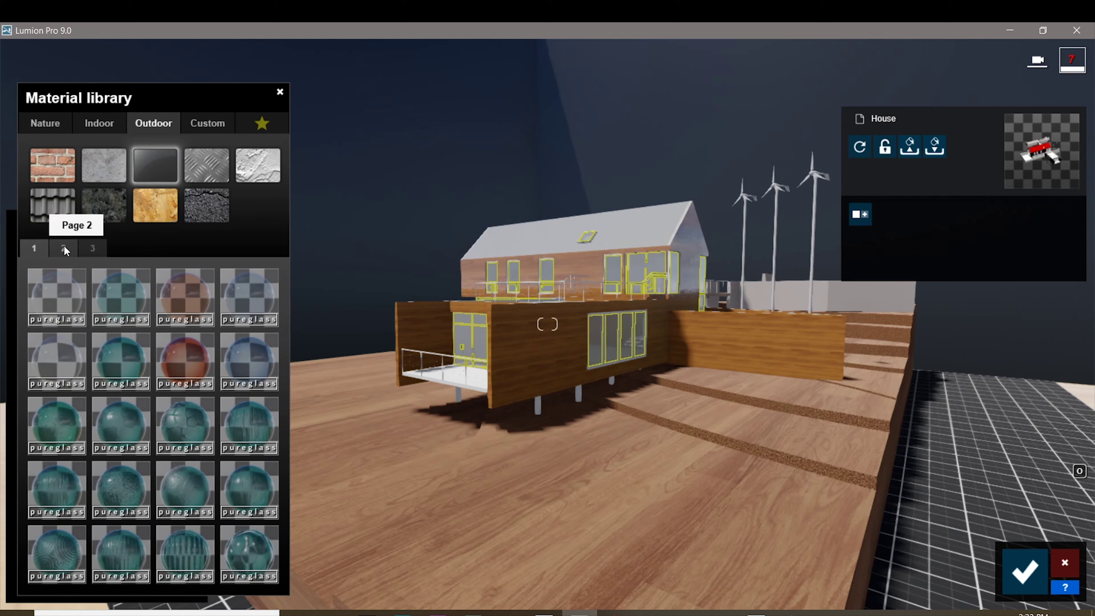
pyautogui.click(63, 248)
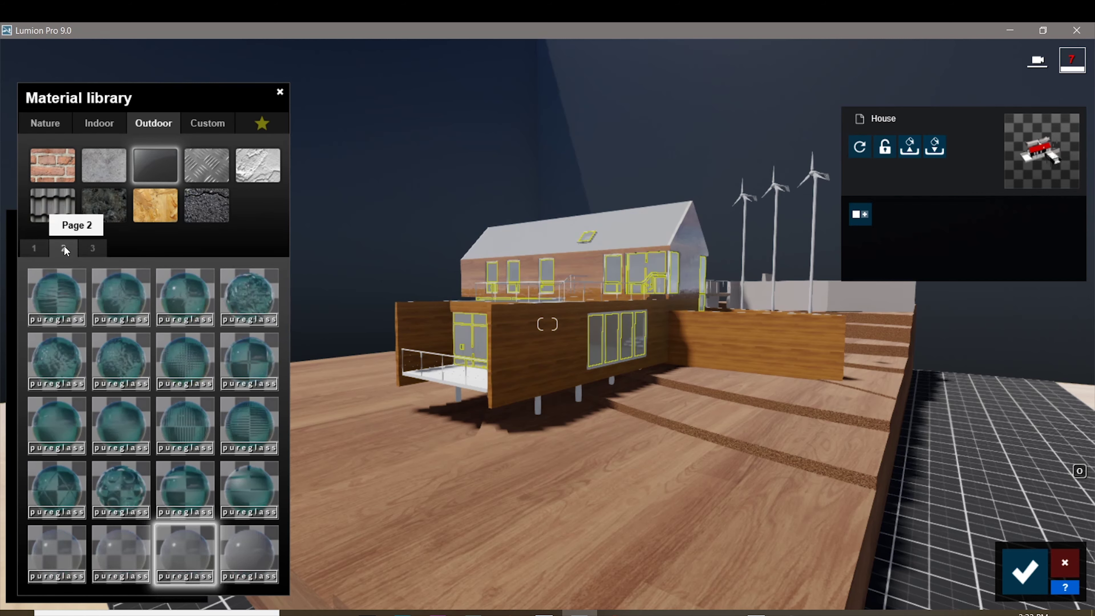
pyautogui.click(244, 552)
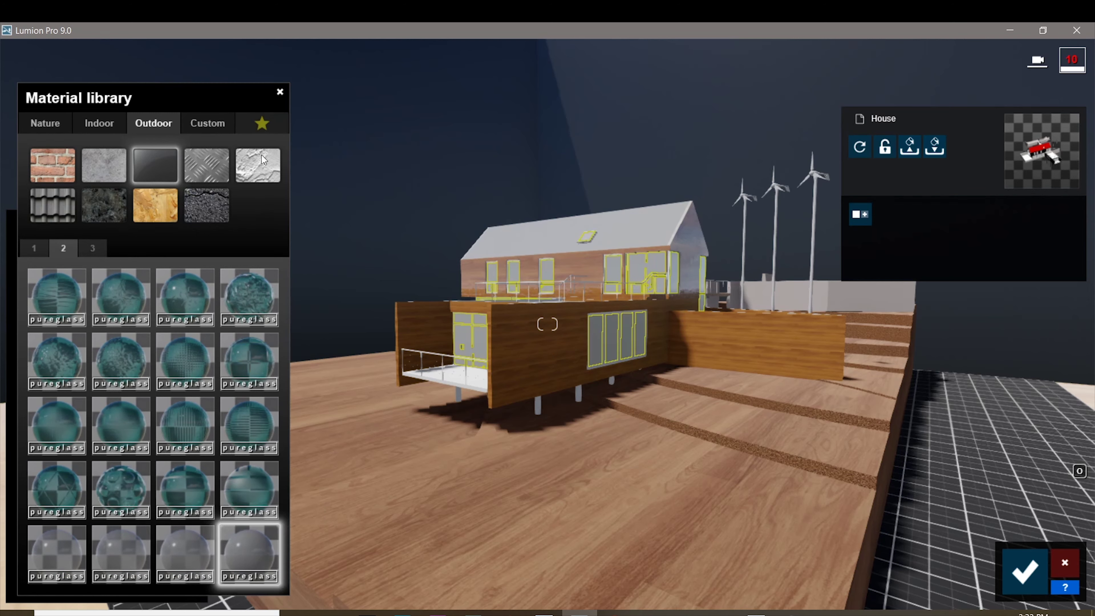
pyautogui.click(279, 94)
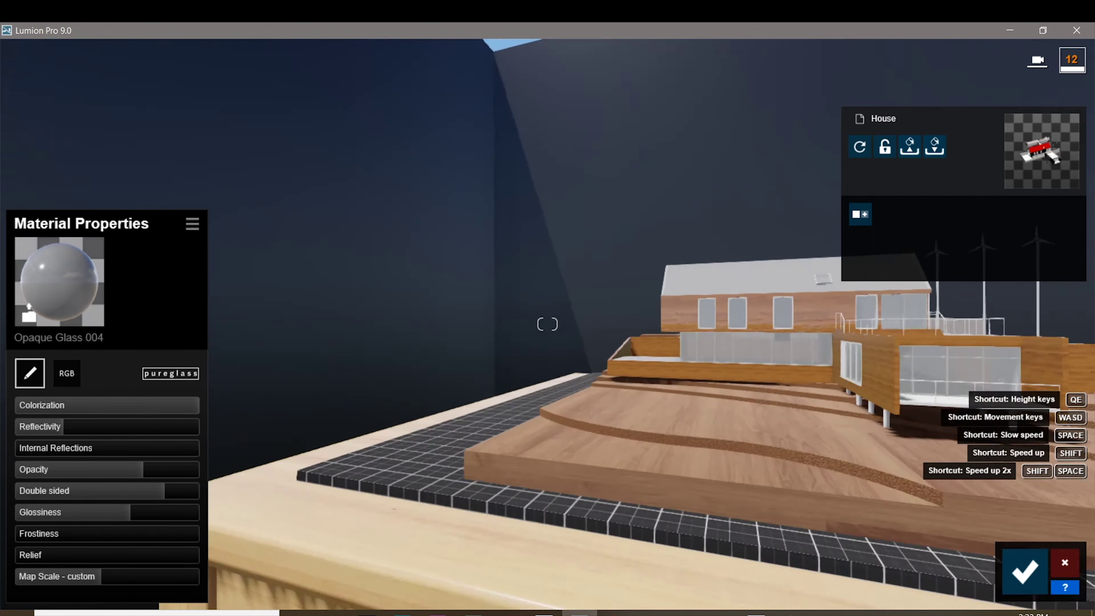
# Lower the window glass's opacity
pyautogui.moveTo(547, 324); pyautogui.dragTo(449, 324, button='right')
pyautogui.press('s')
pyautogui.press('d')
pyautogui.press('s')
pyautogui.press('a')
pyautogui.press('w')
pyautogui.moveTo(588, 230); pyautogui.dragTo(681, 229, button='right')
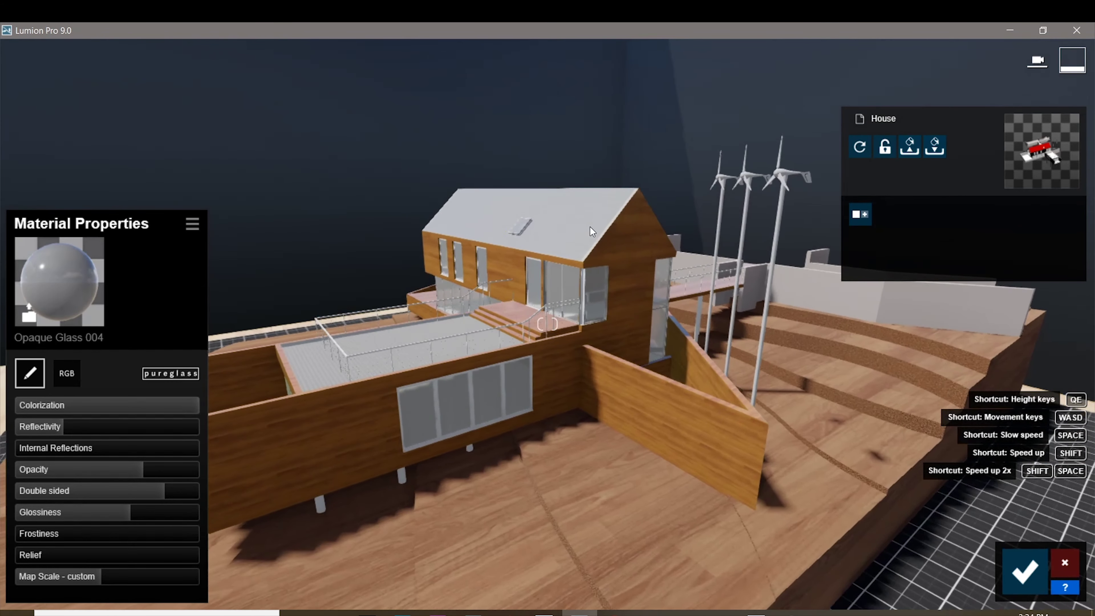
# Keep Polii Roof TilesClay 002 2k on the roof, tint it near-white, and save
pyautogui.click(589, 230)
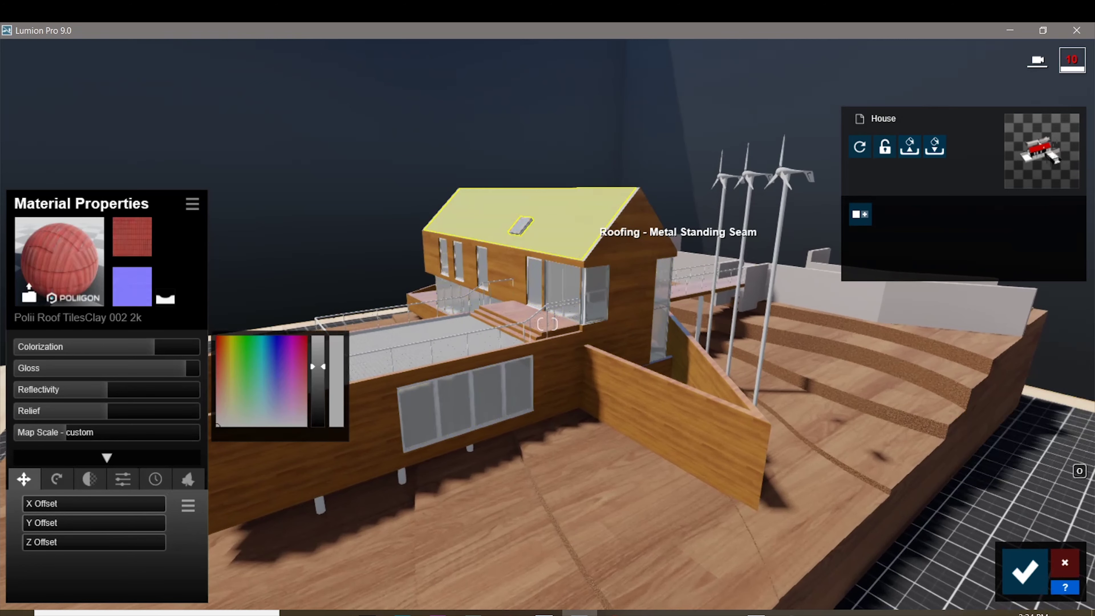
pyautogui.click(89, 257)
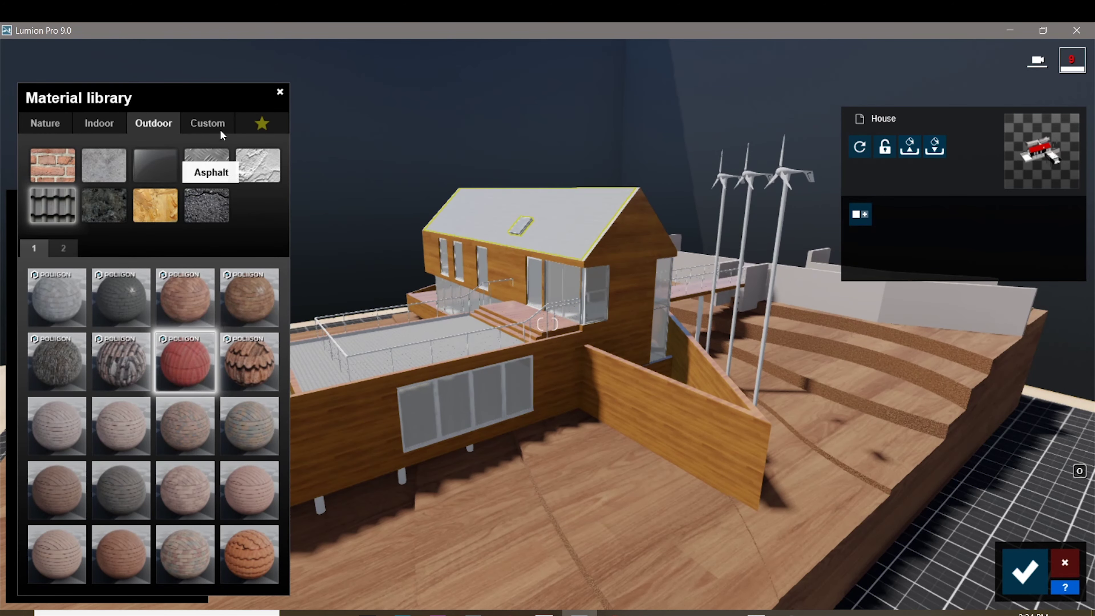
pyautogui.click(280, 93)
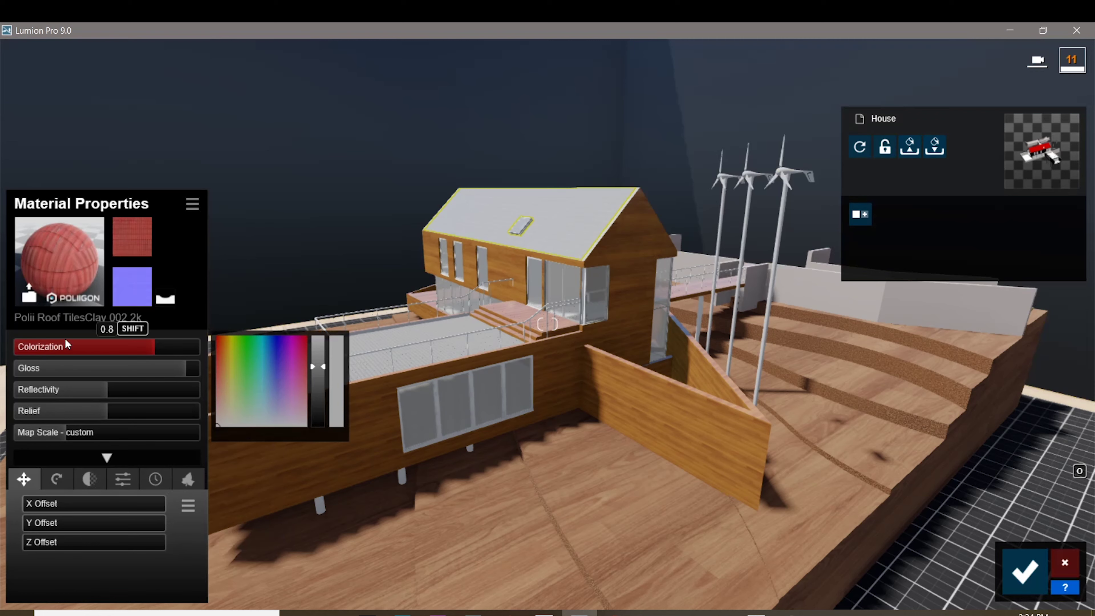
pyautogui.moveTo(78, 353); pyautogui.dragTo(188, 352)
pyautogui.moveTo(221, 393)
pyautogui.mouseDown()
pyautogui.moveTo(283, 346)
pyautogui.moveTo(273, 387)
pyautogui.moveTo(210, 426)
pyautogui.moveTo(214, 416)
pyautogui.mouseUp()
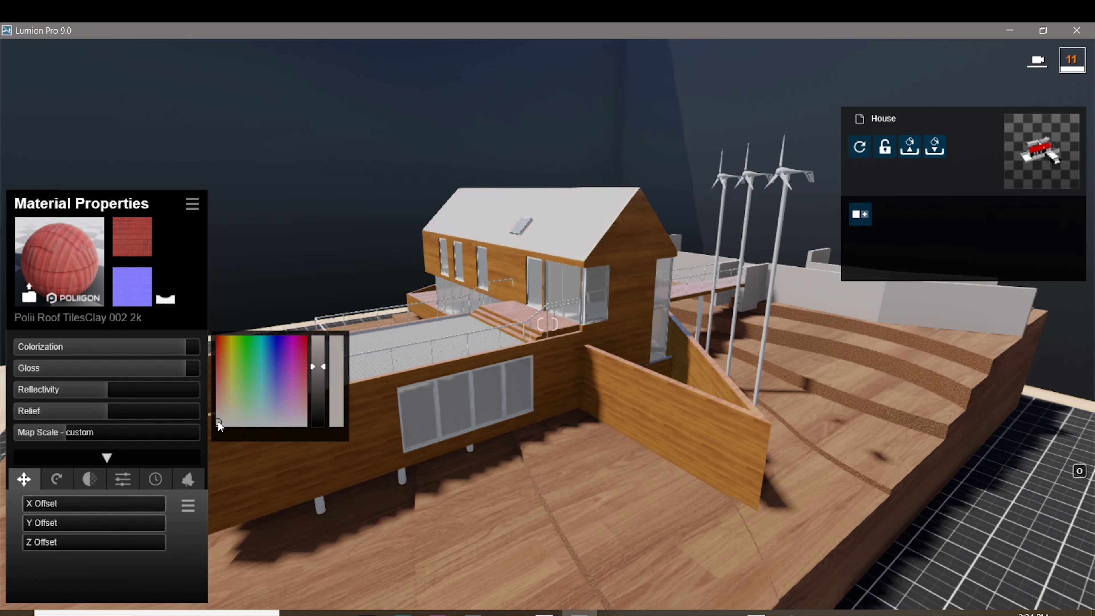
pyautogui.moveTo(1018, 573)
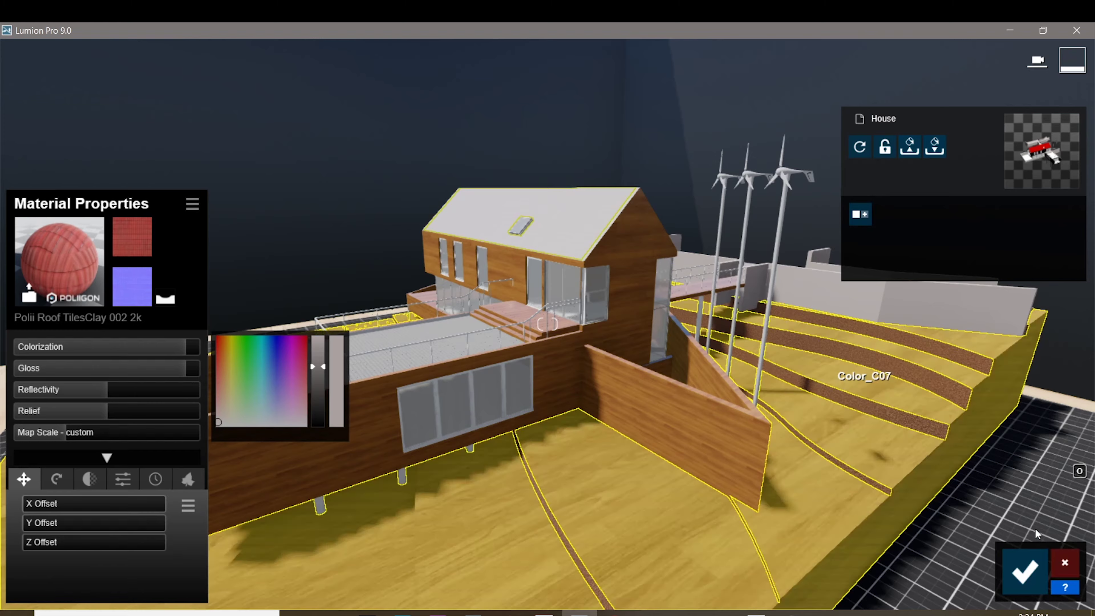
pyautogui.press('s')
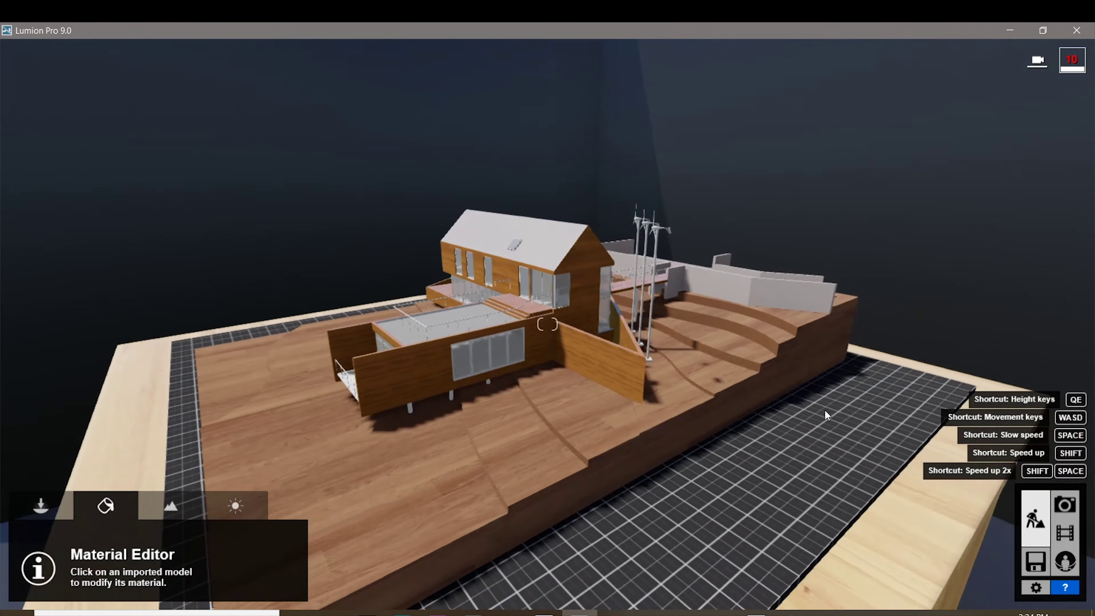
pyautogui.moveTo(826, 414)
pyautogui.mouseDown(button='right')
pyautogui.moveTo(711, 408)
pyautogui.moveTo(819, 416)
pyautogui.mouseUp(button='right')
pyautogui.press('w')
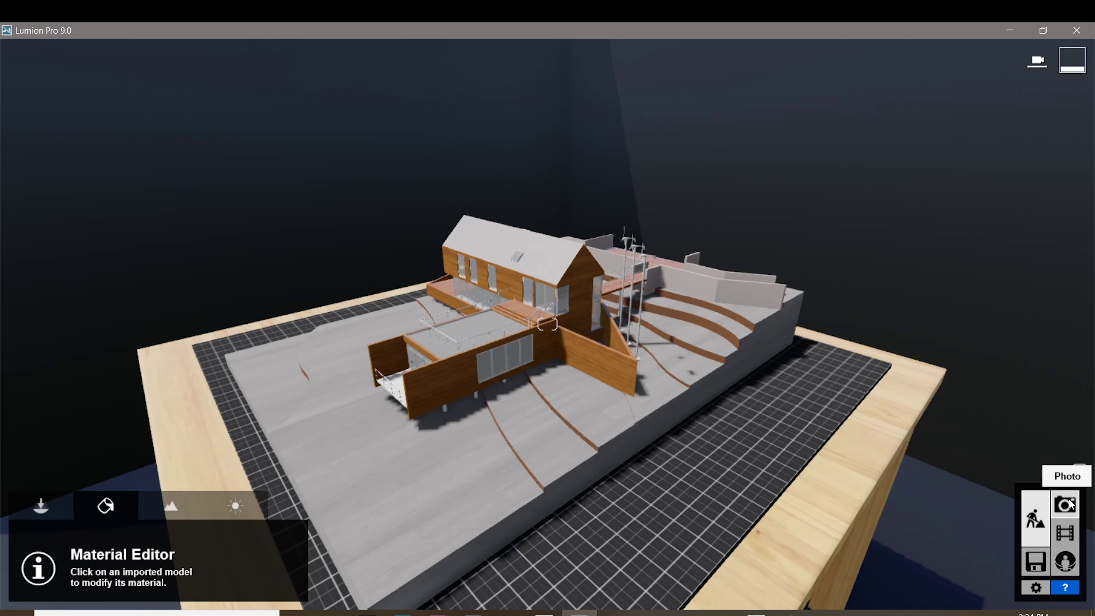
# Enter Photo mode, store the current view as photo 1, and apply the Realistic style
pyautogui.click(1067, 504)
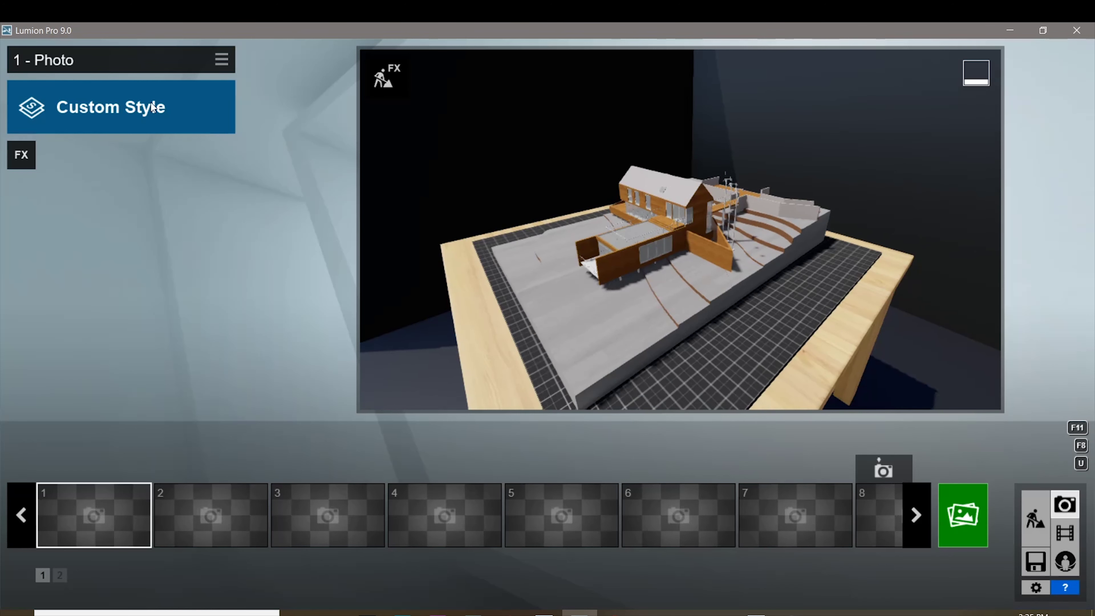
pyautogui.scroll(5, 685, 246)
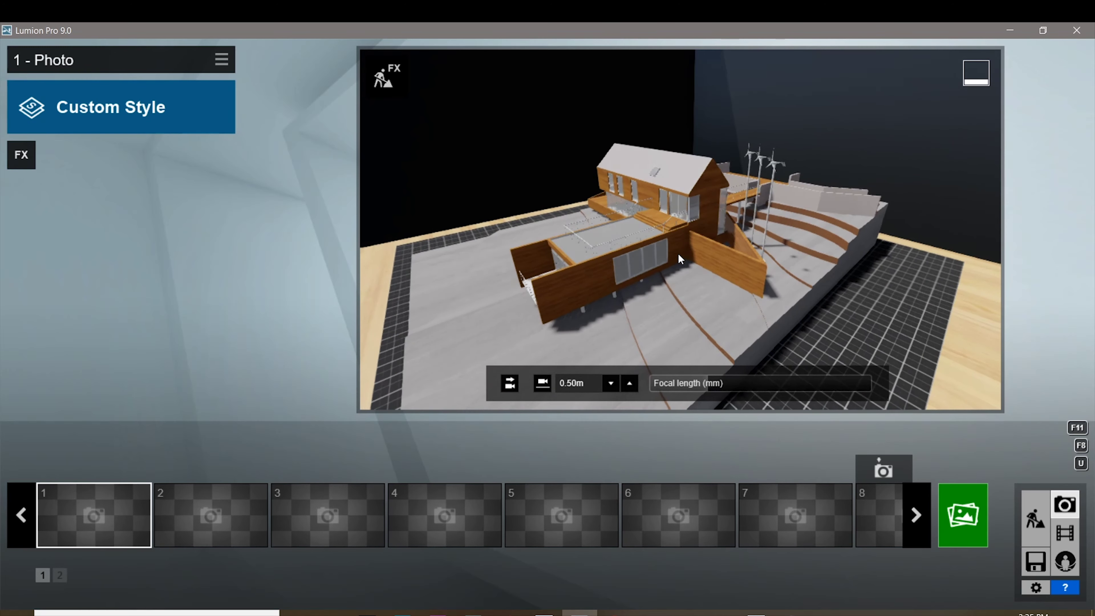
pyautogui.moveTo(123, 501)
pyautogui.click(66, 467)
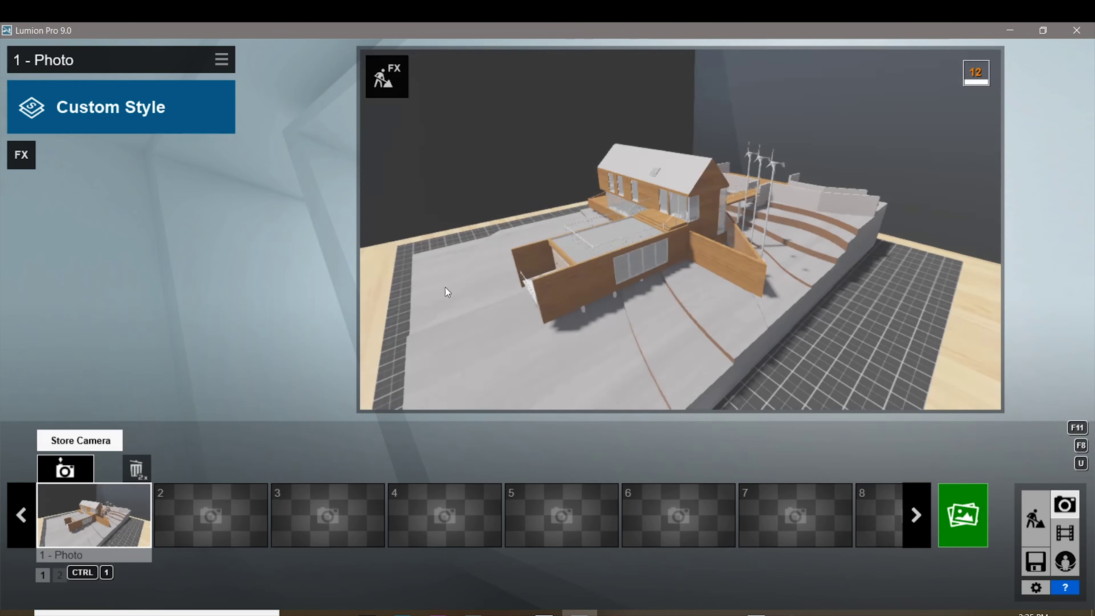
pyautogui.click(77, 119)
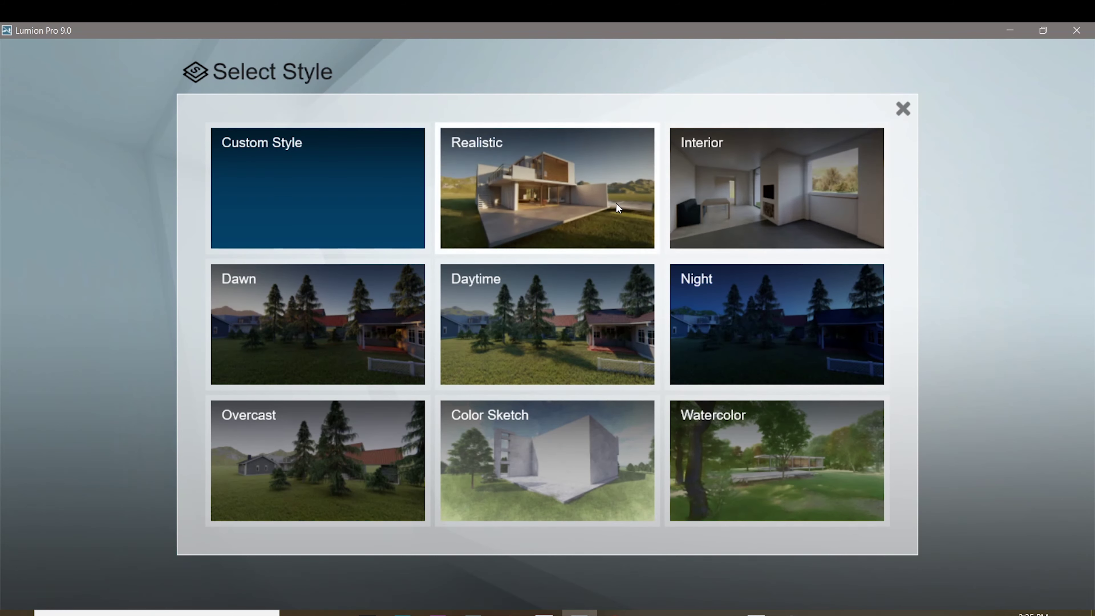
pyautogui.click(577, 200)
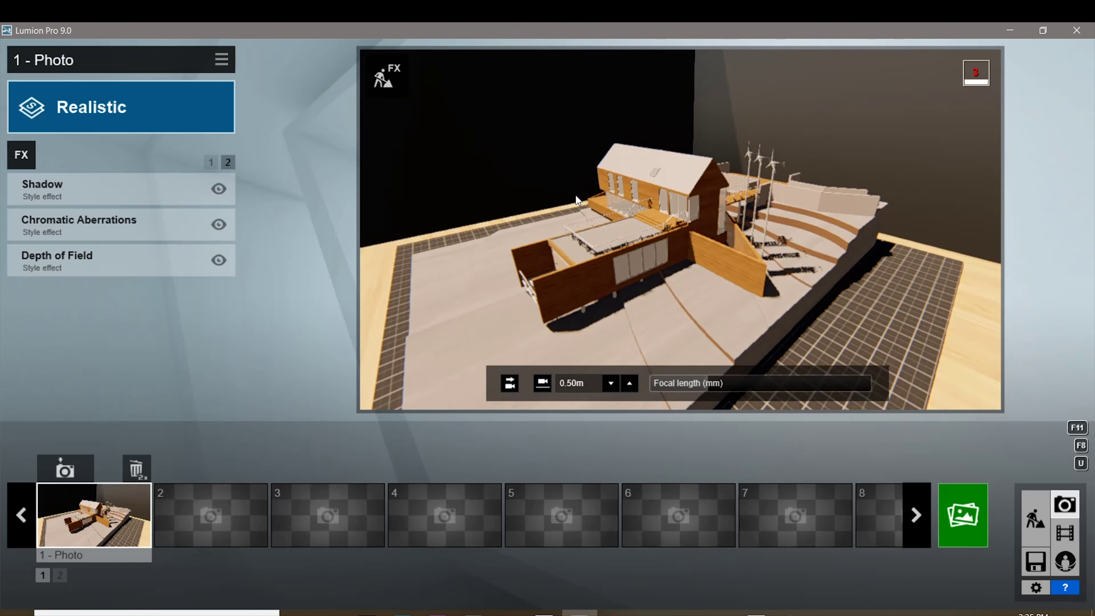
# Move the photo camera closer to the model and turn off the Sky Light effect
pyautogui.moveTo(577, 199)
pyautogui.mouseDown(button='right')
pyautogui.moveTo(556, 199)
pyautogui.moveTo(564, 202)
pyautogui.mouseUp(button='right')
pyautogui.press('w')
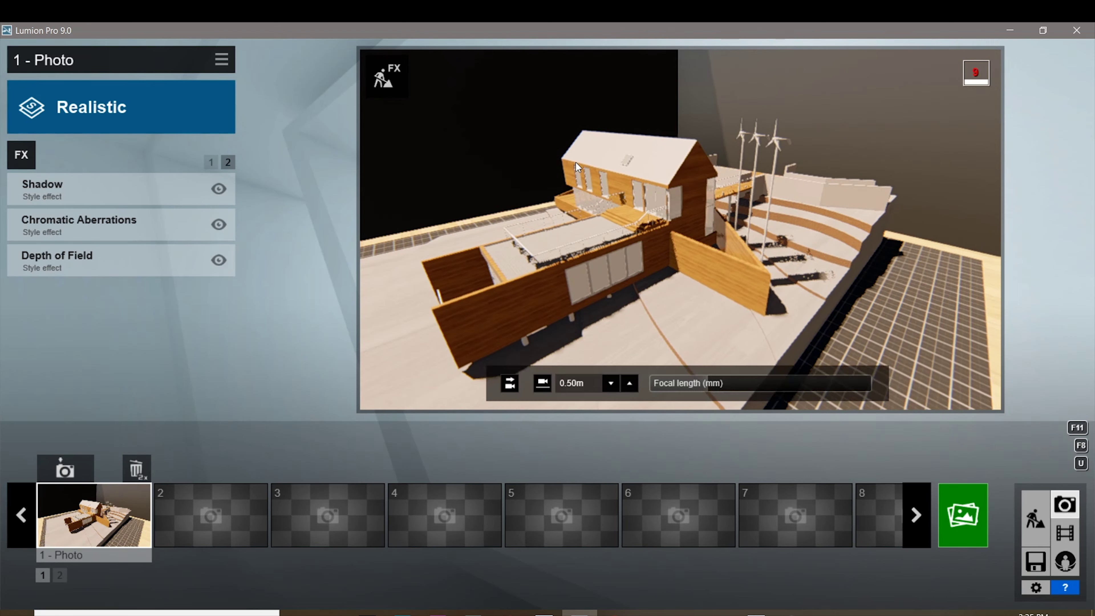
pyautogui.click(214, 161)
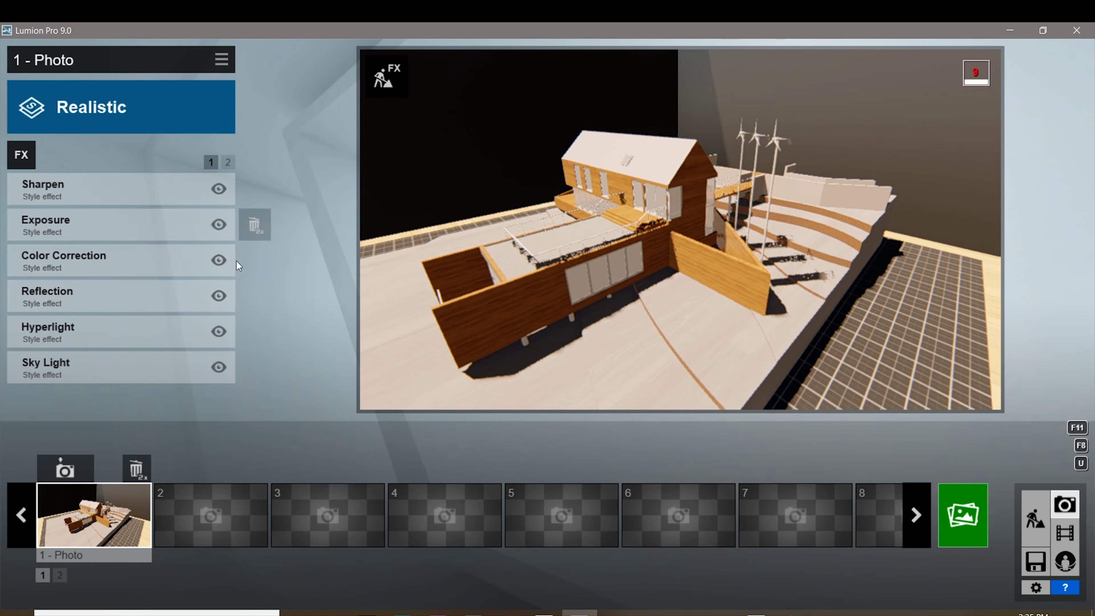
pyautogui.click(222, 367)
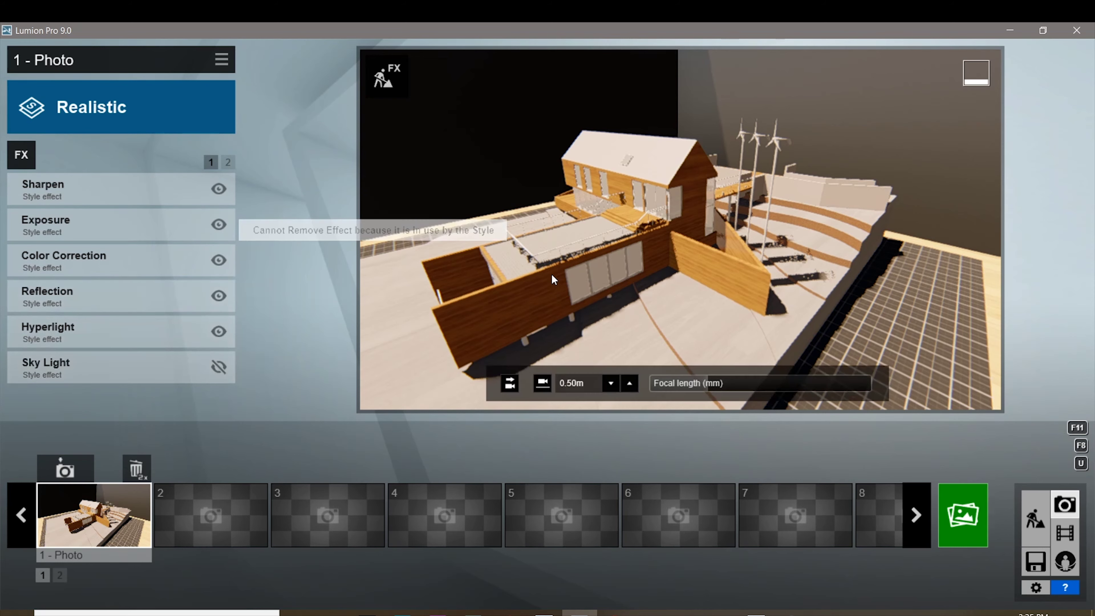
pyautogui.moveTo(552, 276); pyautogui.dragTo(581, 271, button='right')
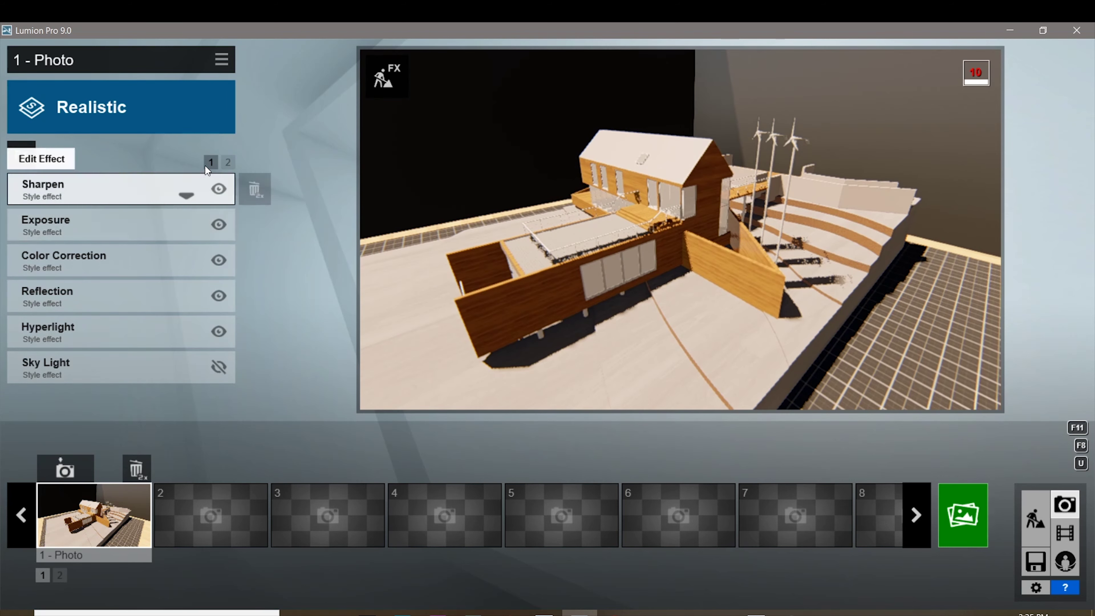
# Turn off the Depth of Field effect and nudge the camera toward the house
pyautogui.click(225, 160)
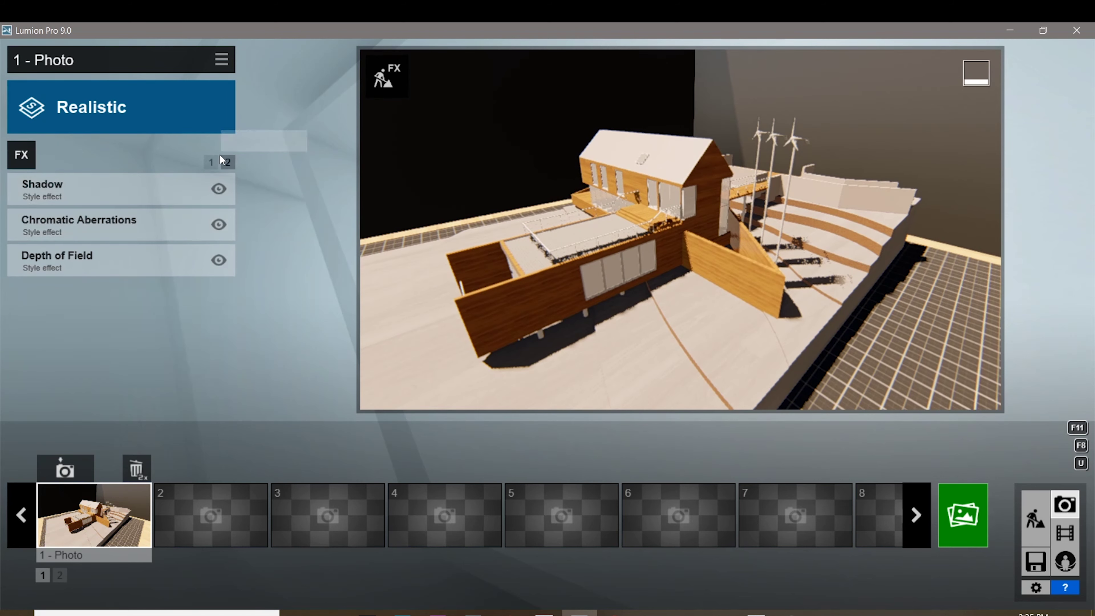
pyautogui.click(219, 260)
pyautogui.press('d')
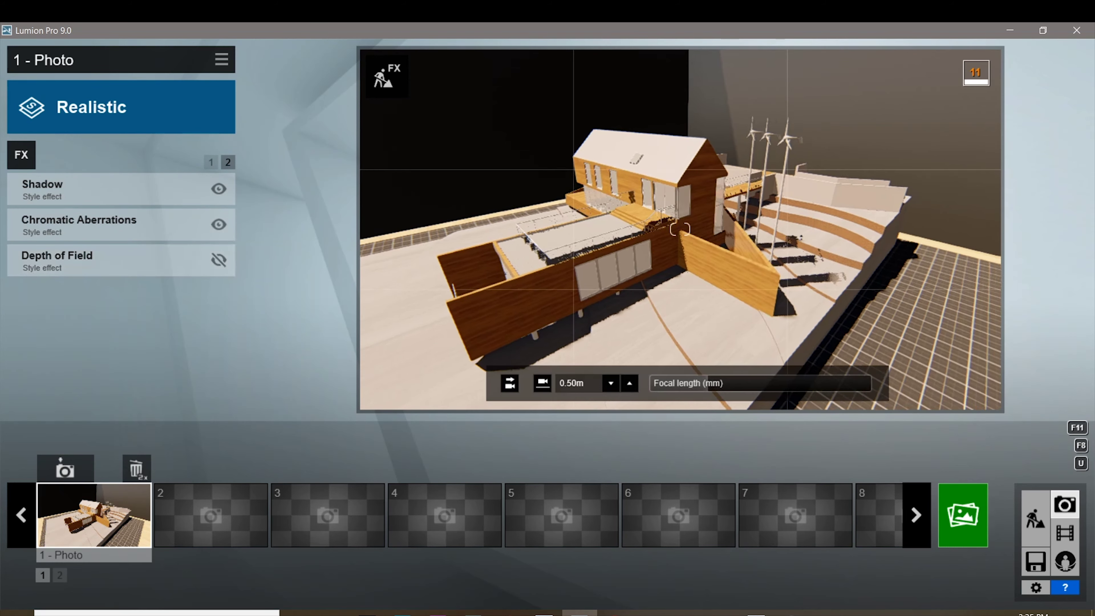
pyautogui.moveTo(594, 233)
pyautogui.mouseDown(button='right')
pyautogui.moveTo(570, 223)
pyautogui.moveTo(572, 233)
pyautogui.moveTo(497, 230)
pyautogui.moveTo(592, 230)
pyautogui.mouseUp(button='right')
pyautogui.press('d')
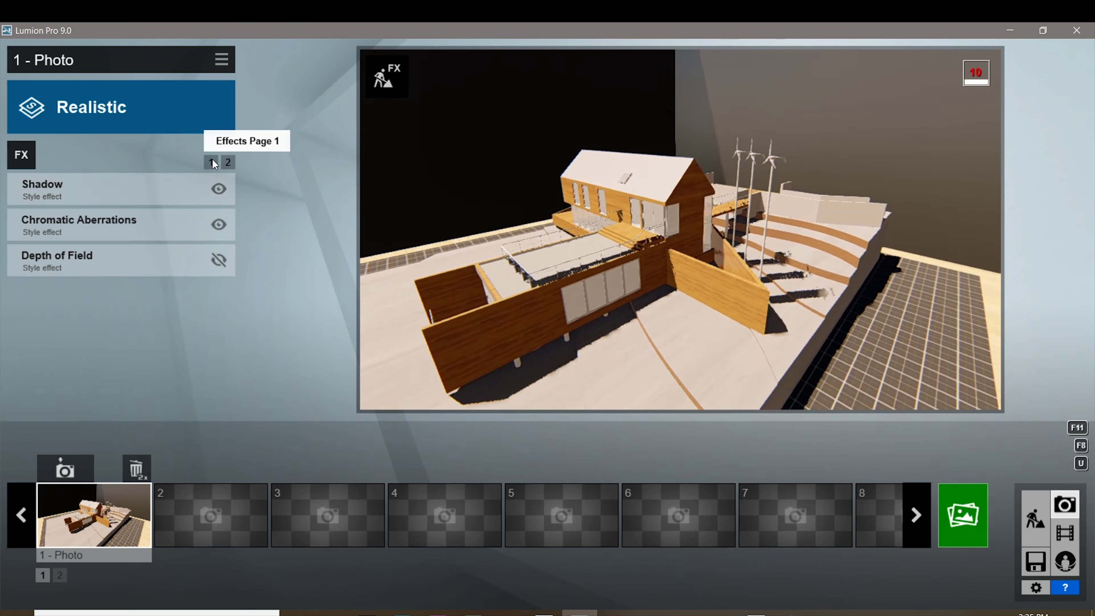
pyautogui.click(211, 162)
# Add a Sun effect with a lowered sun heading and reduced brightness
pyautogui.click(19, 160)
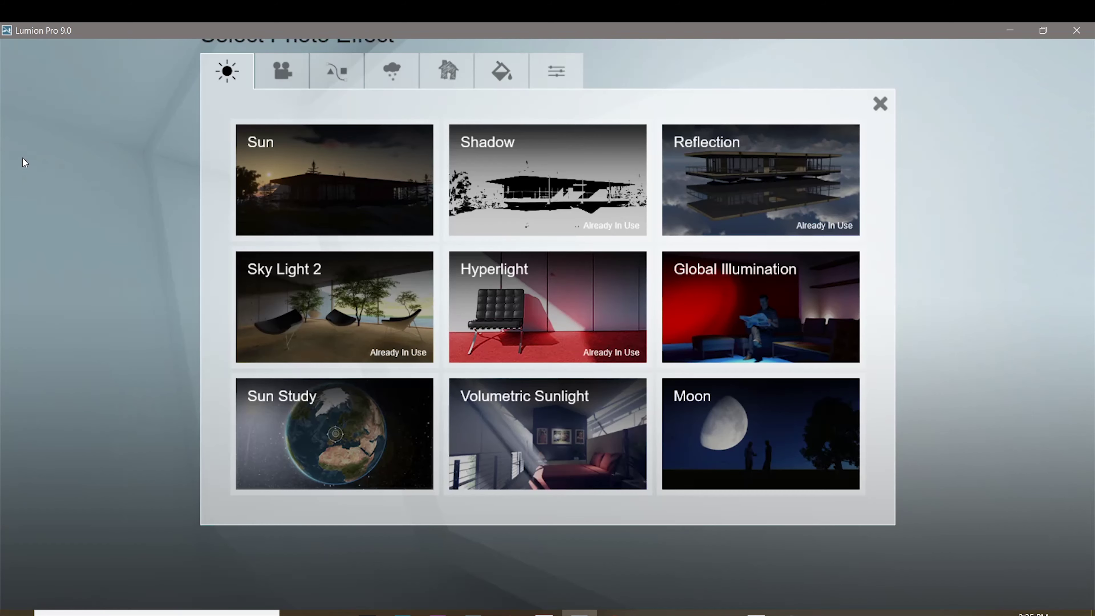
pyautogui.click(371, 186)
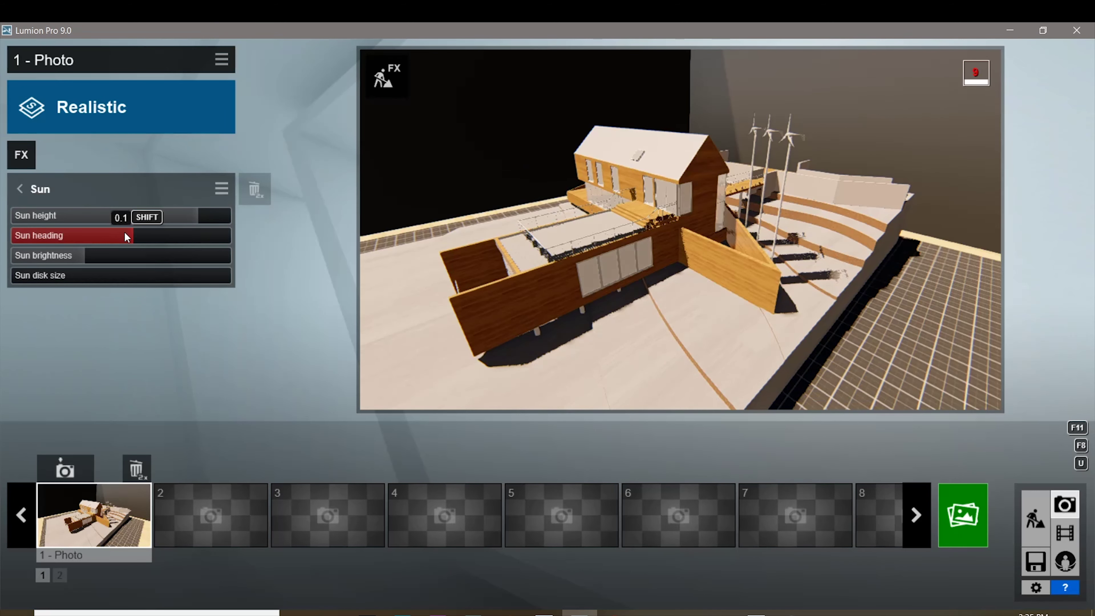
pyautogui.moveTo(124, 233); pyautogui.dragTo(76, 229)
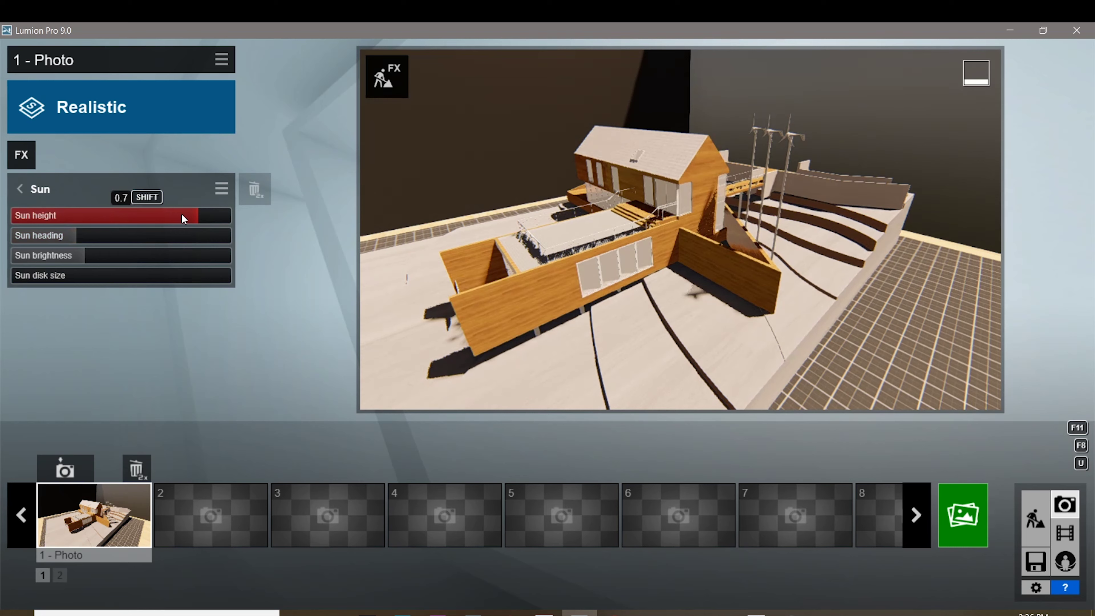
pyautogui.moveTo(76, 252); pyautogui.dragTo(31, 258)
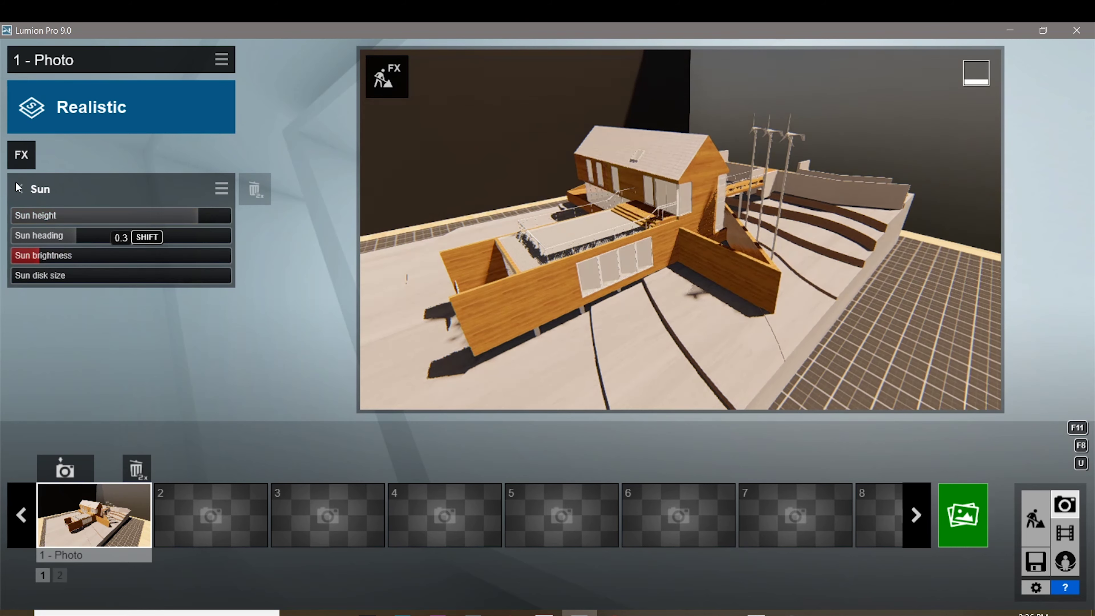
pyautogui.click(21, 189)
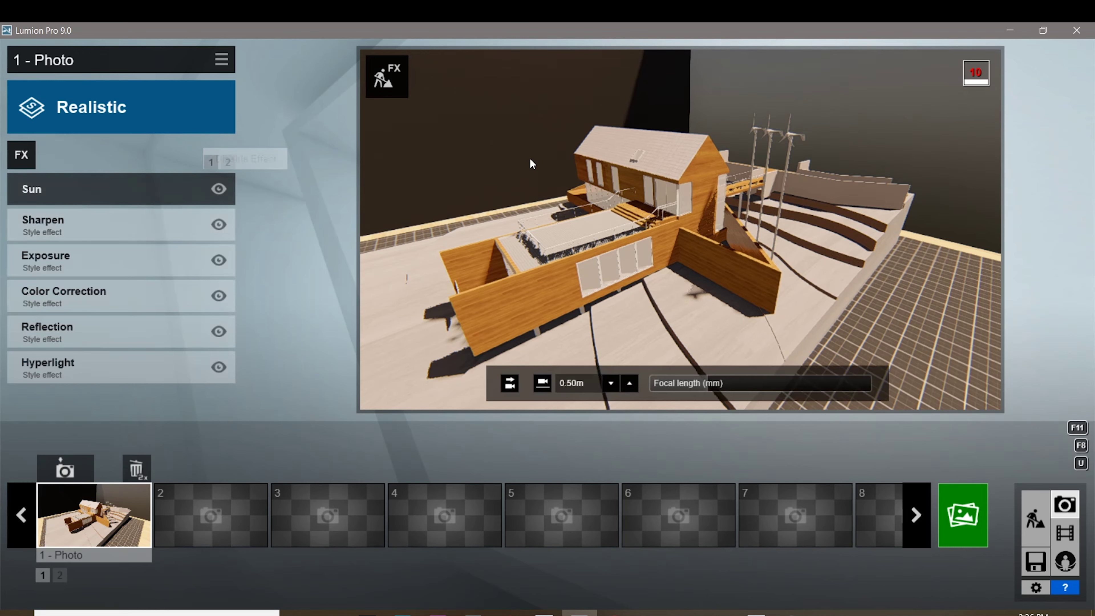
# Reframe the camera around the house model and store the view as Photo 1
pyautogui.moveTo(530, 158)
pyautogui.mouseDown(button='right')
pyautogui.moveTo(529, 172)
pyautogui.moveTo(525, 157)
pyautogui.mouseUp(button='right')
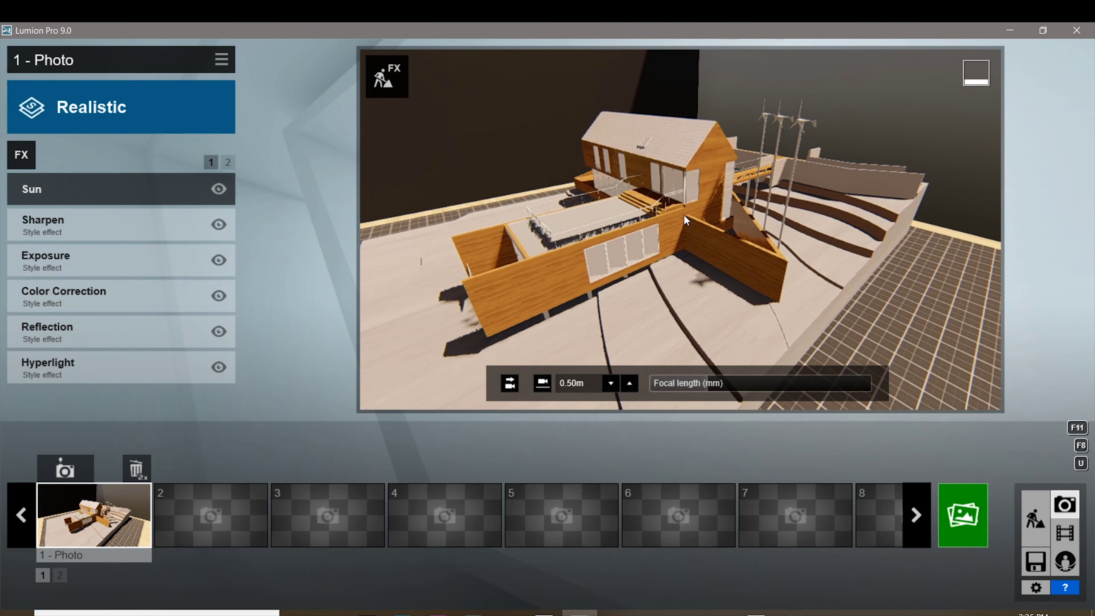
pyautogui.press('w')
pyautogui.press('s')
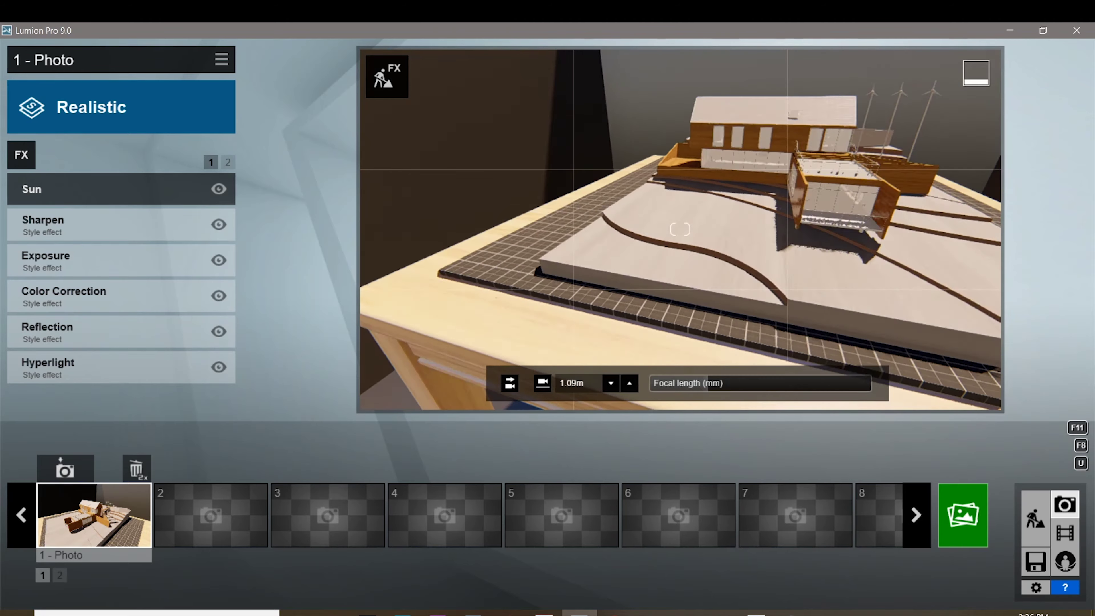
pyautogui.press('q')
pyautogui.press('d')
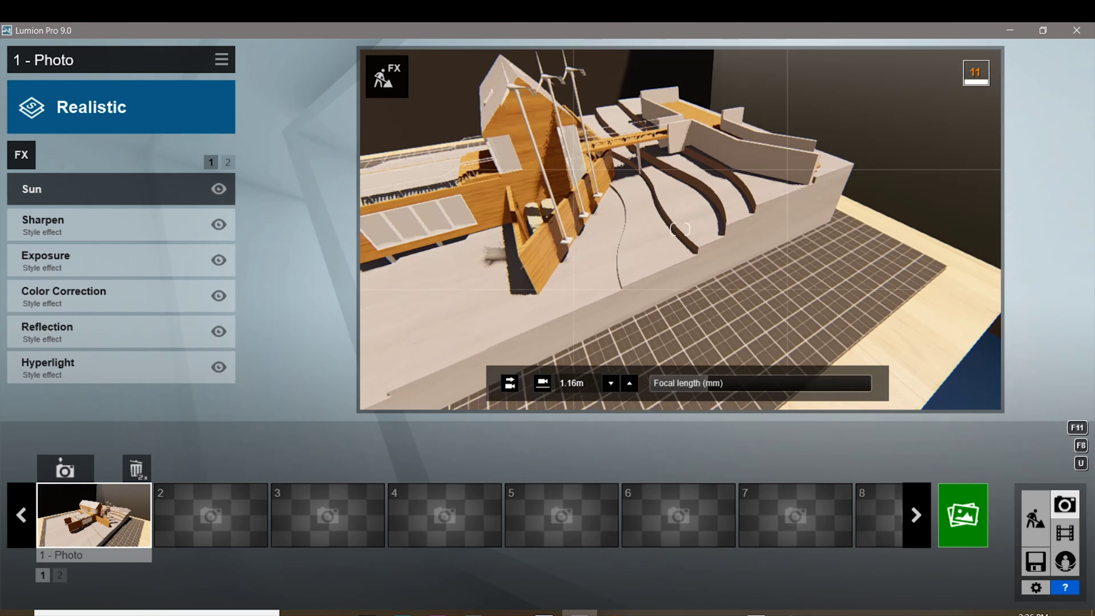
pyautogui.press('e')
pyautogui.press('a')
pyautogui.press('q')
pyautogui.press('e')
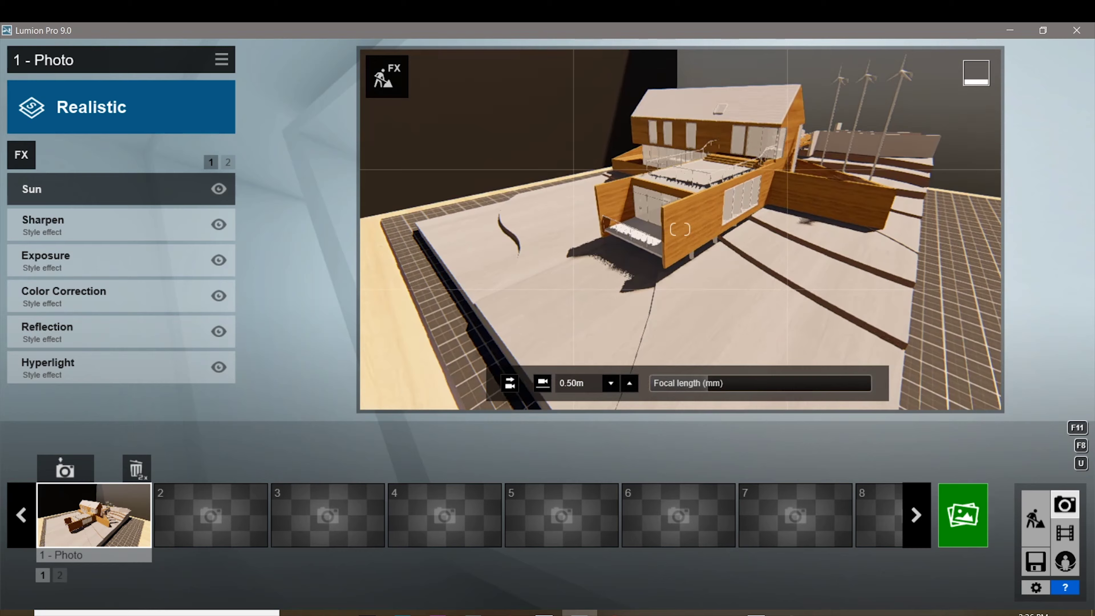
pyautogui.press('d')
pyautogui.press('w')
pyautogui.press('s')
pyautogui.click(65, 469)
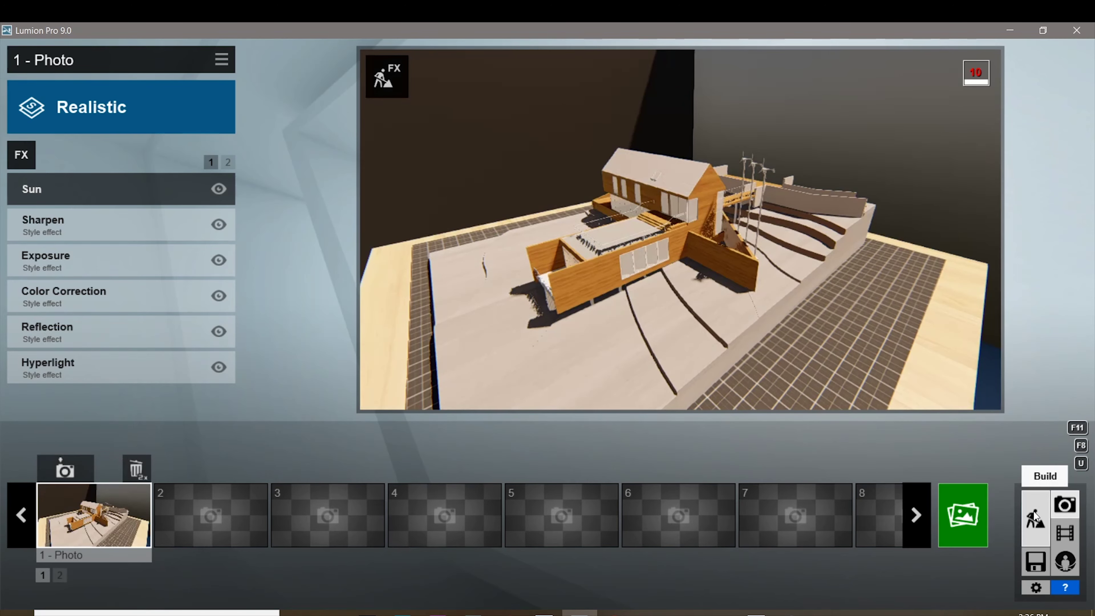
# In Build mode, apply the Plaster 004 material to the backdrop
pyautogui.click(1035, 515)
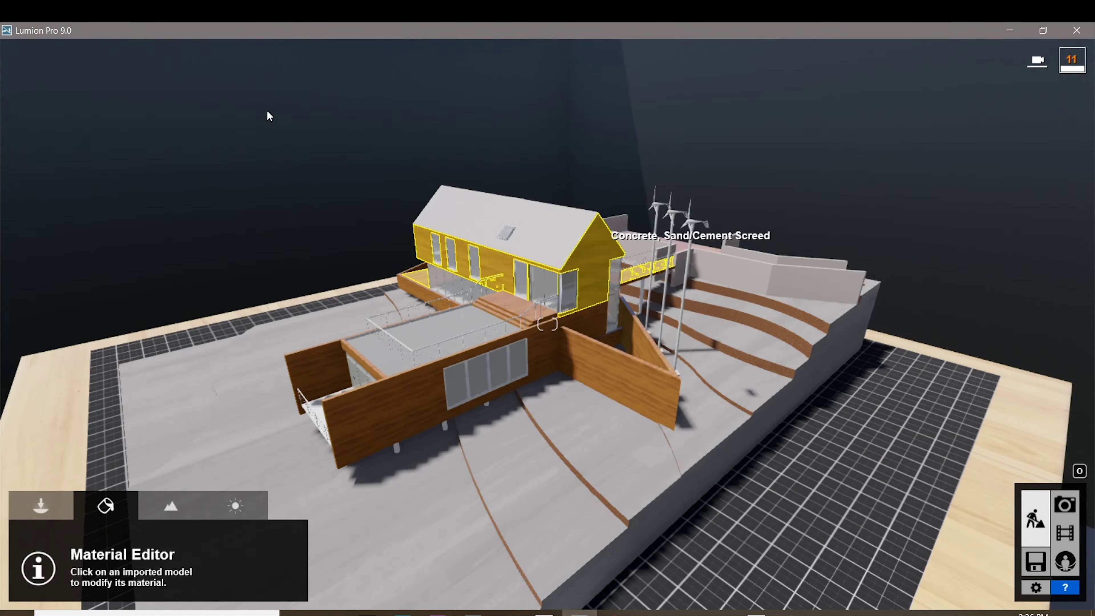
pyautogui.scroll(-3, 508, 196)
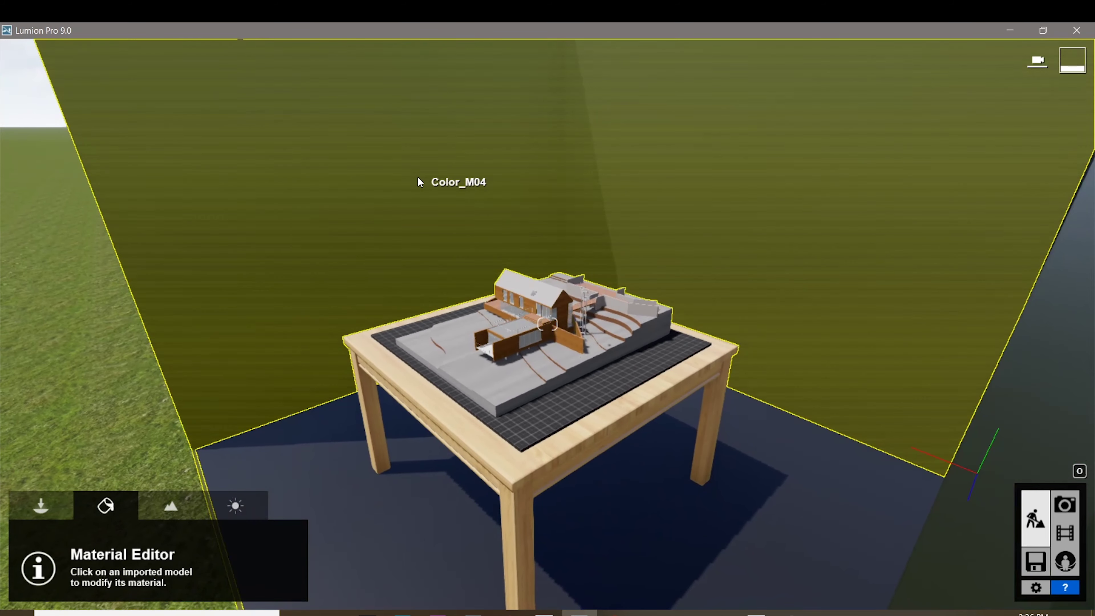
pyautogui.click(412, 177)
pyautogui.click(72, 242)
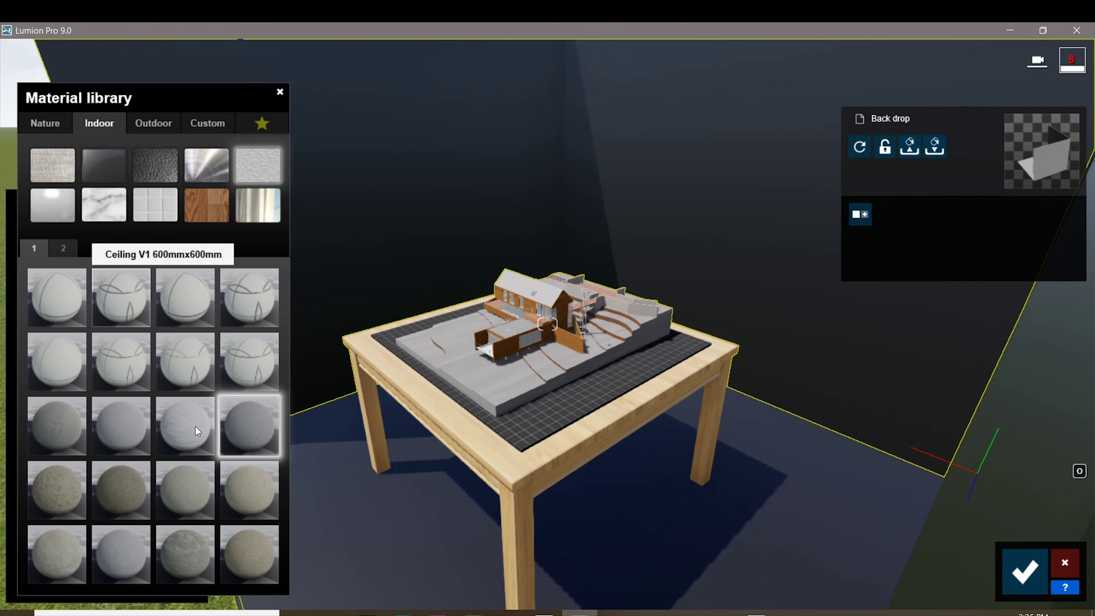
pyautogui.click(63, 248)
pyautogui.click(34, 248)
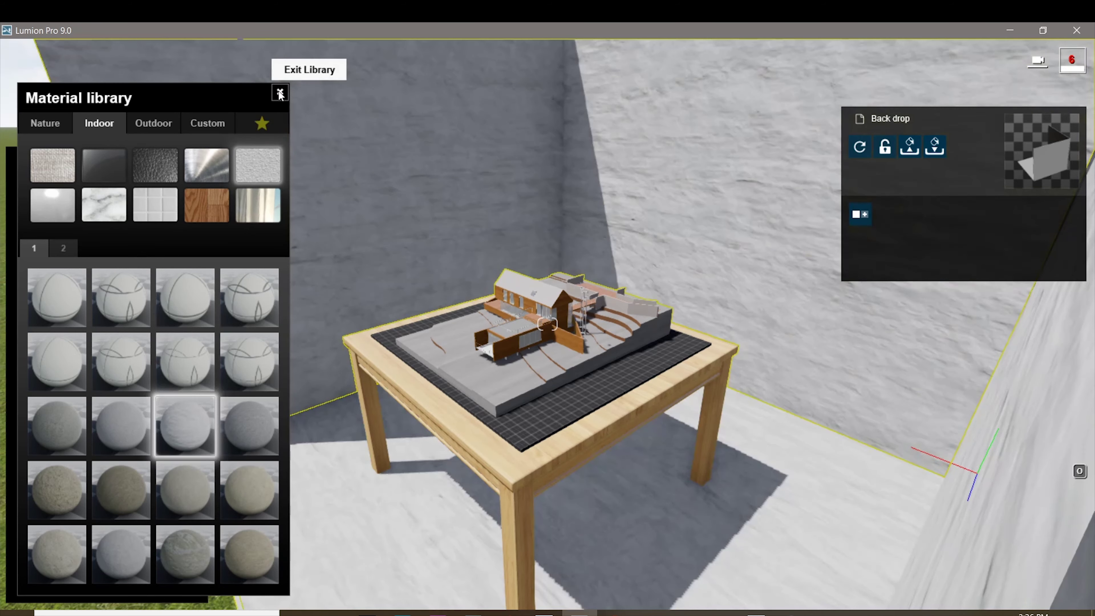
pyautogui.click(280, 94)
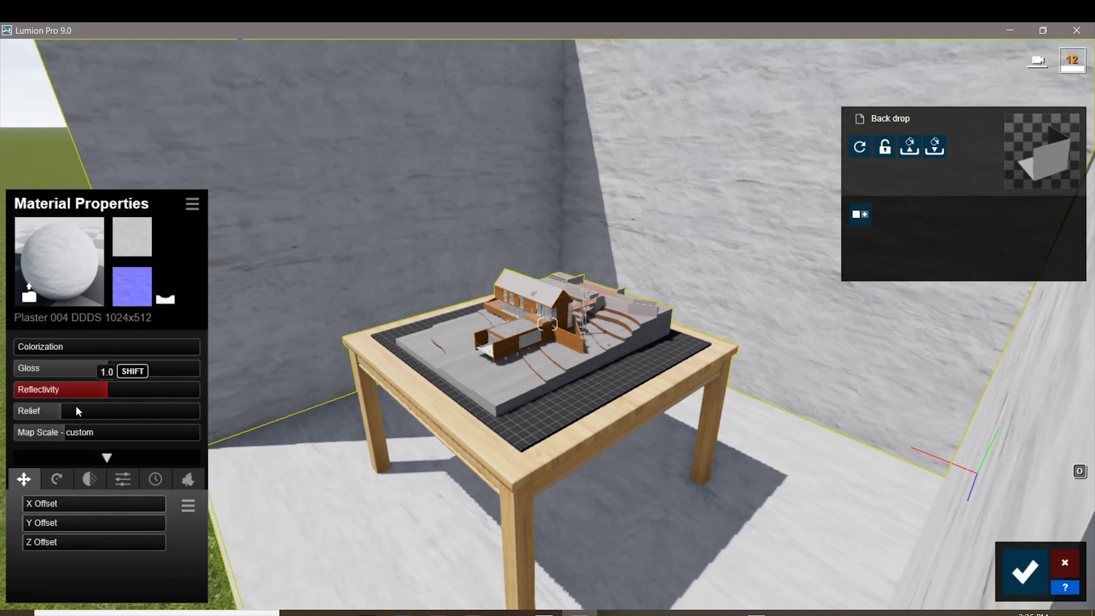
# Remove the plaster's relief, tint it dark grey, and raise its gloss
pyautogui.moveTo(23, 414); pyautogui.dragTo(41, 431)
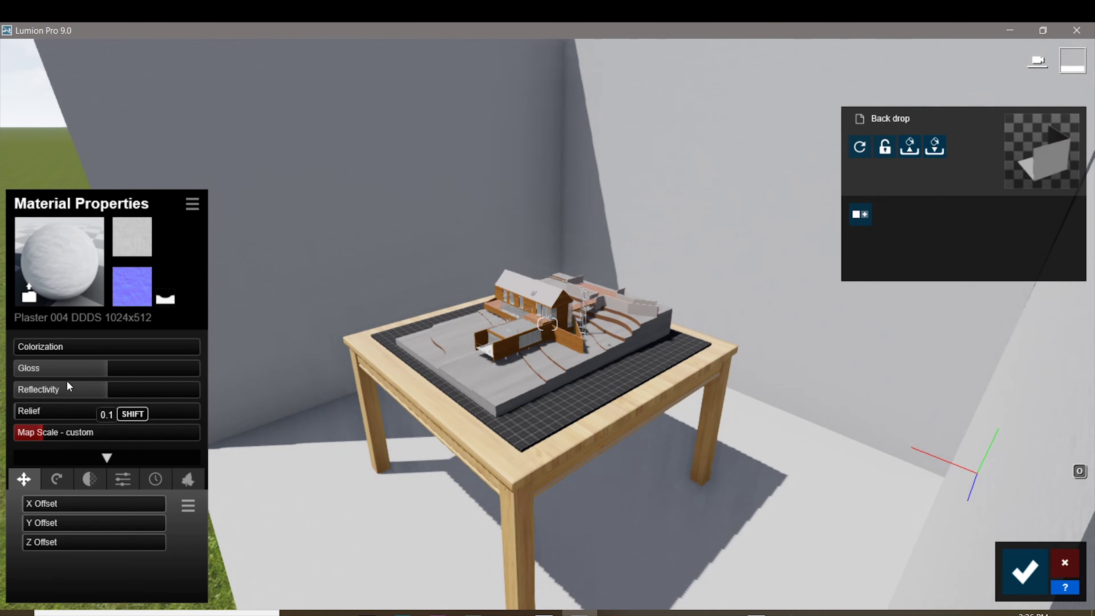
pyautogui.moveTo(36, 345); pyautogui.dragTo(150, 348)
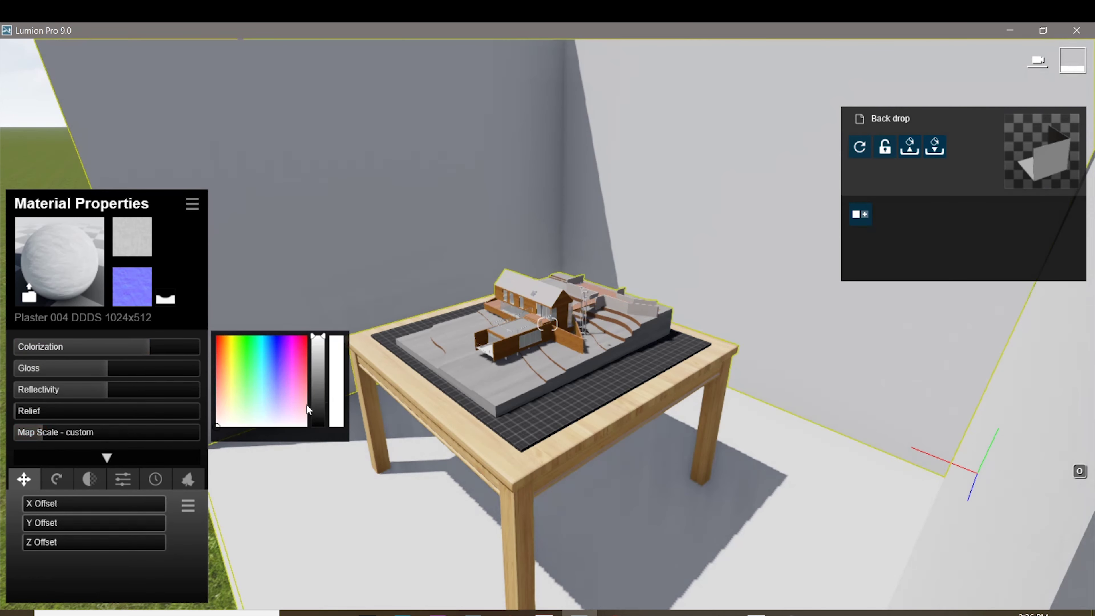
pyautogui.moveTo(318, 411); pyautogui.dragTo(317, 399)
pyautogui.moveTo(97, 368); pyautogui.dragTo(149, 367)
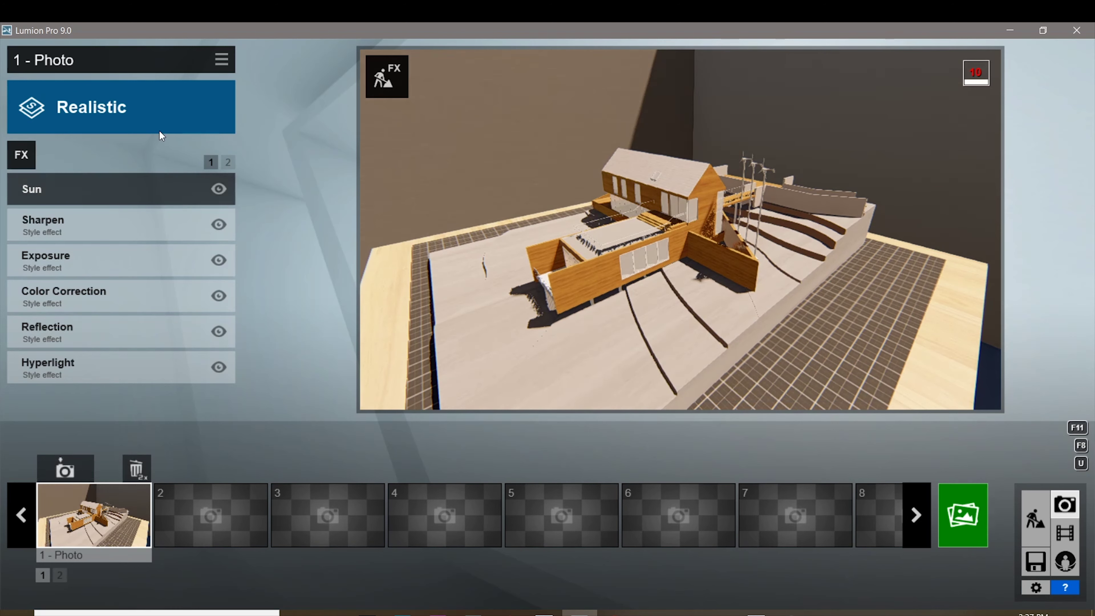
# Raise the sun height to 0.8, then load the Scale Model Effect.lme effects preset onto Photo 1
pyautogui.click(146, 190)
pyautogui.moveTo(199, 217); pyautogui.dragTo(216, 217)
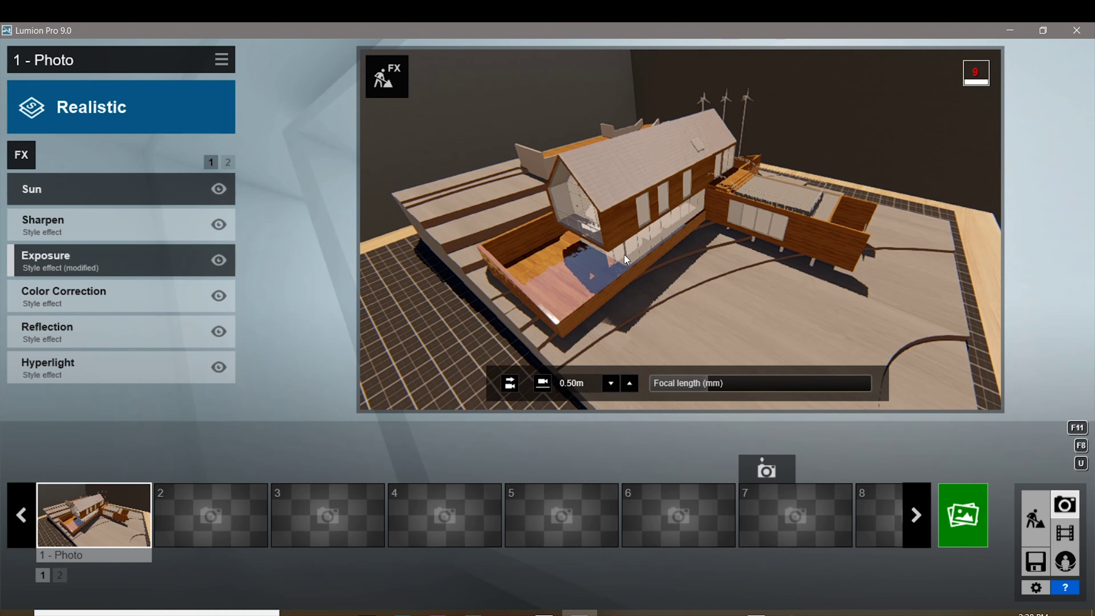
pyautogui.click(220, 60)
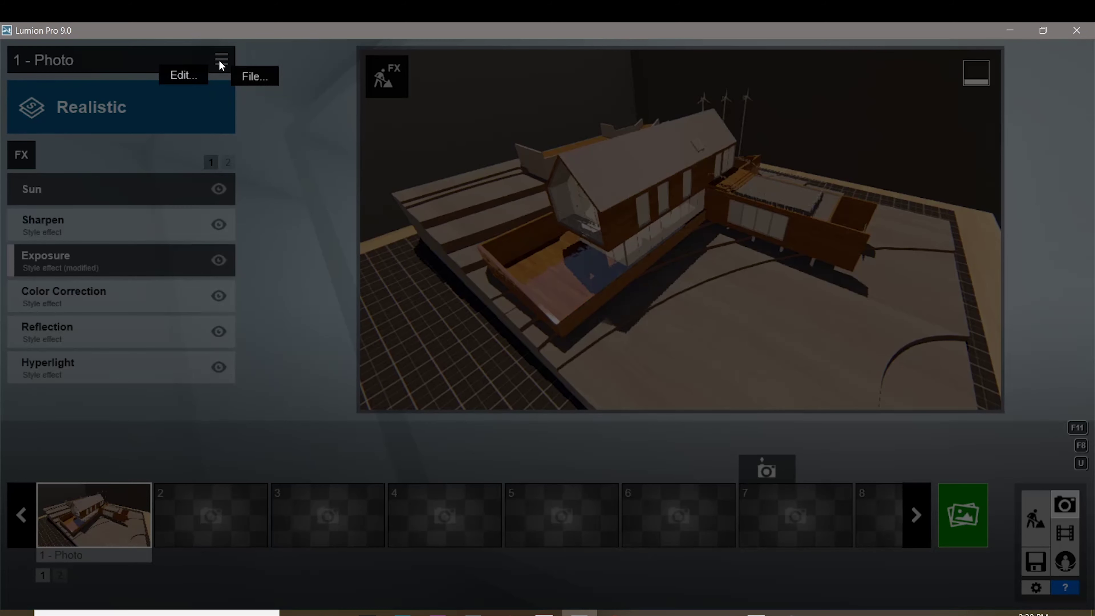
pyautogui.click(228, 60)
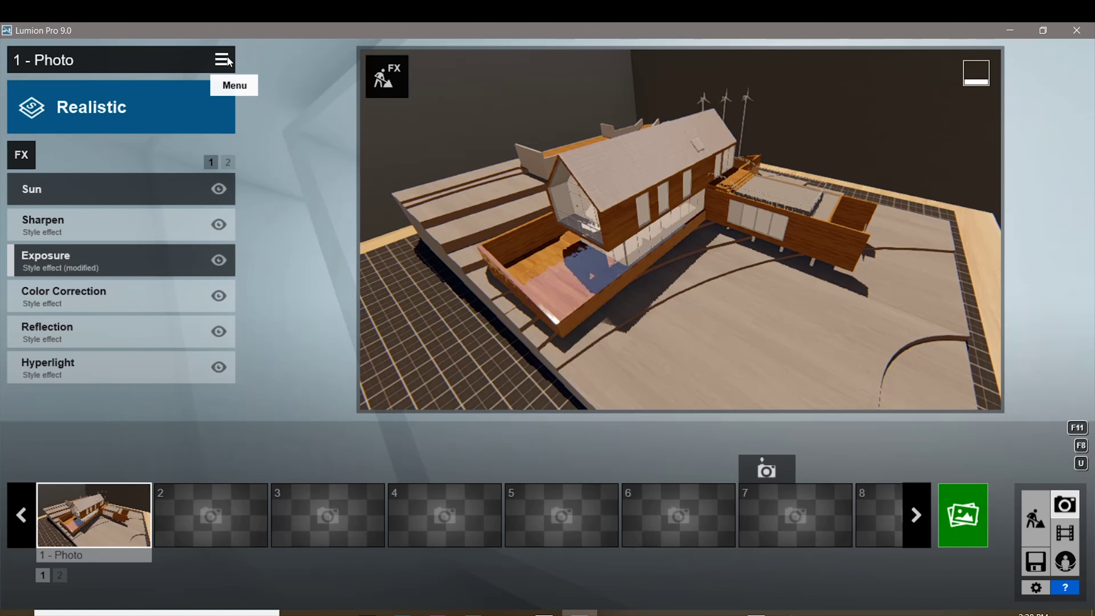
pyautogui.click(229, 61)
pyautogui.click(266, 72)
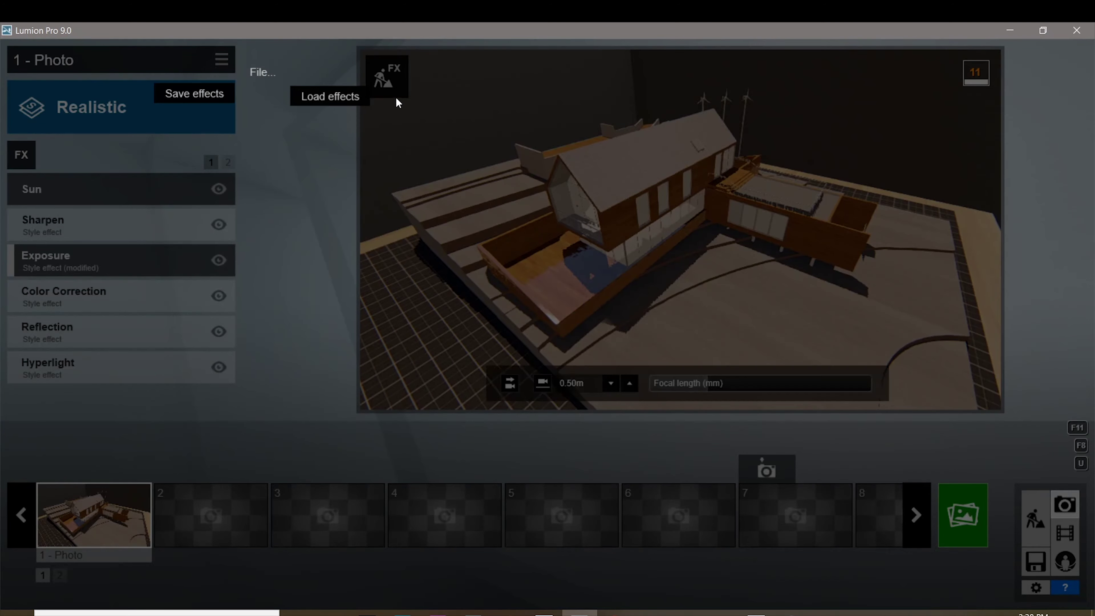
pyautogui.click(322, 94)
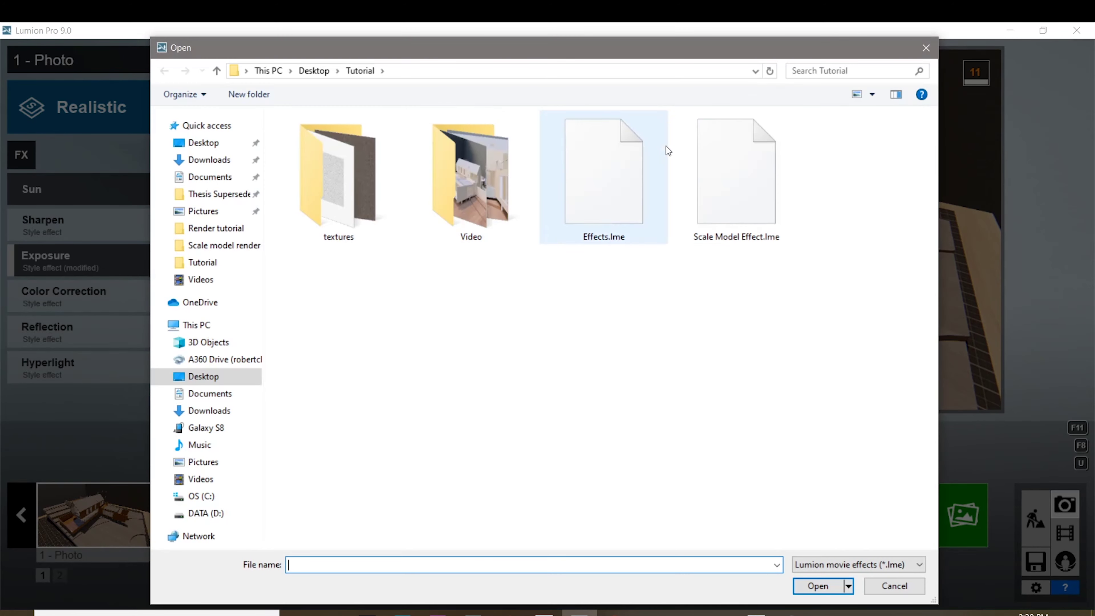
pyautogui.click(710, 176)
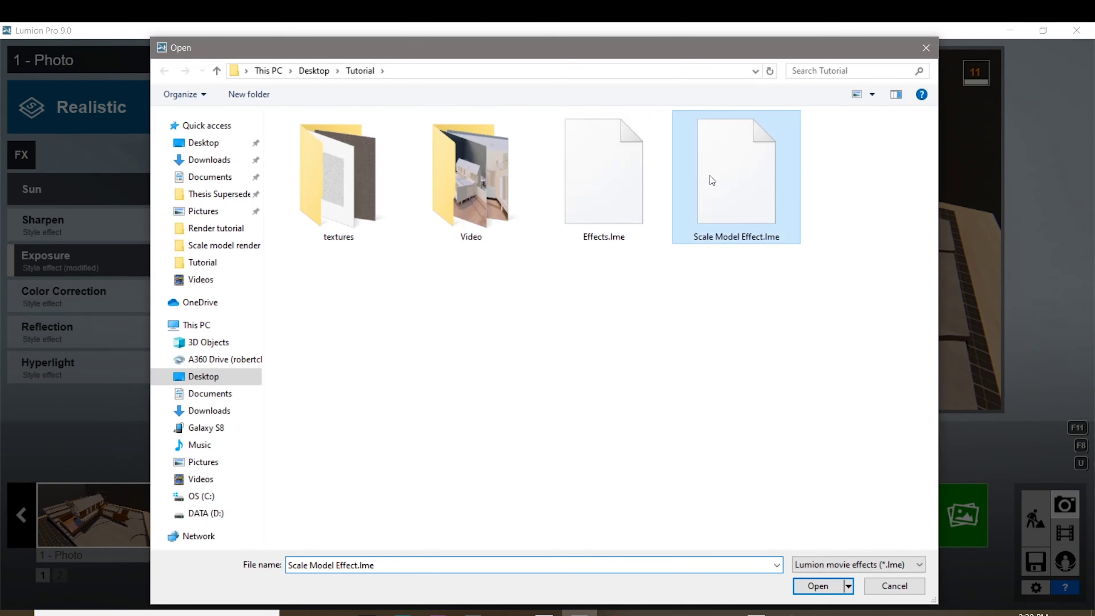
pyautogui.click(817, 587)
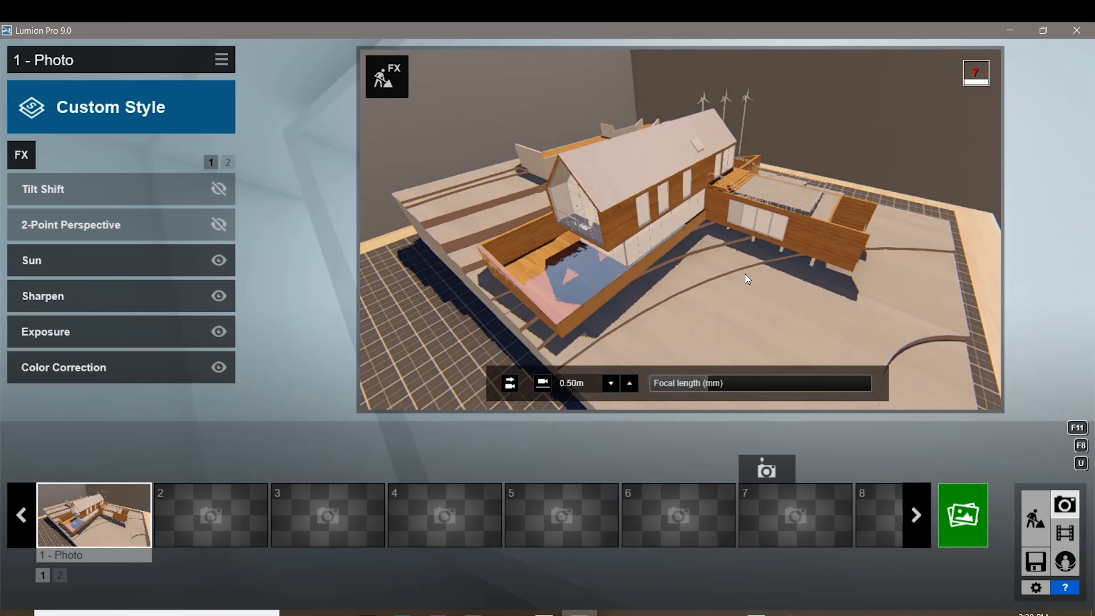
pyautogui.moveTo(255, 214)
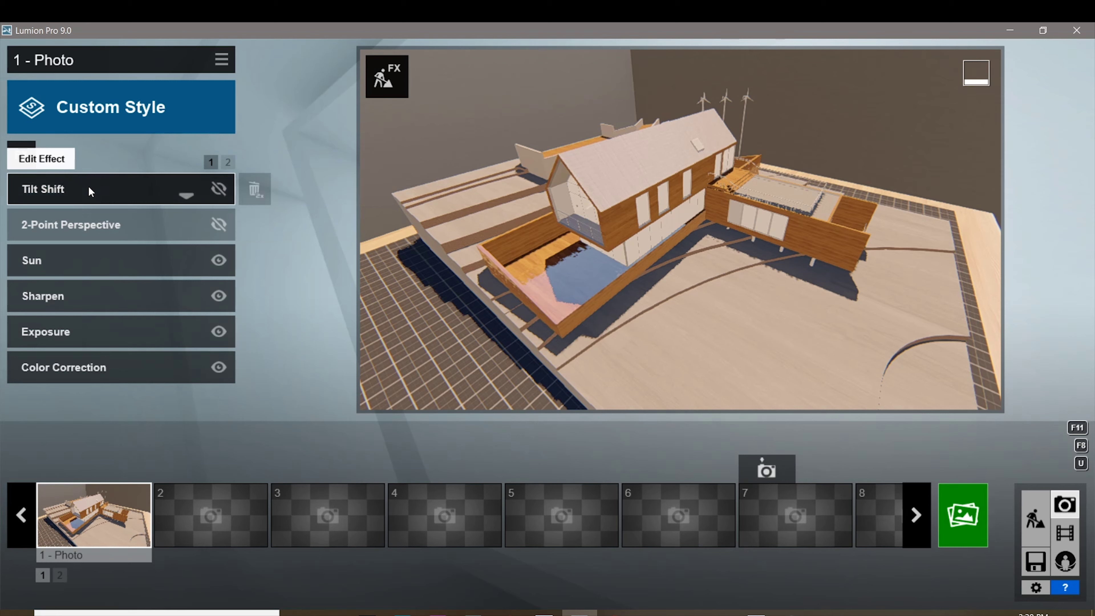
# Inspect the Sun, Sharpen, Exposure and Color Correction settings of the loaded Custom Style in turn
pyautogui.click(108, 261)
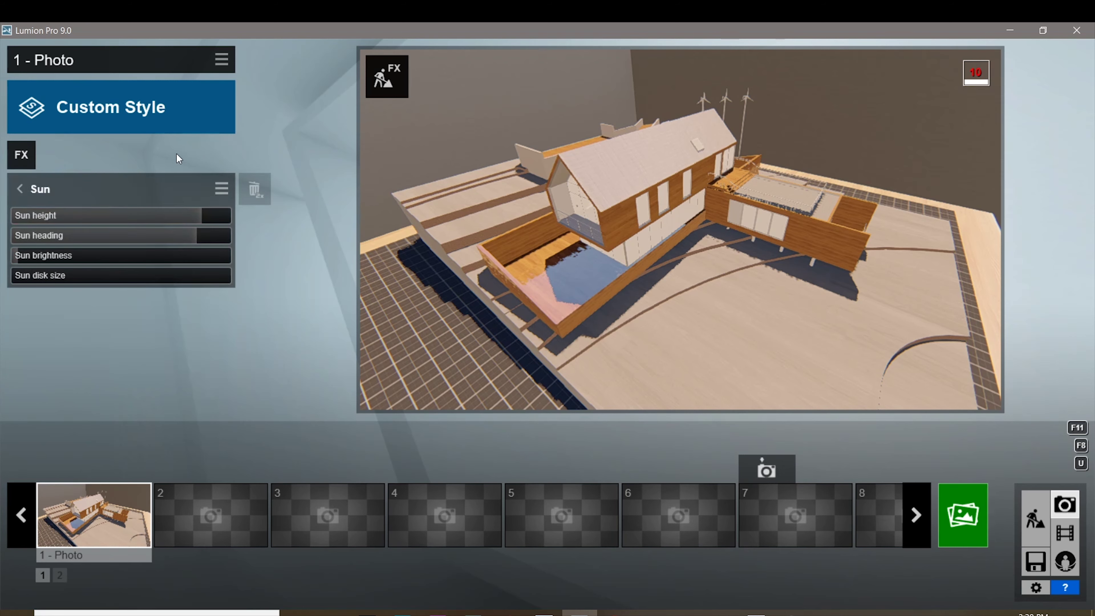
pyautogui.click(31, 188)
pyautogui.click(102, 257)
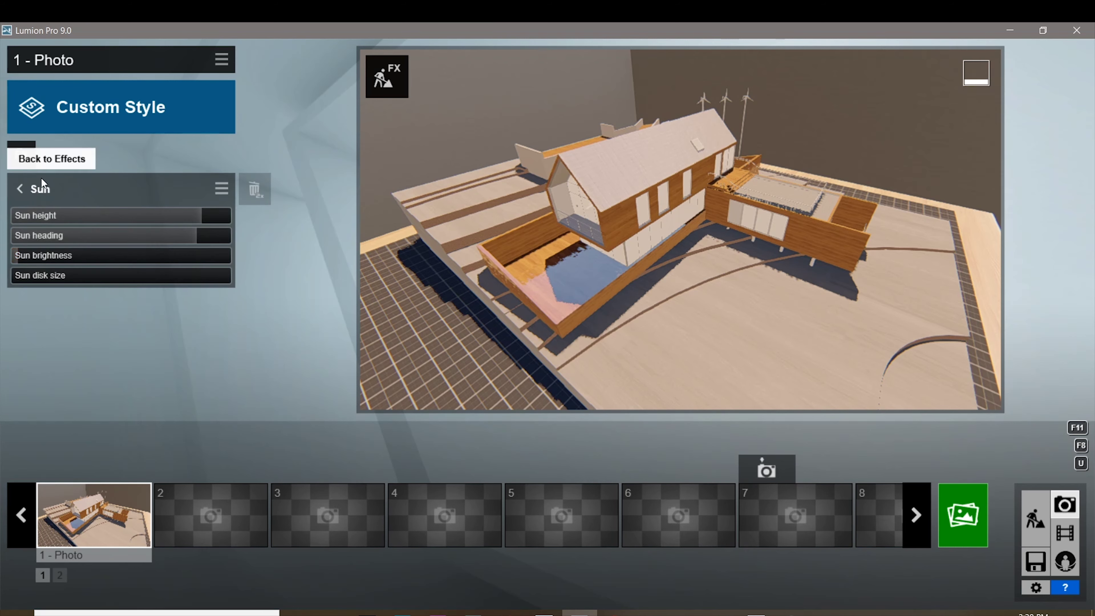
pyautogui.click(27, 197)
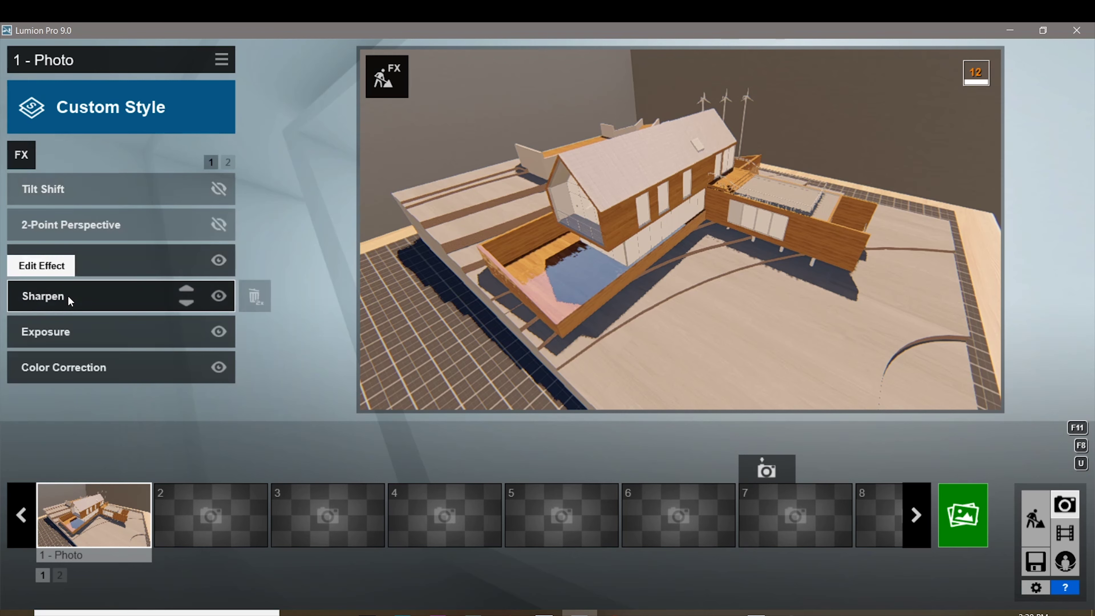
pyautogui.click(71, 301)
pyautogui.click(28, 191)
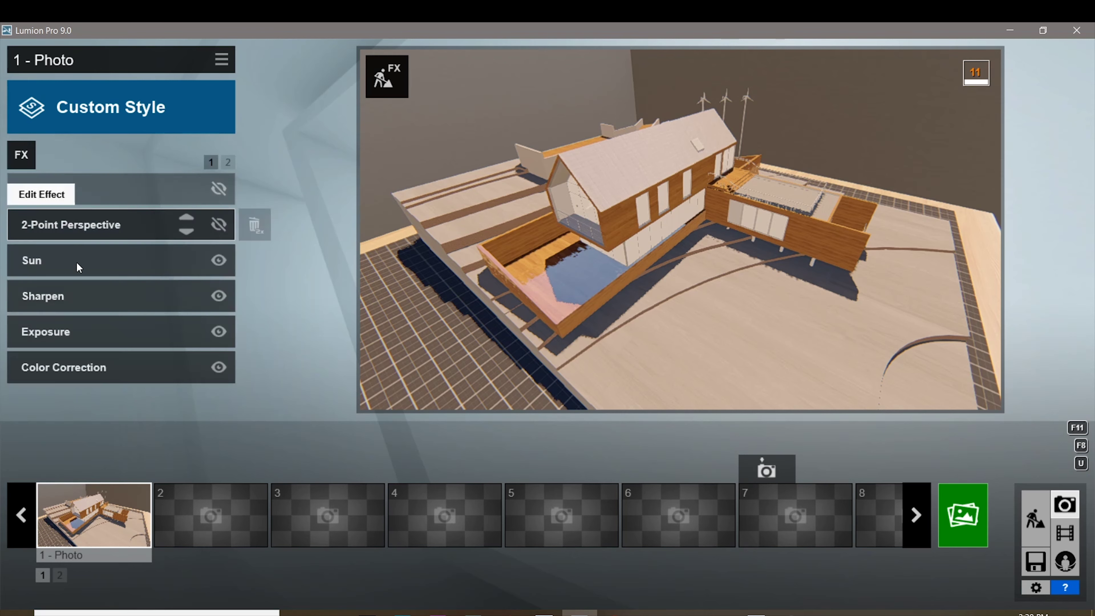
pyautogui.click(69, 334)
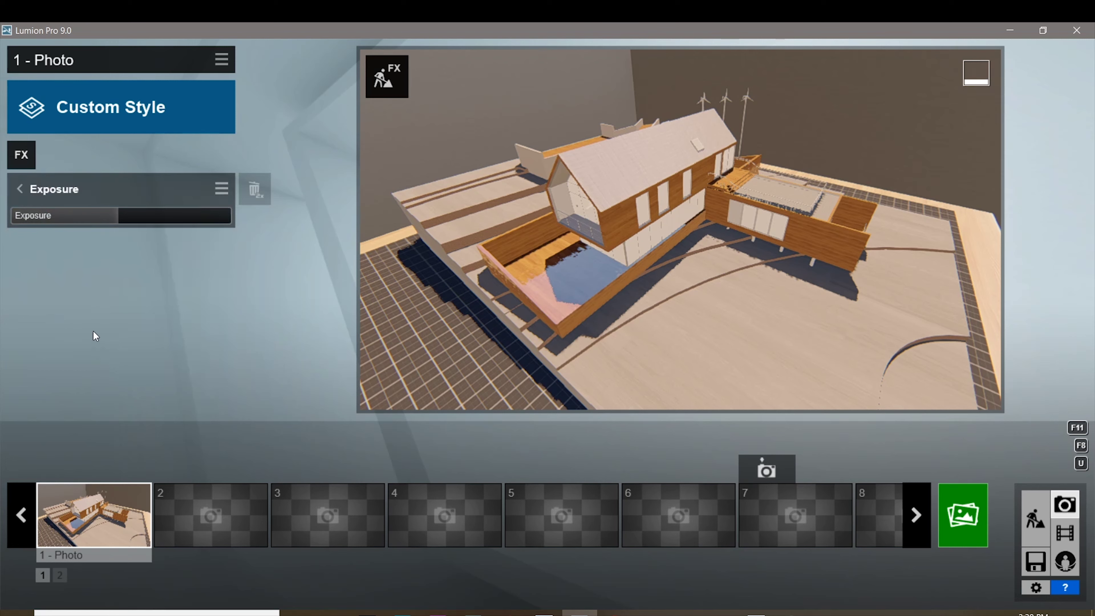
pyautogui.click(24, 191)
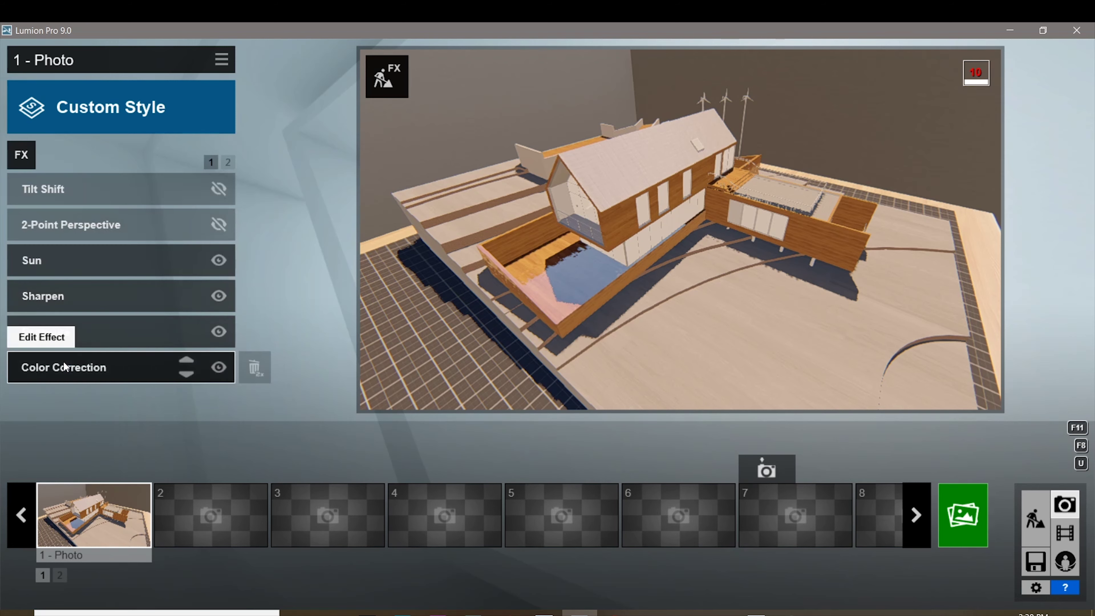
pyautogui.click(63, 363)
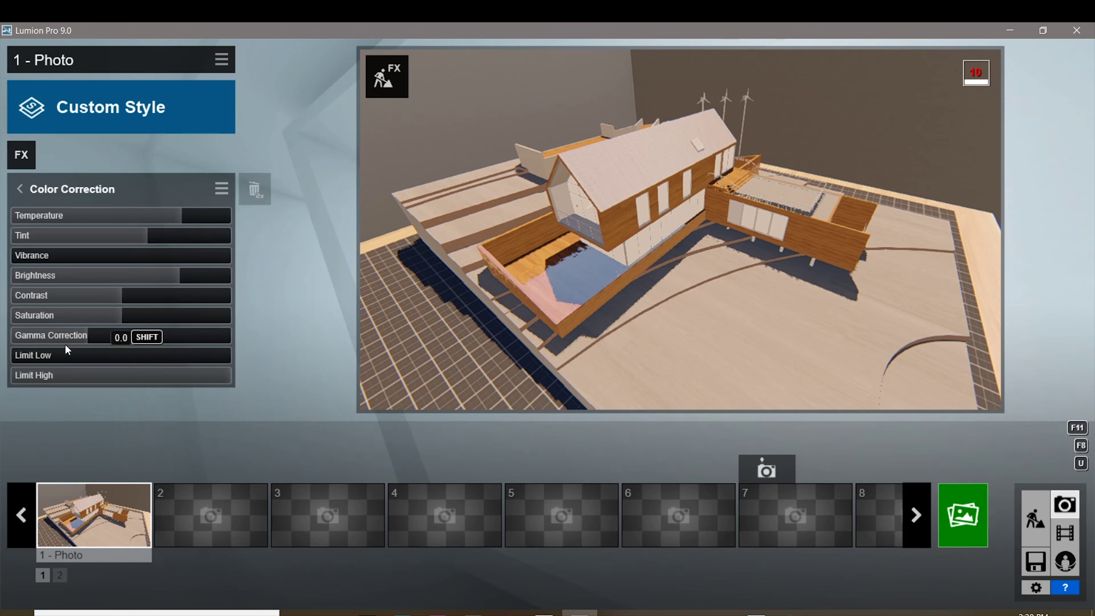
pyautogui.click(22, 183)
# Check the Reflection, Hyperlight and Sky Light 2 effects on the second FX page
pyautogui.click(227, 163)
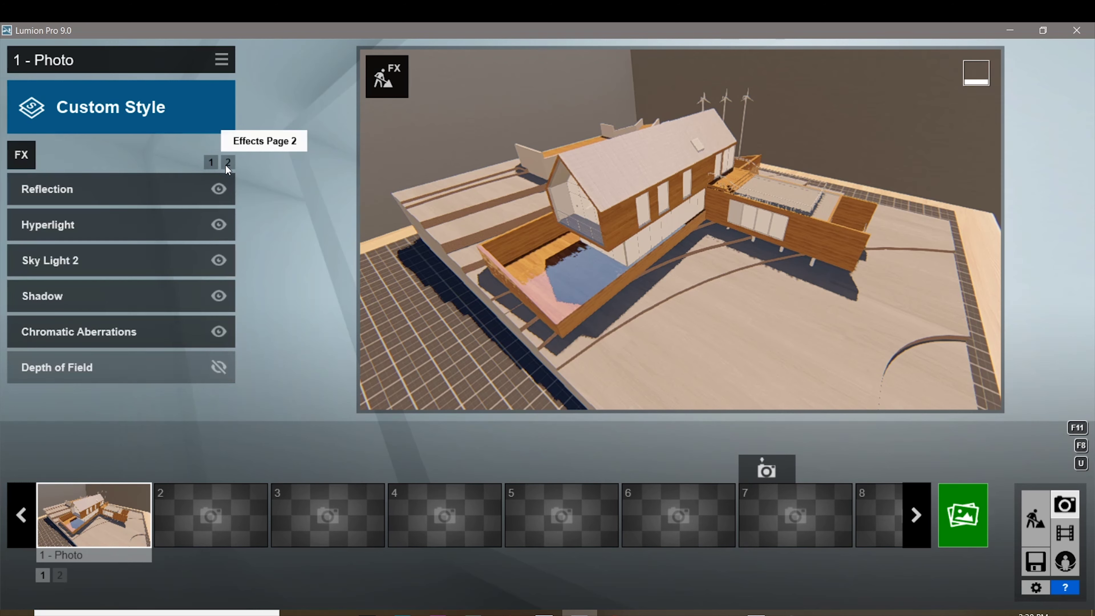
pyautogui.click(95, 185)
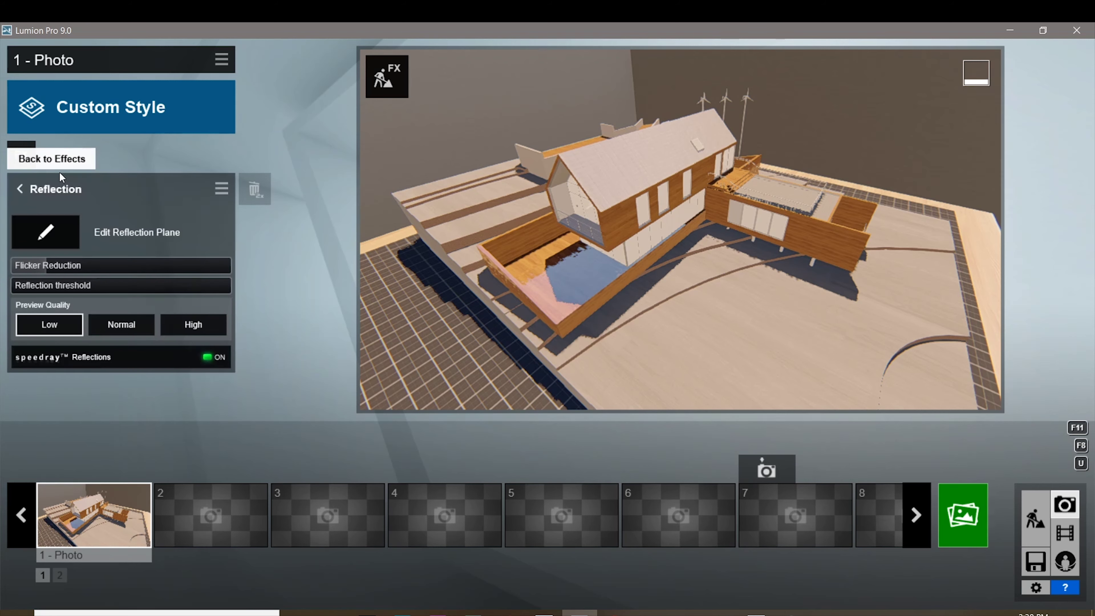
pyautogui.click(29, 191)
pyautogui.click(60, 226)
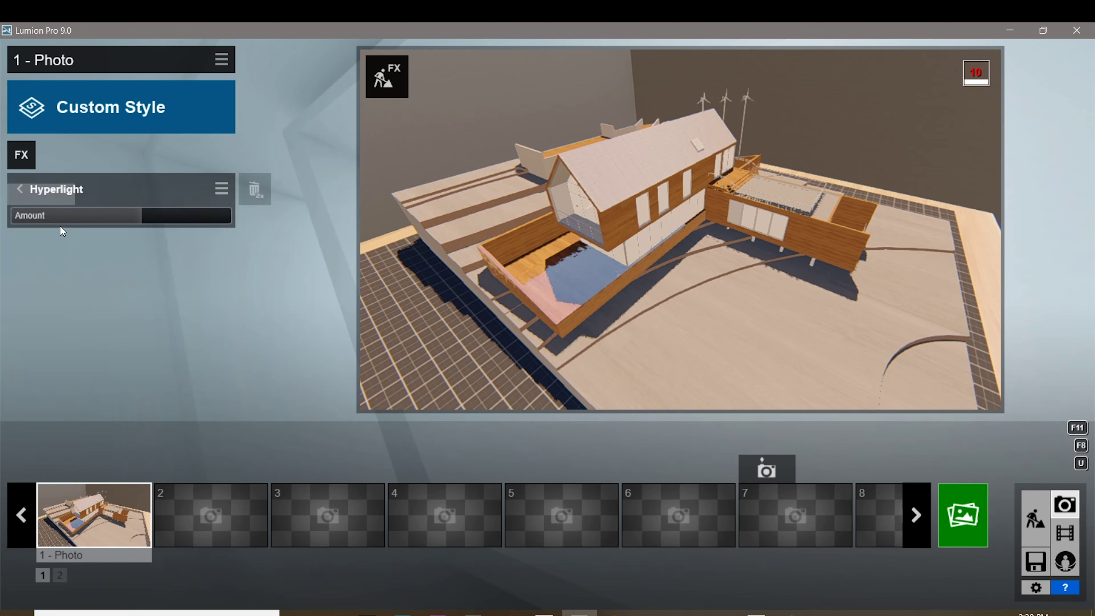
pyautogui.click(32, 191)
pyautogui.click(69, 264)
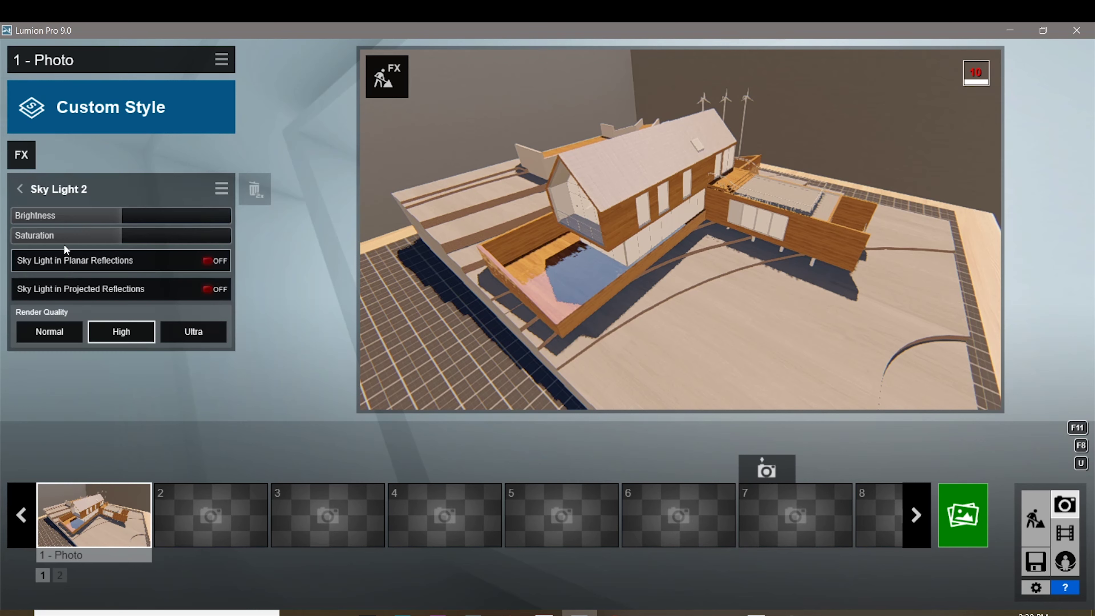
pyautogui.click(20, 190)
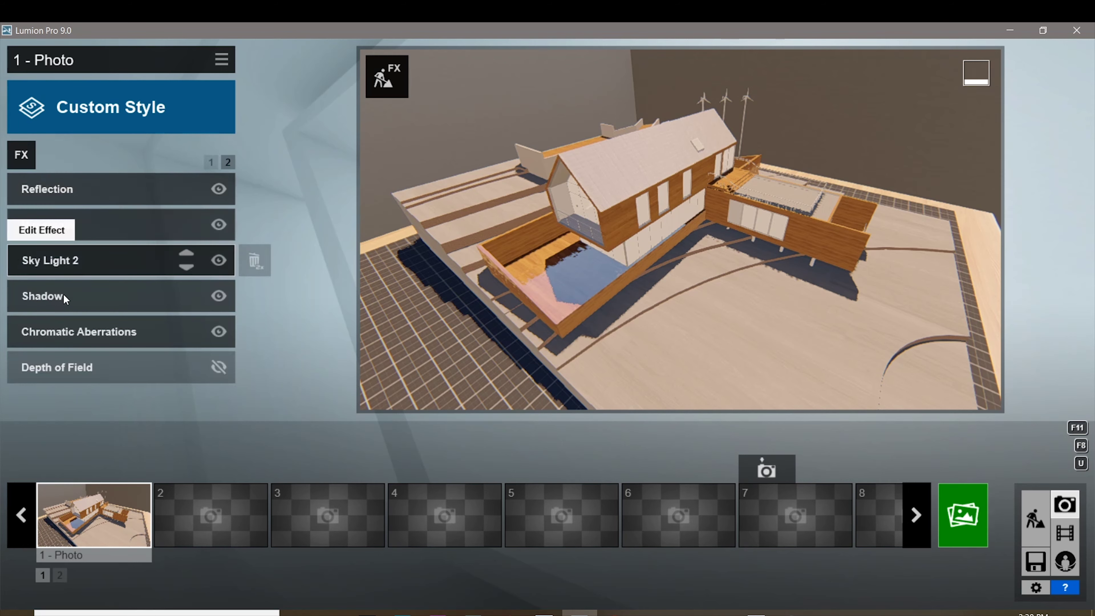
# Turn on sky light in both planar and projected reflections, then view Chromatic Aberrations settings
pyautogui.click(74, 259)
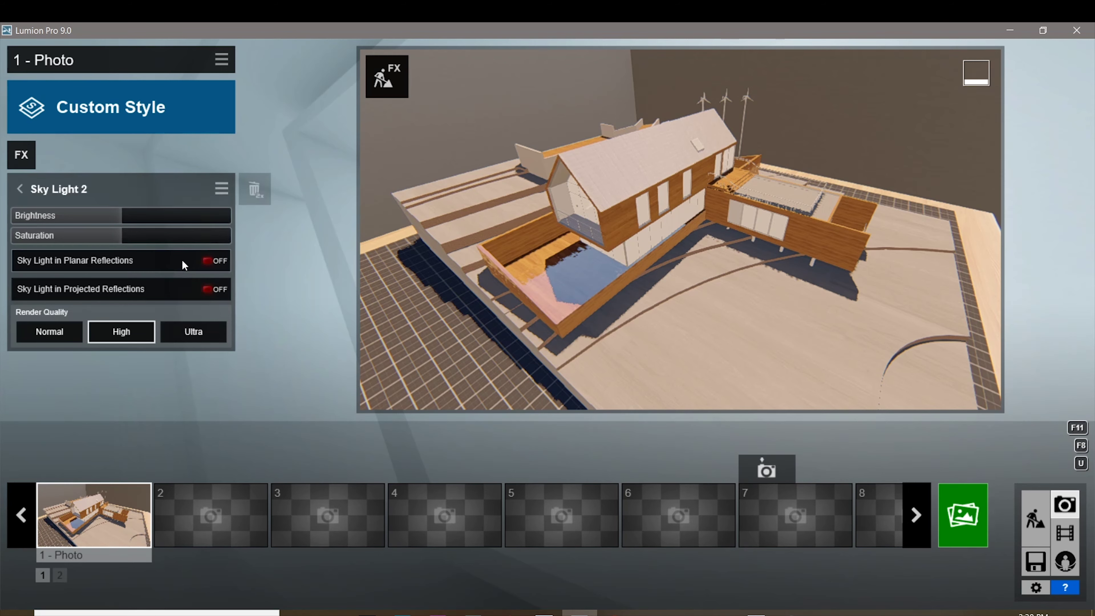
pyautogui.click(207, 260)
pyautogui.click(208, 287)
pyautogui.click(21, 190)
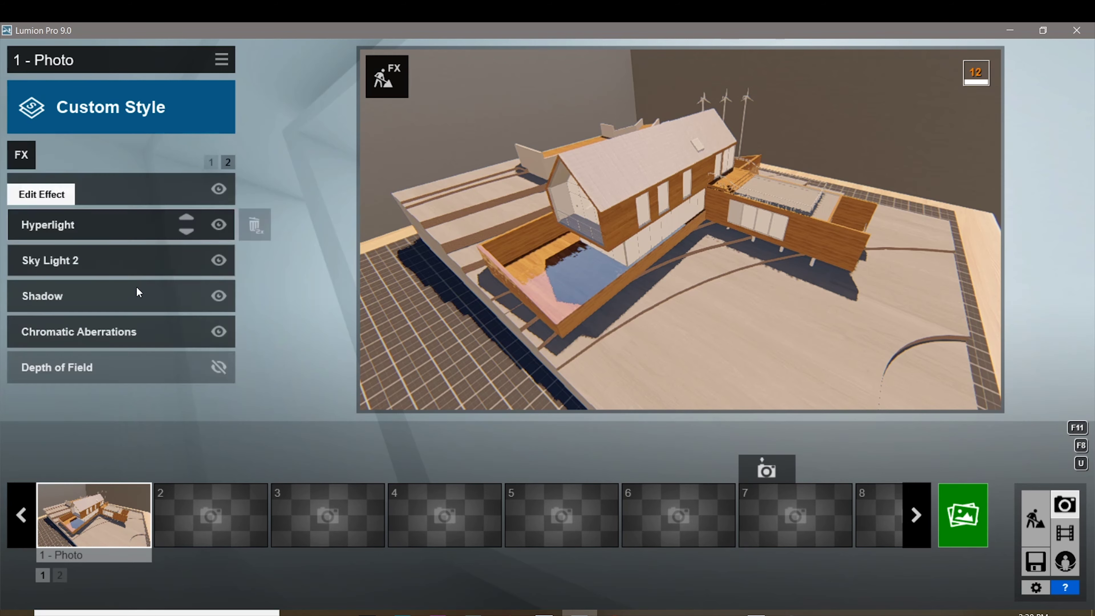
pyautogui.click(106, 252)
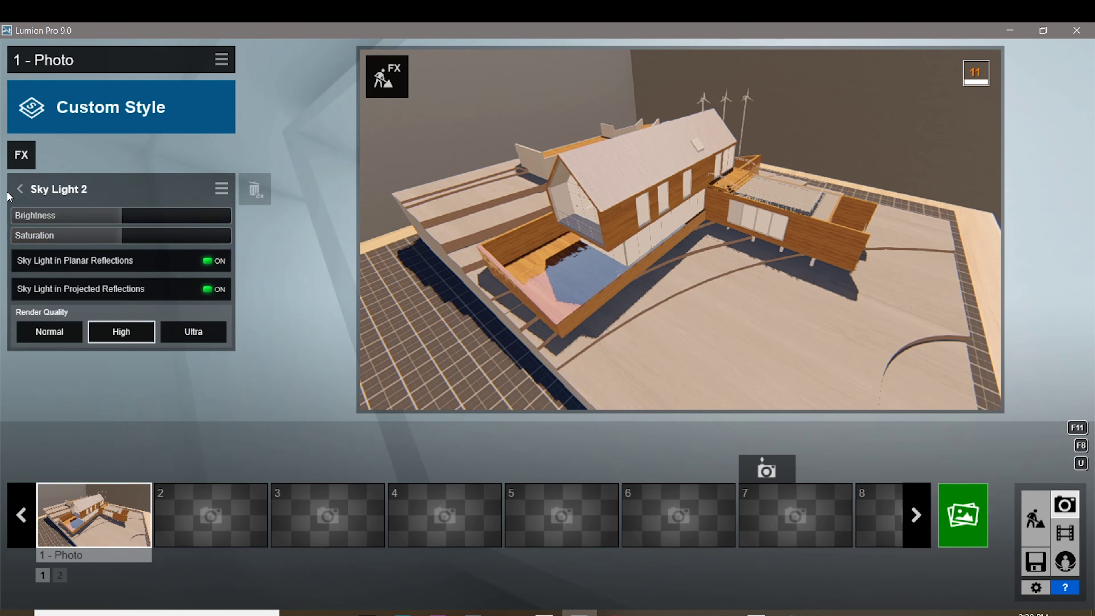
pyautogui.click(21, 190)
pyautogui.click(96, 333)
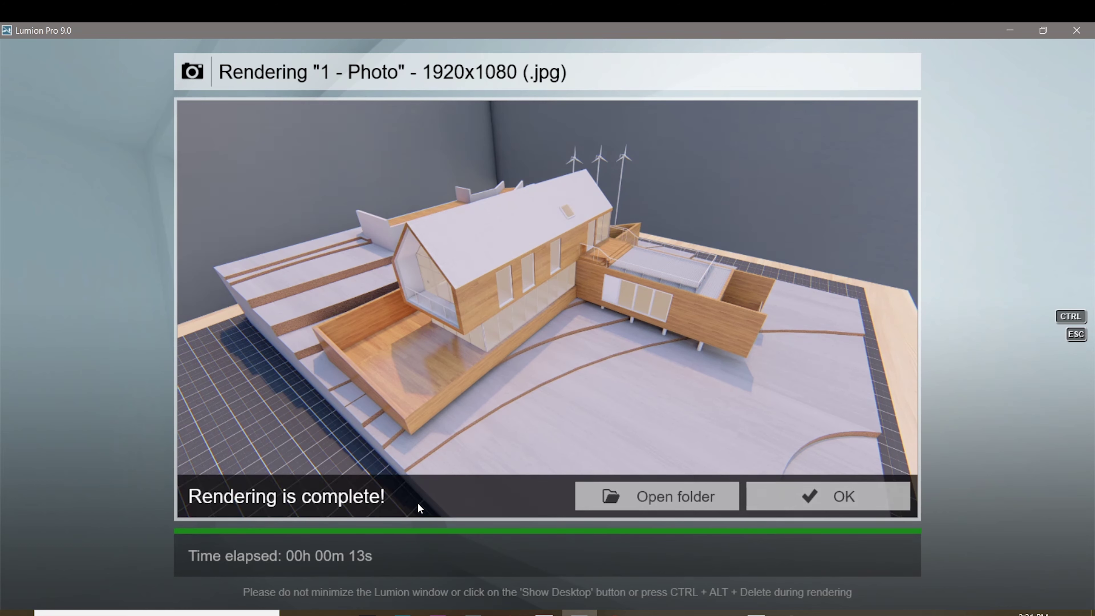
# Dismiss the render-complete notice and frame the house model in the build scene
pyautogui.click(819, 494)
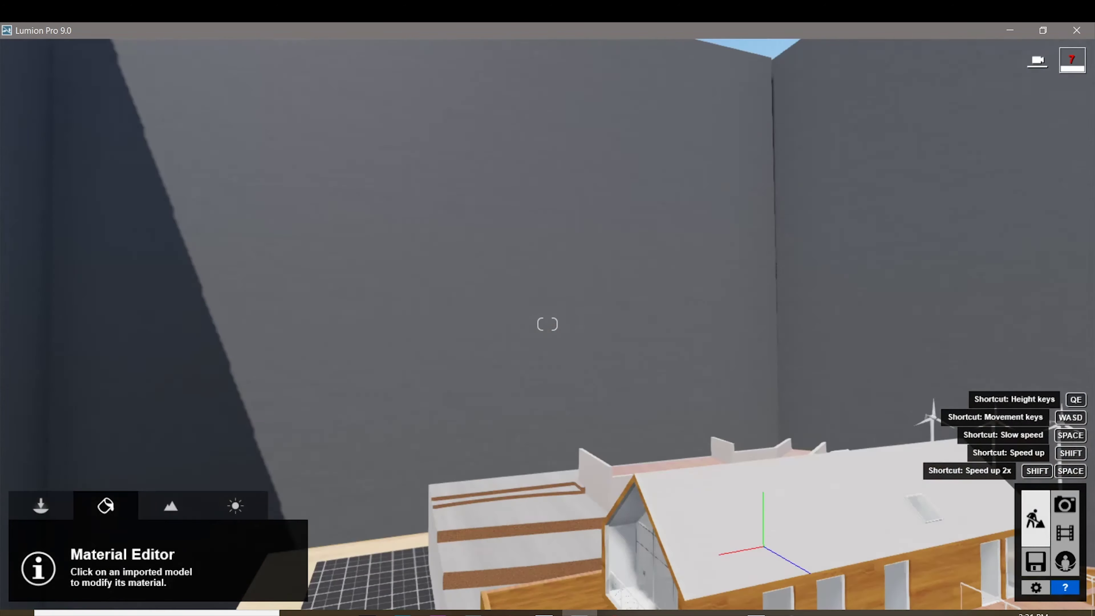
pyautogui.moveTo(548, 323); pyautogui.dragTo(617, 406, button='right')
pyautogui.moveTo(586, 43); pyautogui.dragTo(701, 122, button='right')
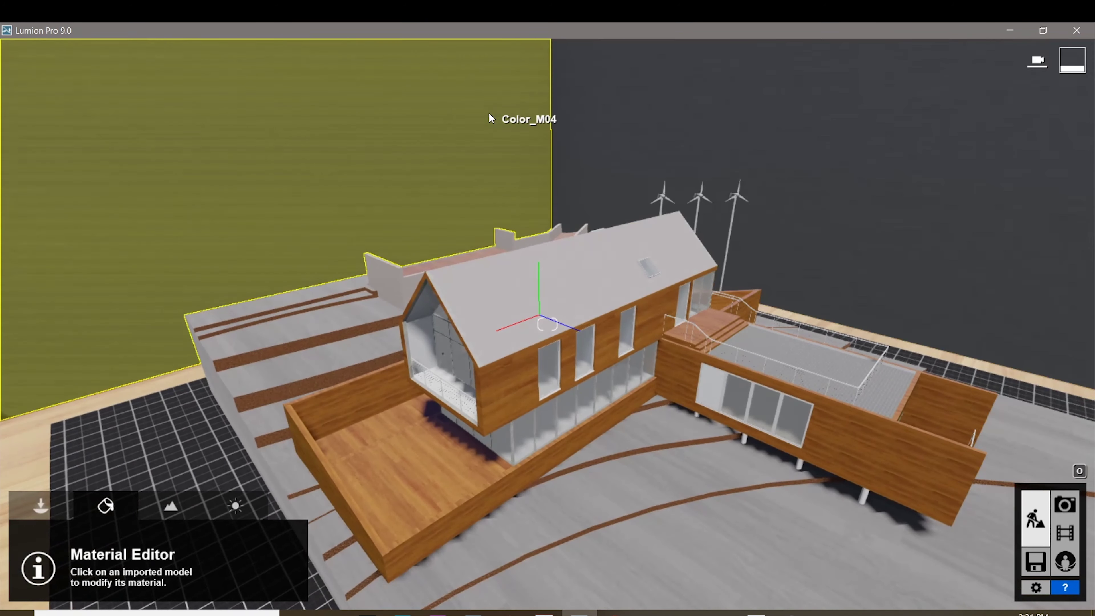
# Tint the house's Polii Wood Flooring pale orange via Colorization, then return to Photo mode
pyautogui.click(491, 119)
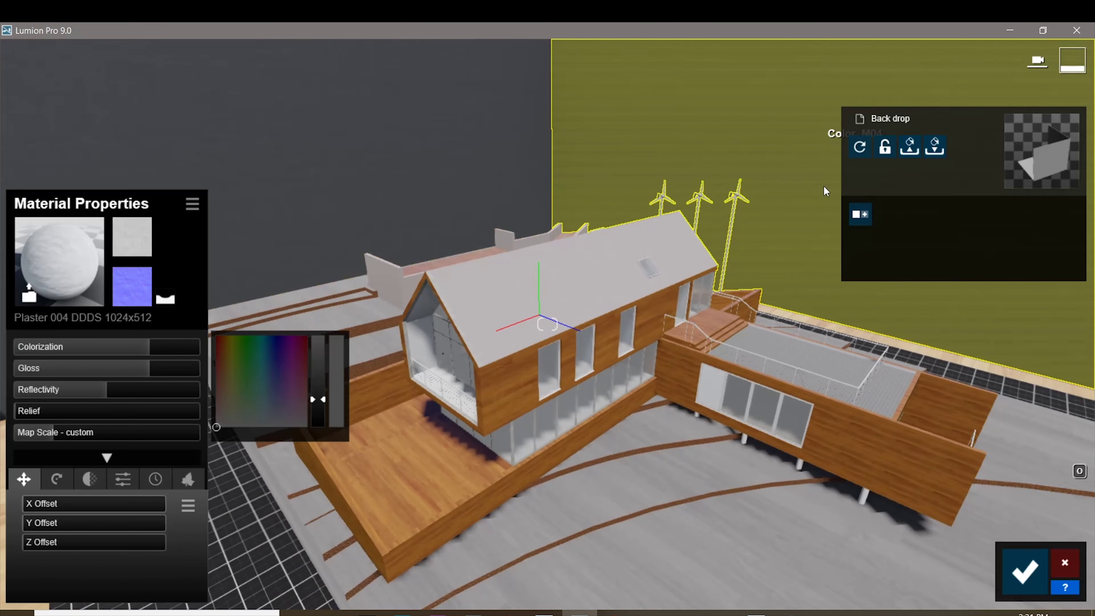
pyautogui.click(1017, 563)
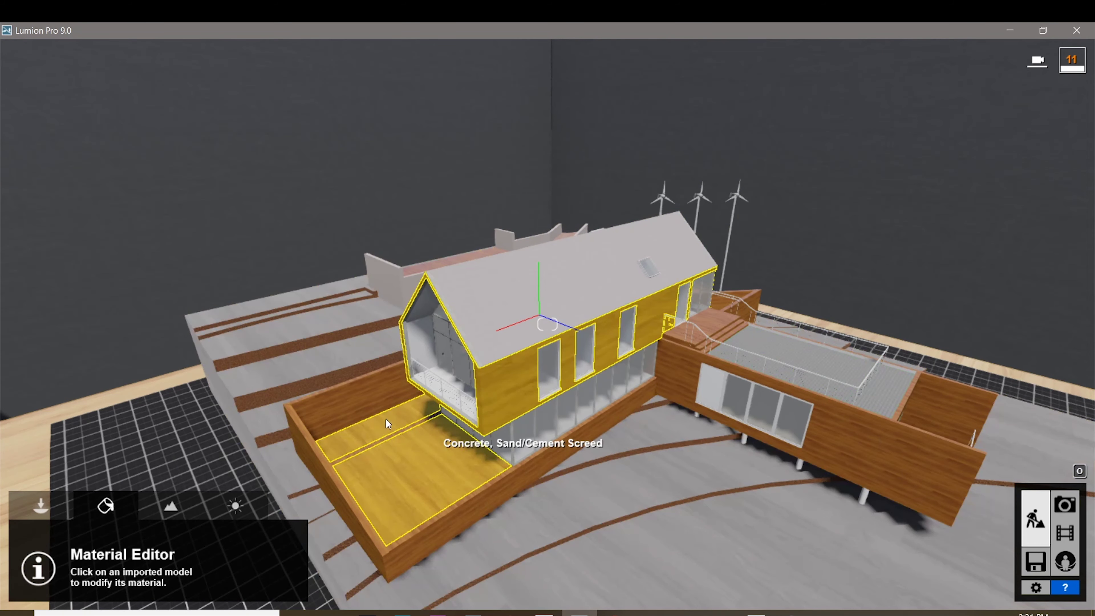
pyautogui.click(371, 384)
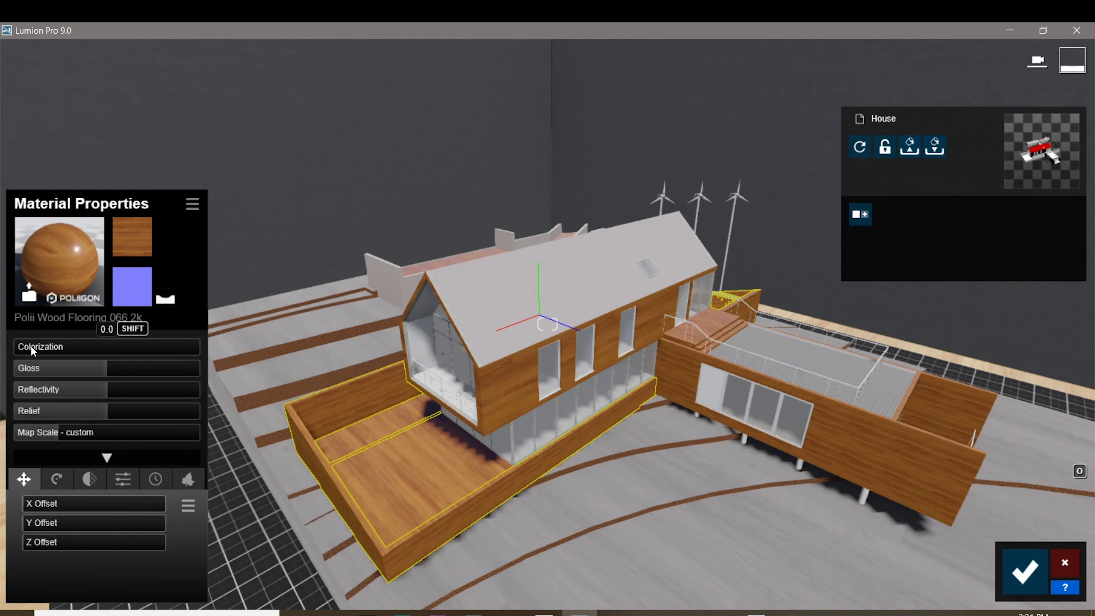
pyautogui.moveTo(30, 345); pyautogui.dragTo(103, 351)
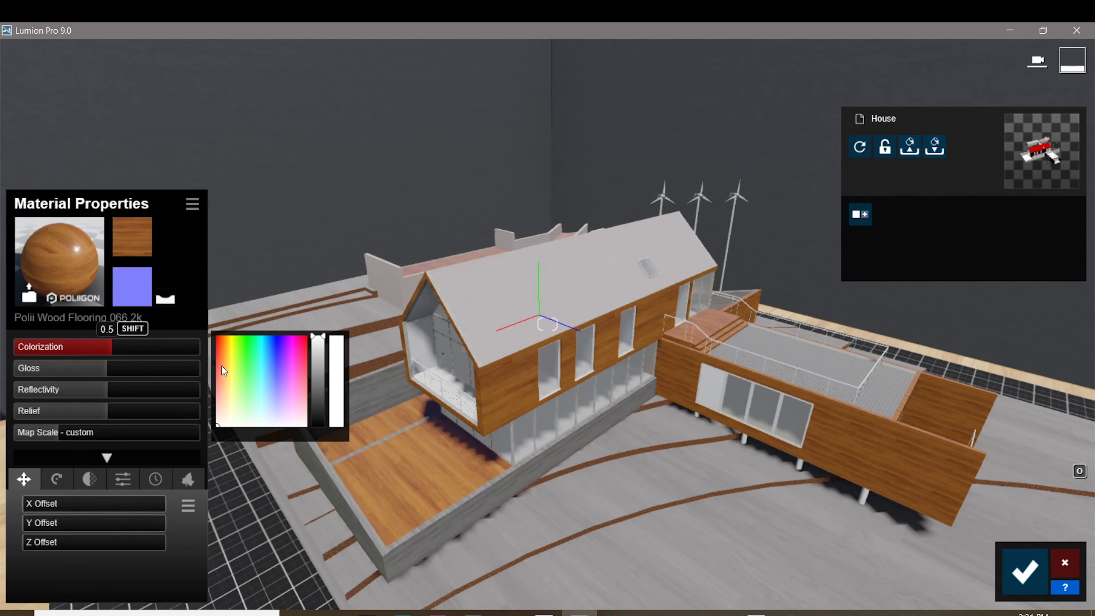
pyautogui.moveTo(243, 363)
pyautogui.mouseDown()
pyautogui.moveTo(280, 371)
pyautogui.moveTo(221, 357)
pyautogui.moveTo(254, 388)
pyautogui.moveTo(293, 392)
pyautogui.moveTo(224, 374)
pyautogui.mouseUp()
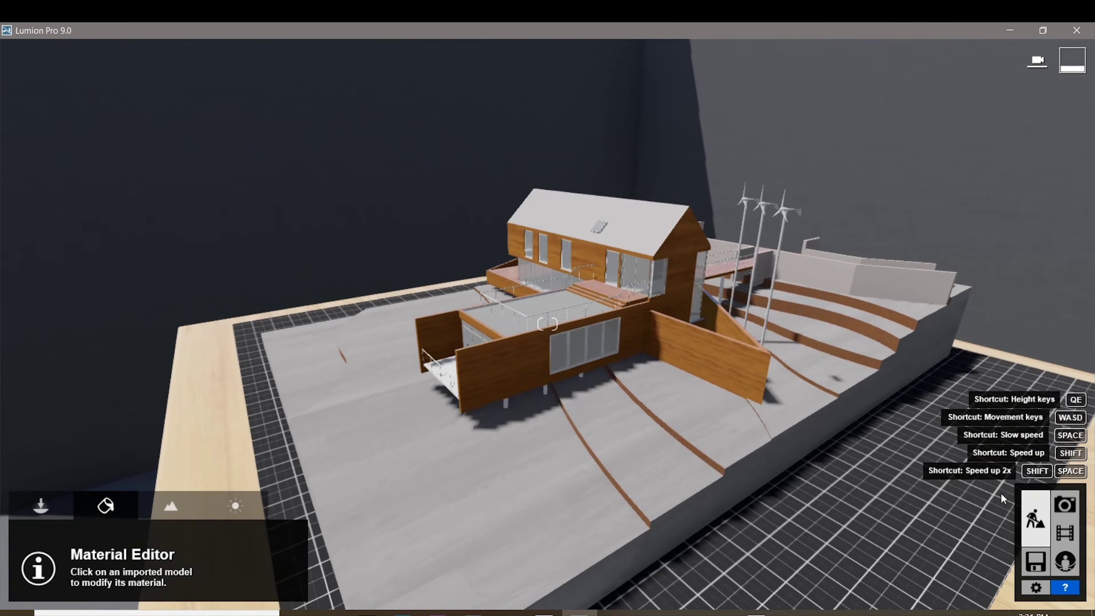
pyautogui.click(1071, 505)
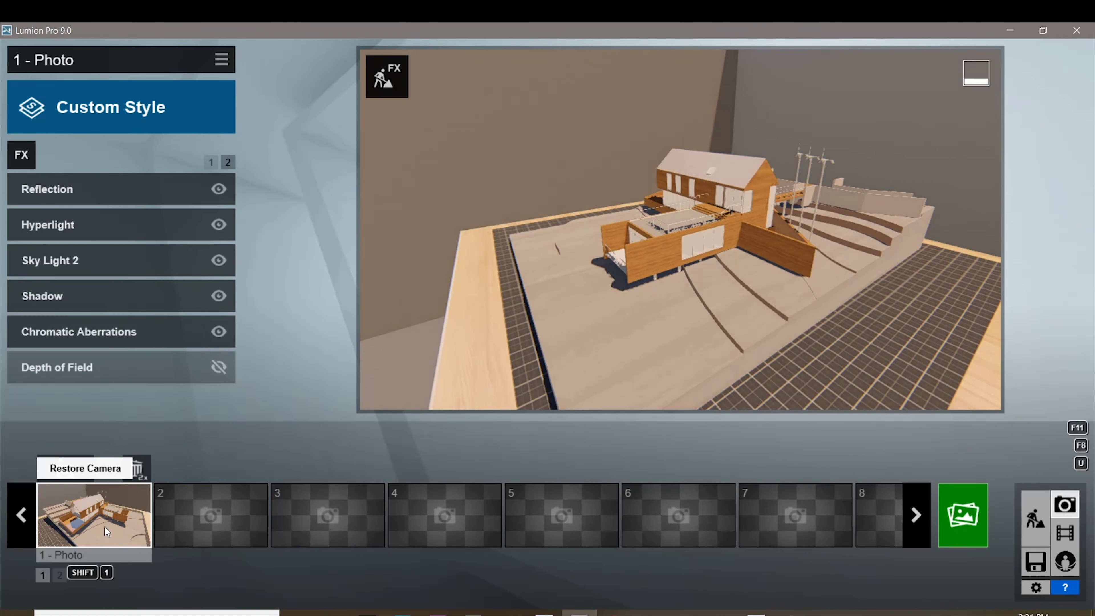
# Restore Photo 1's camera and render it at Desktop 1920x1080 with a material ID map
pyautogui.click(104, 524)
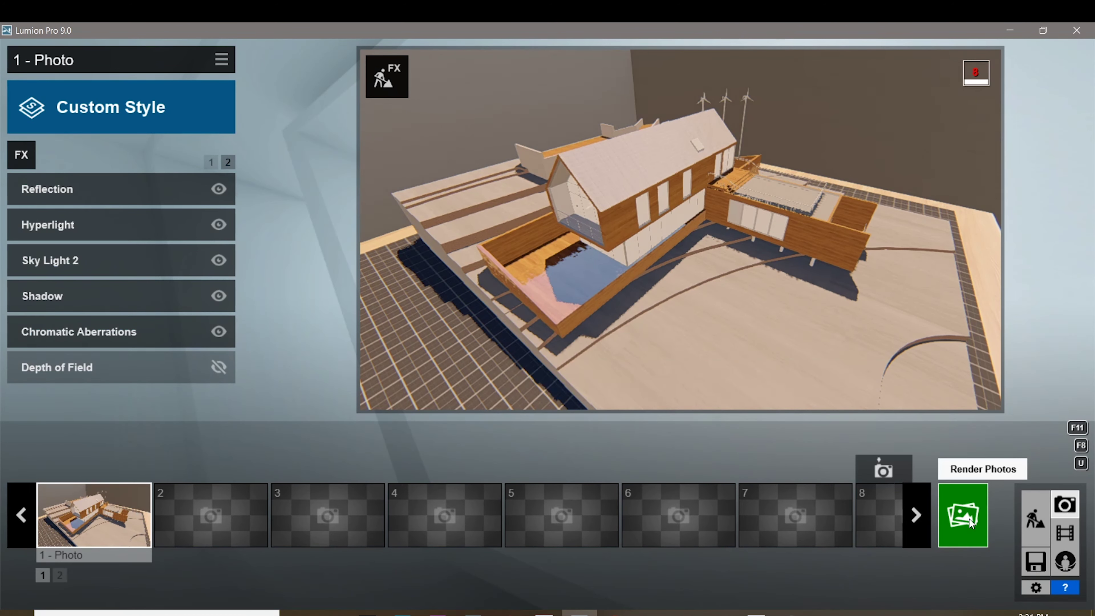
pyautogui.click(962, 496)
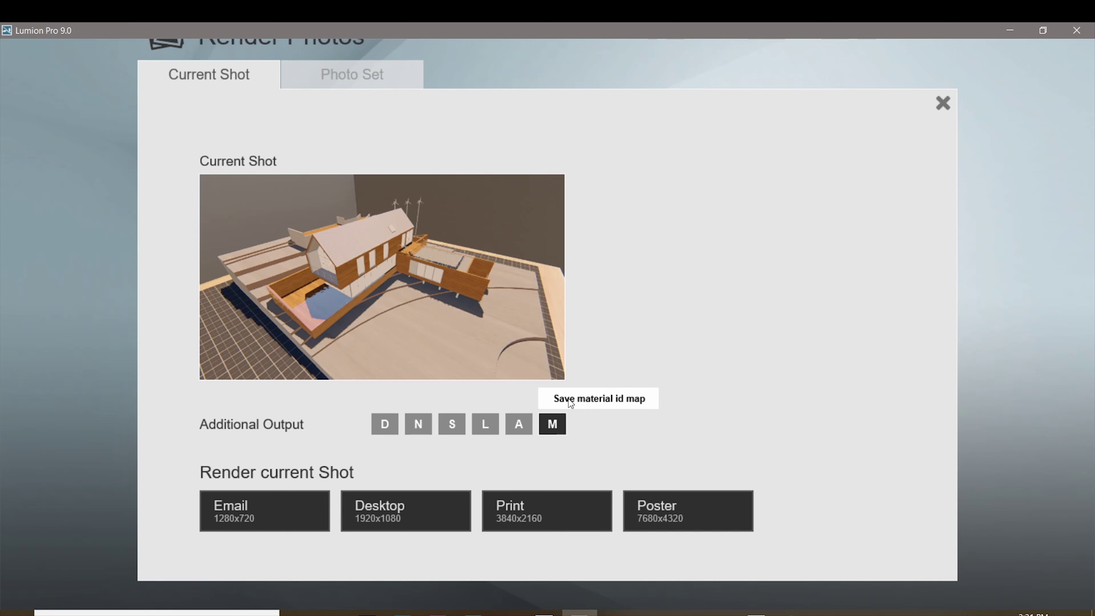
pyautogui.click(556, 423)
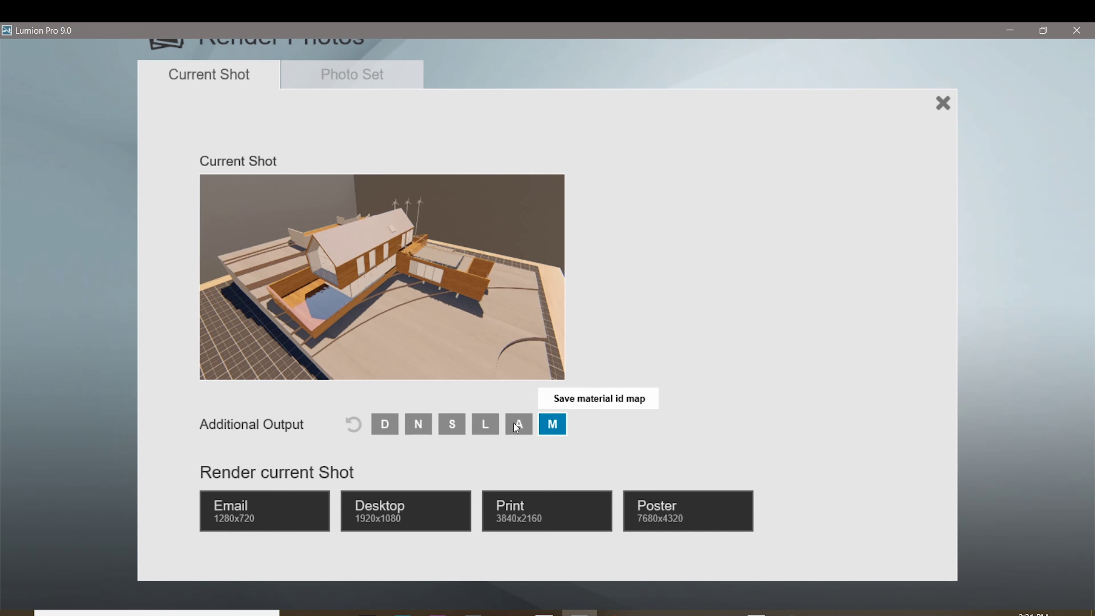
pyautogui.click(485, 425)
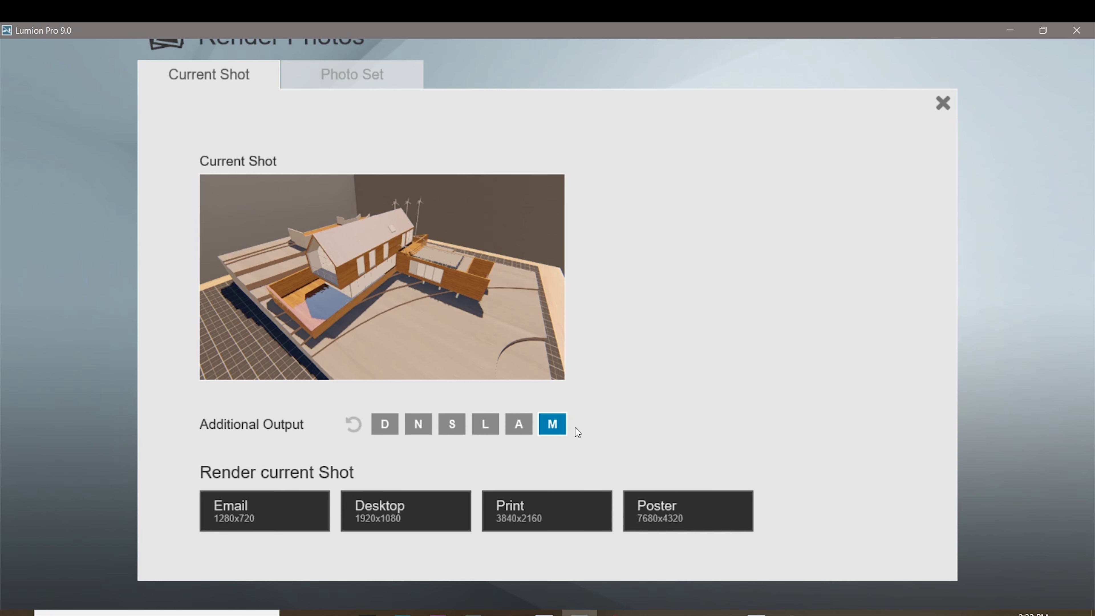
pyautogui.click(432, 512)
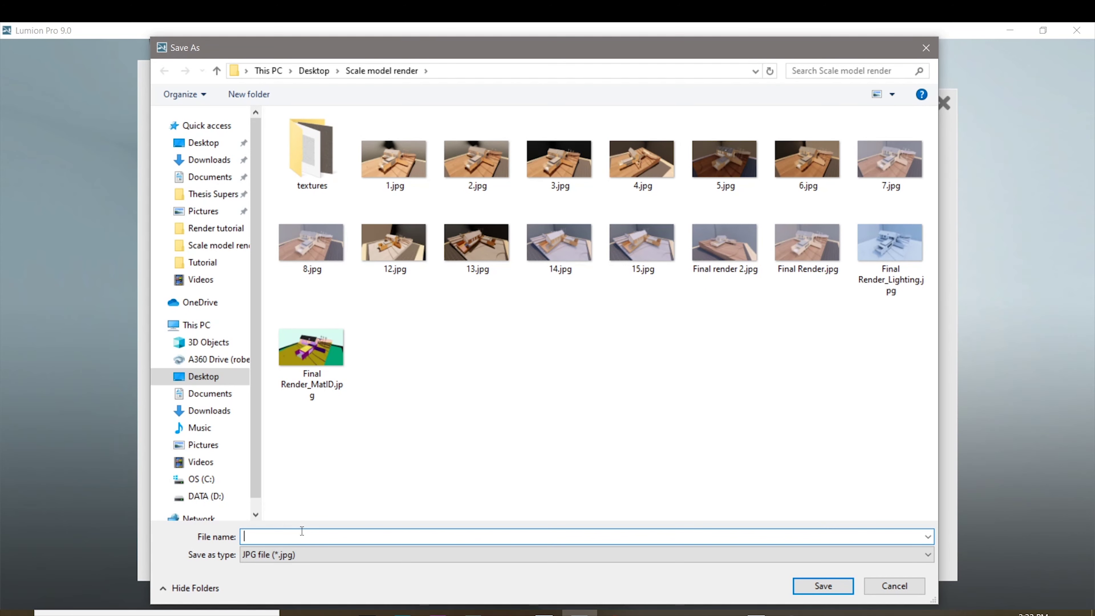
# Save the render as 16, let it finish, and switch to Photoshop showing 16.jpg
pyautogui.write('16')
pyautogui.press('Return')
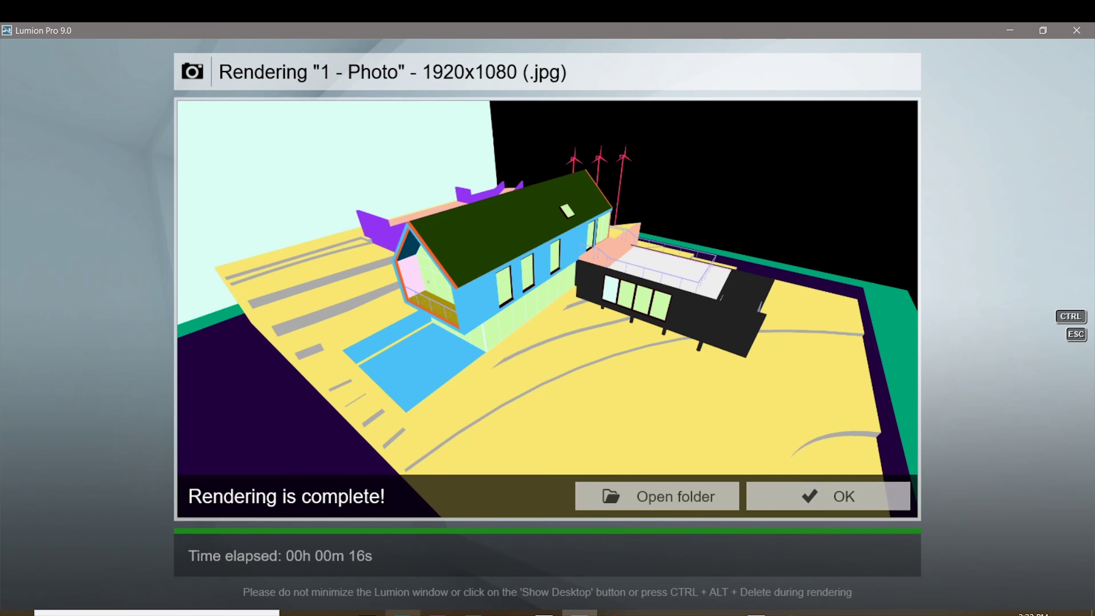
pyautogui.moveTo(403, 611)
pyautogui.click(403, 561)
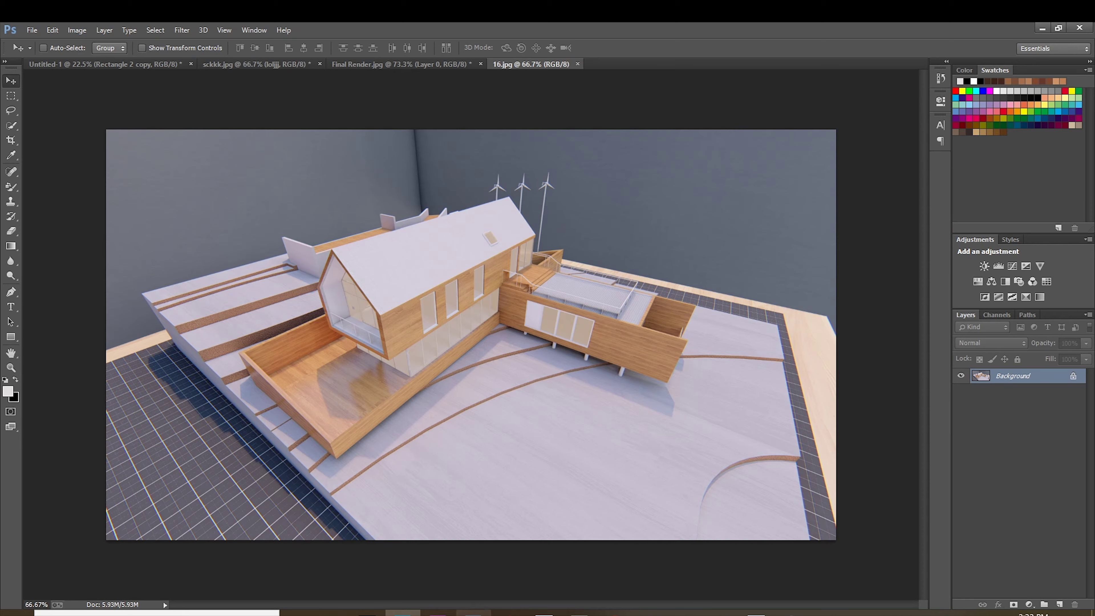
# Place the 16_MatID.jpg map as a layer over the 16.jpg render
pyautogui.click(650, 612)
pyautogui.moveTo(326, 286); pyautogui.dragTo(421, 331)
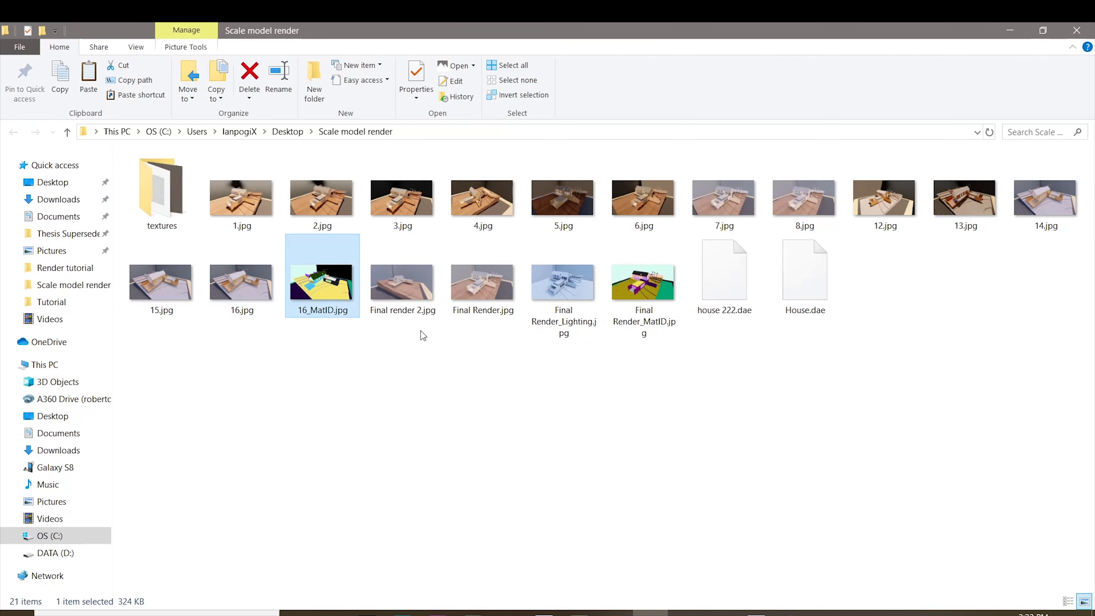
pyautogui.click(403, 613)
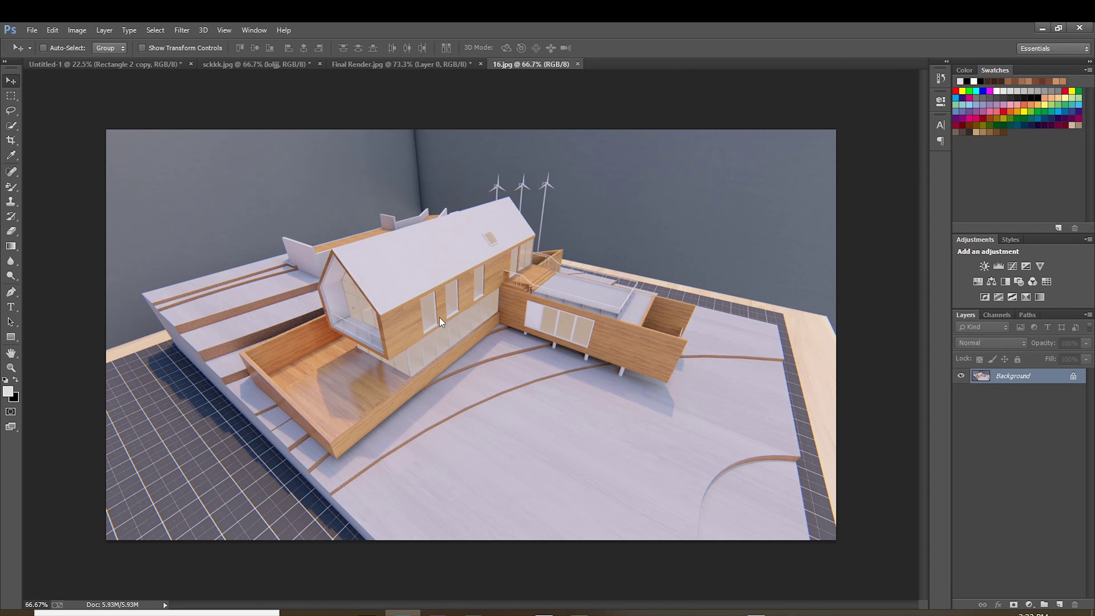
pyautogui.moveTo(440, 318); pyautogui.dragTo(440, 319)
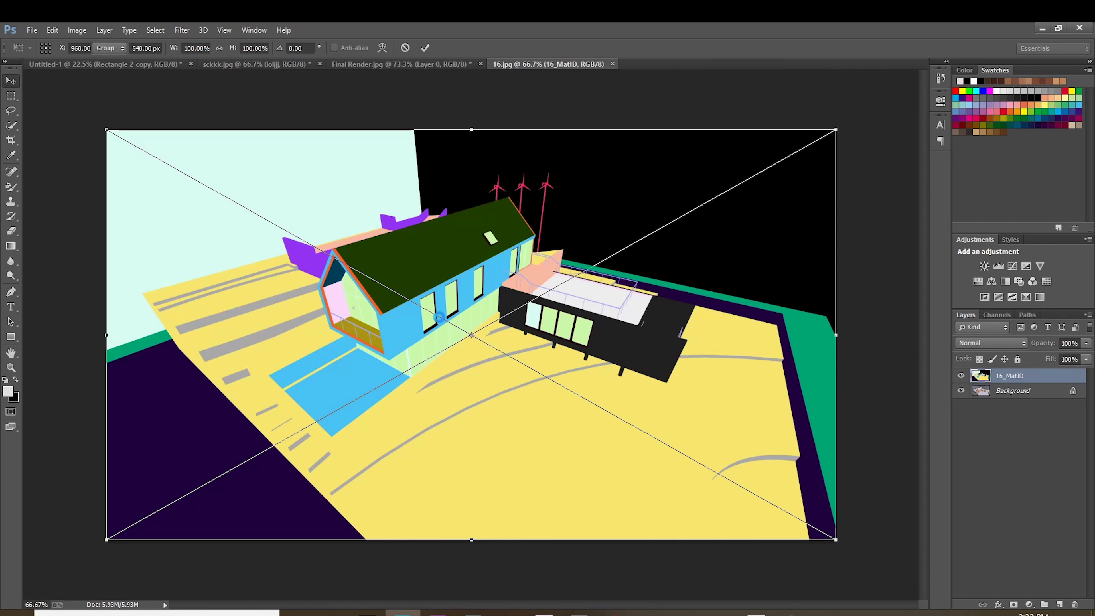
pyautogui.press('Return')
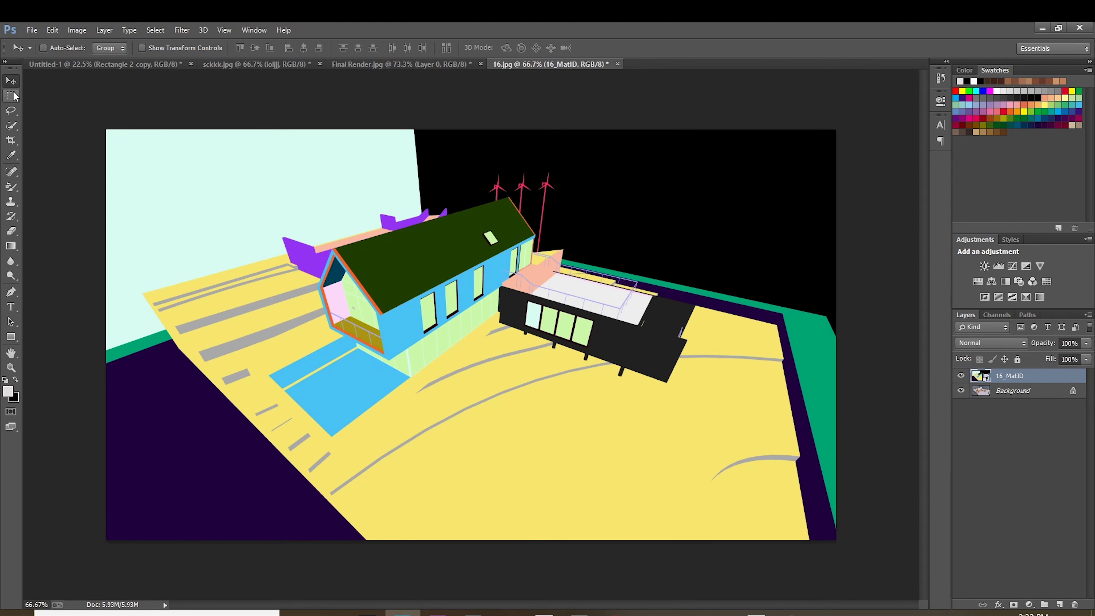
# Quick-select the green roof and black side wing, unlock Background, and hide 16_MatID
pyautogui.click(11, 125)
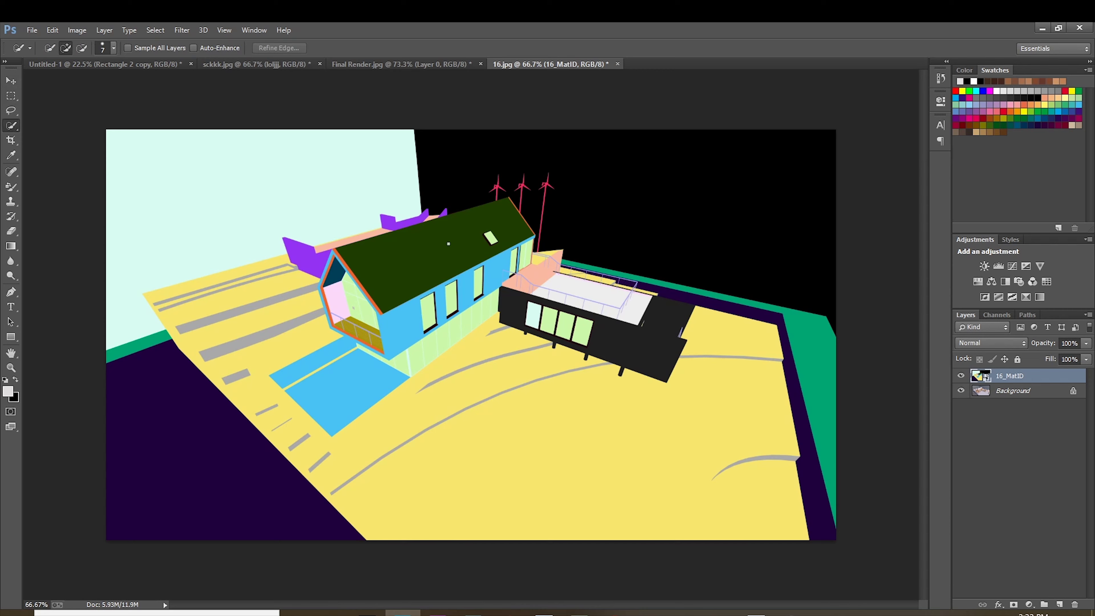
pyautogui.moveTo(398, 263); pyautogui.dragTo(439, 243)
pyautogui.click(636, 345)
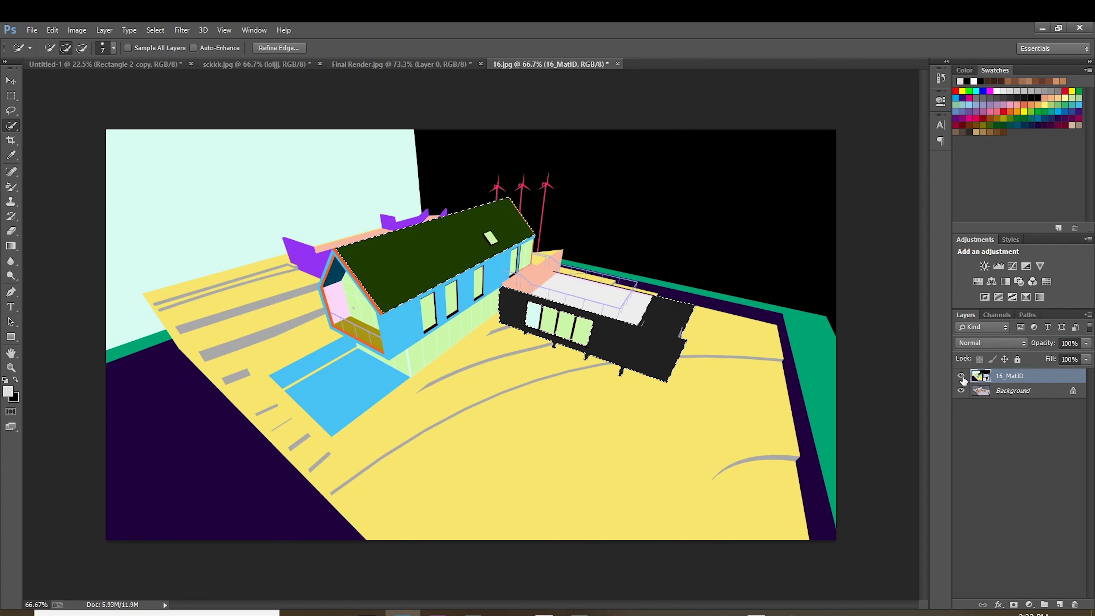
pyautogui.click(1072, 393)
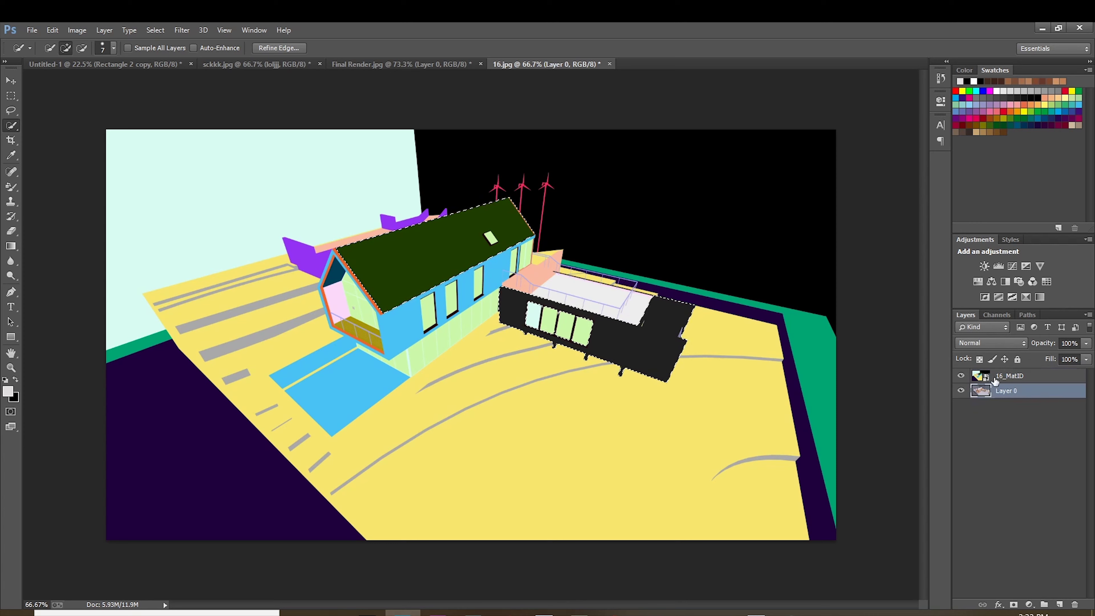
pyautogui.click(960, 377)
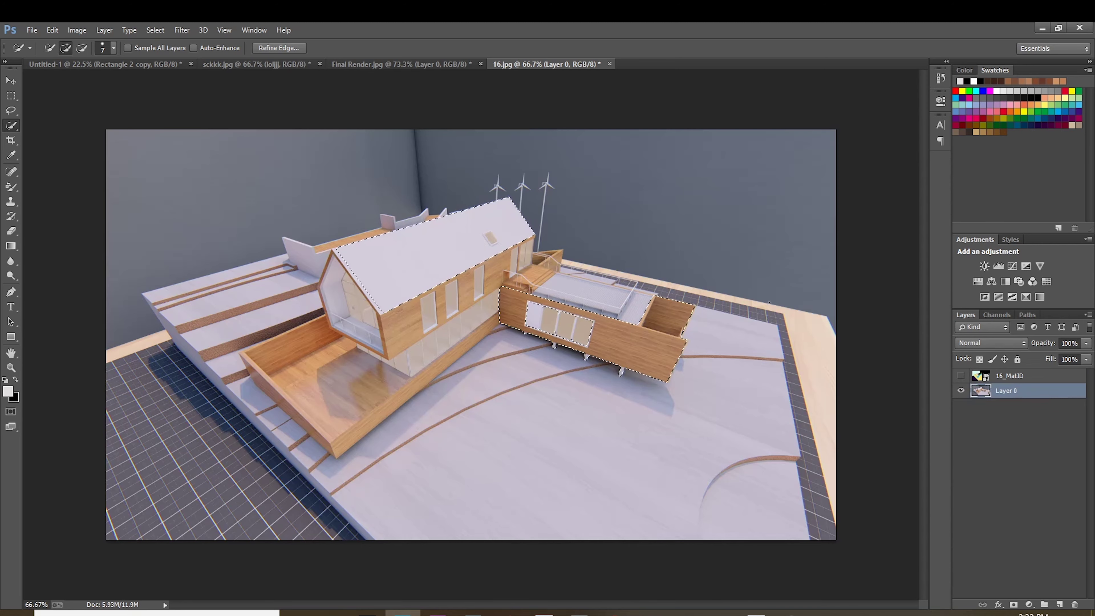
# Brighten the selected roof and wing with Brightness/Contrast set to brightness 56
pyautogui.click(84, 29)
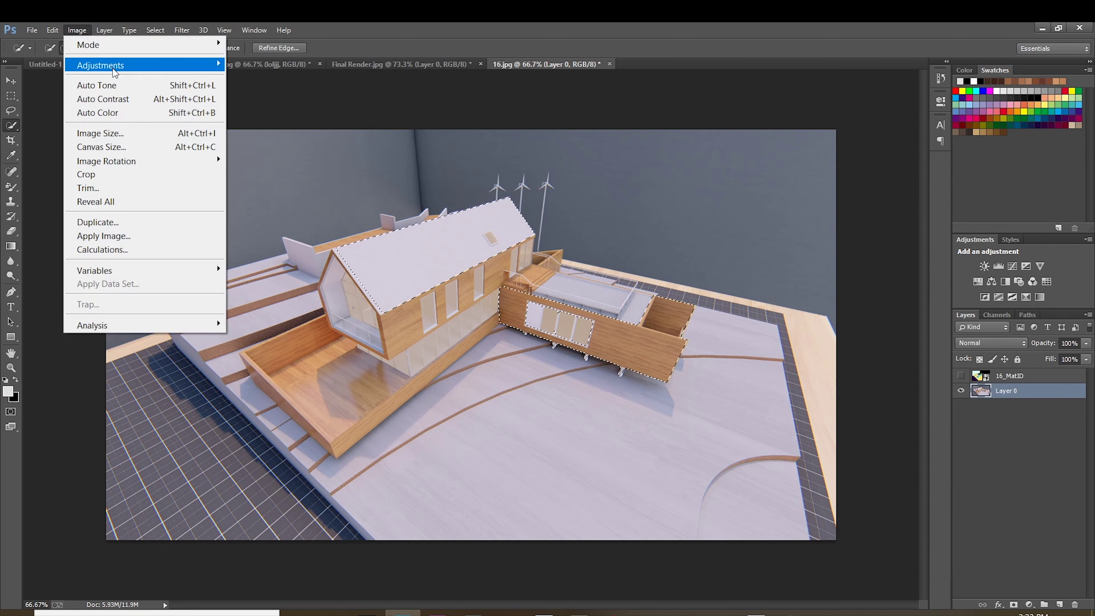
pyautogui.moveTo(113, 68)
pyautogui.click(263, 67)
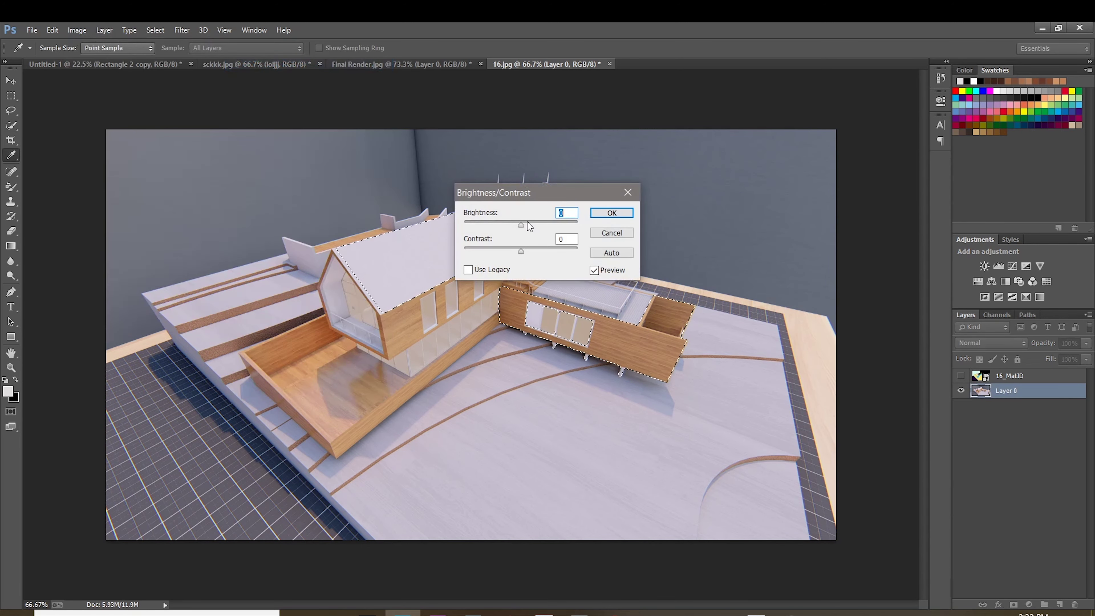
pyautogui.moveTo(521, 224)
pyautogui.mouseDown()
pyautogui.moveTo(550, 225)
pyautogui.moveTo(514, 219)
pyautogui.moveTo(543, 216)
pyautogui.mouseUp()
pyautogui.click(608, 213)
pyautogui.press('w')
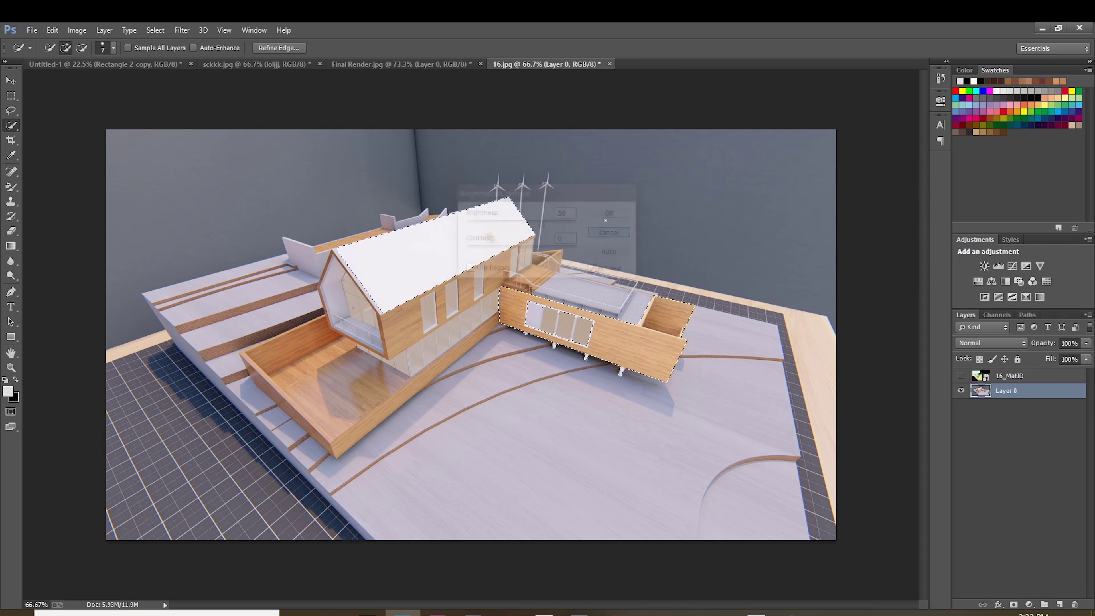
pyautogui.click(76, 30)
pyautogui.moveTo(99, 65)
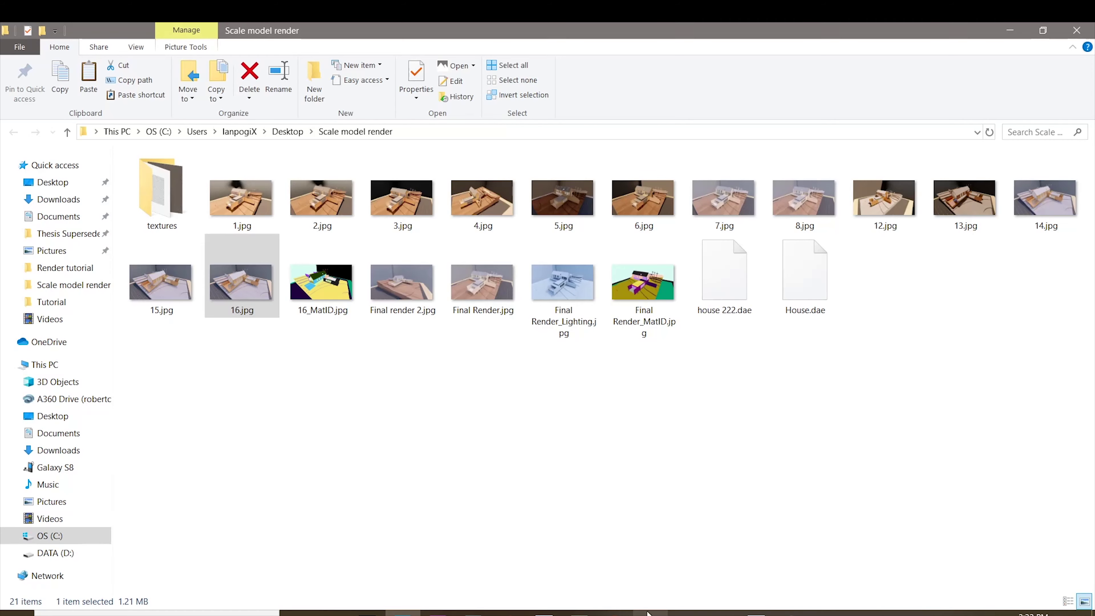
# Place 16_MatID.jpg over the render again and switch to Quick Selection
pyautogui.click(650, 613)
pyautogui.moveTo(339, 276); pyautogui.dragTo(440, 317)
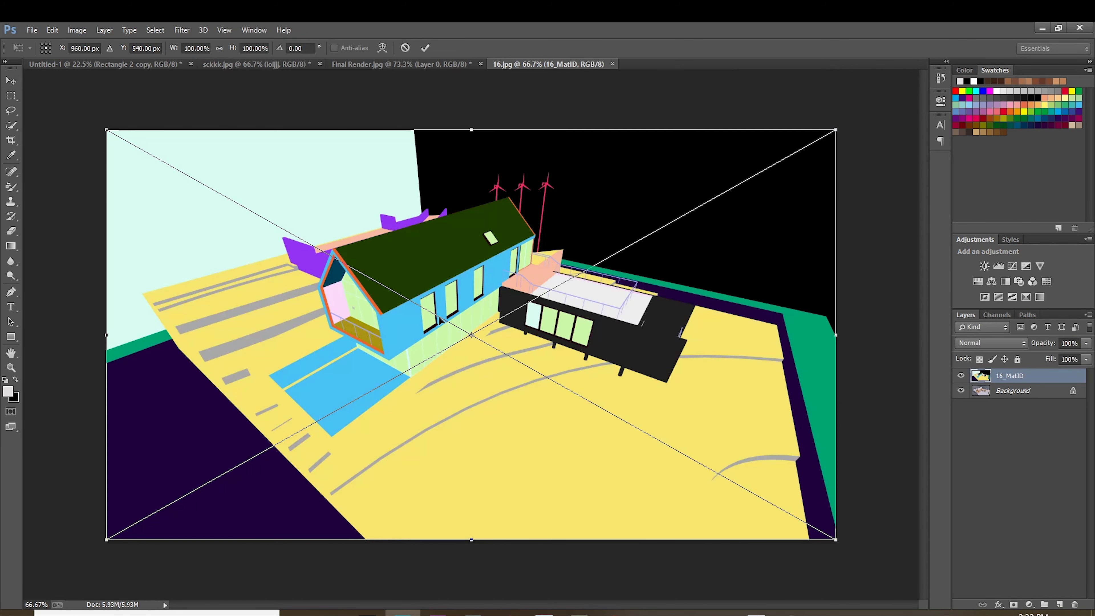
pyautogui.press('Return')
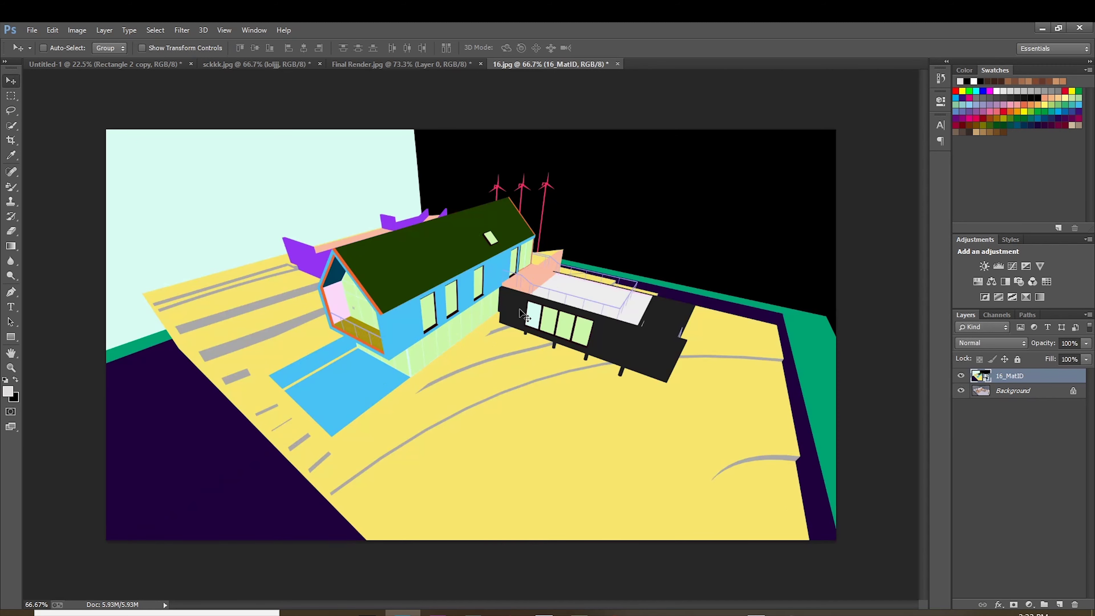
pyautogui.click(12, 127)
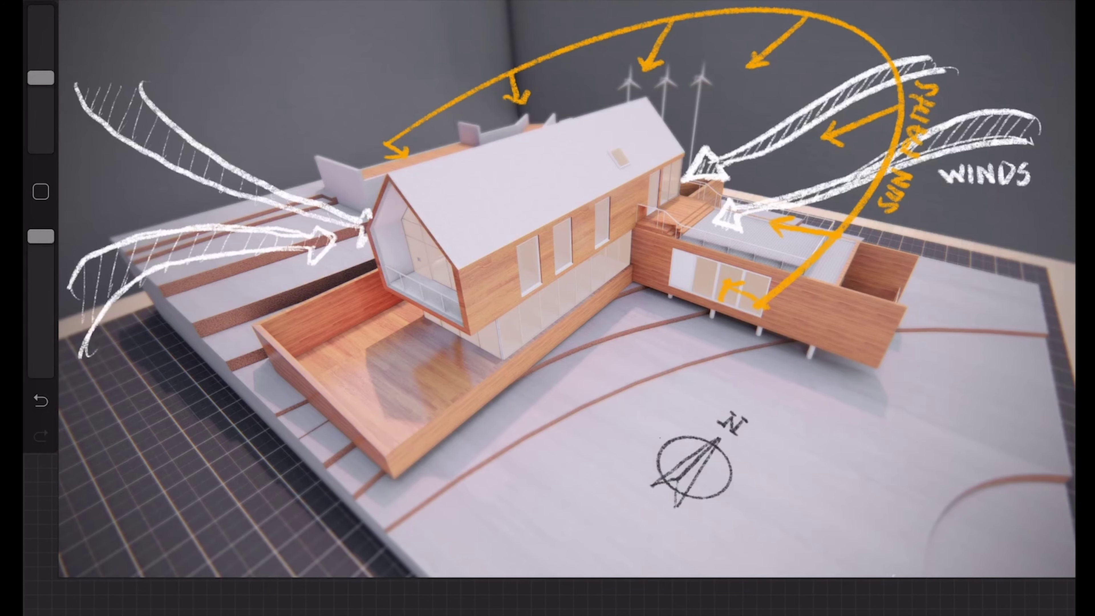
# Hide Layers 2, 4 and 3 holding the sun-path and wind sketches, then add empty Layer 5
pyautogui.press('l')
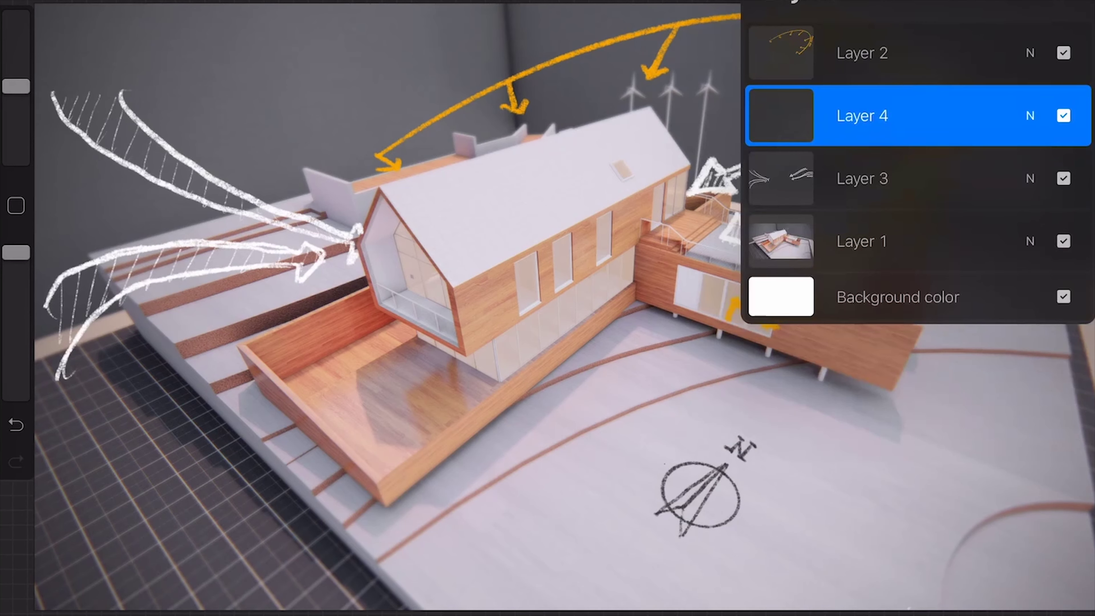
pyautogui.click(1062, 52)
pyautogui.click(1063, 115)
pyautogui.click(1063, 178)
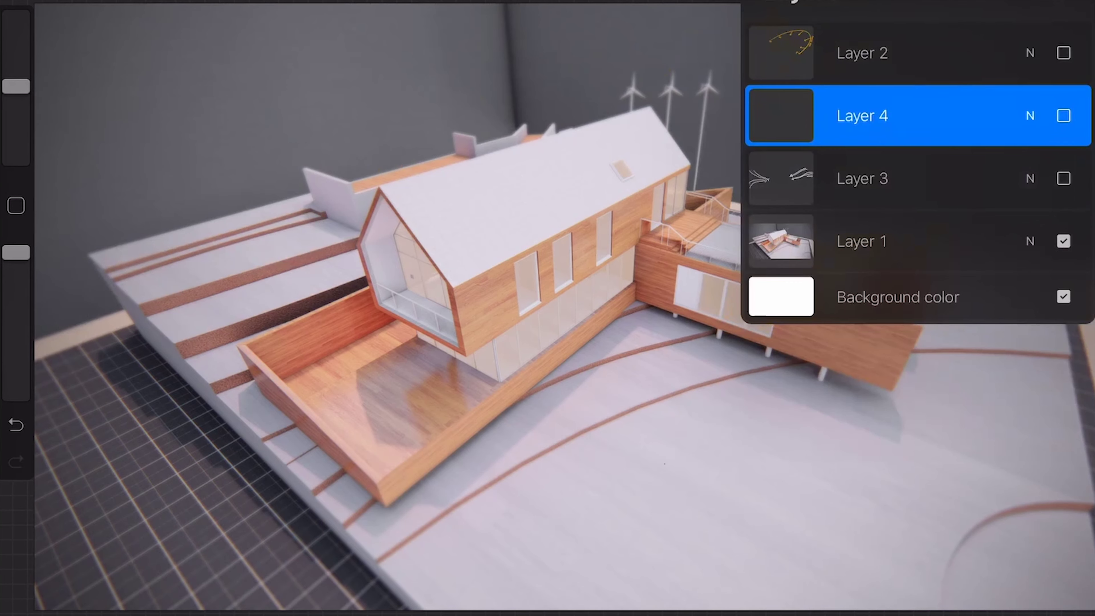
pyautogui.press('l')
pyautogui.press('b')
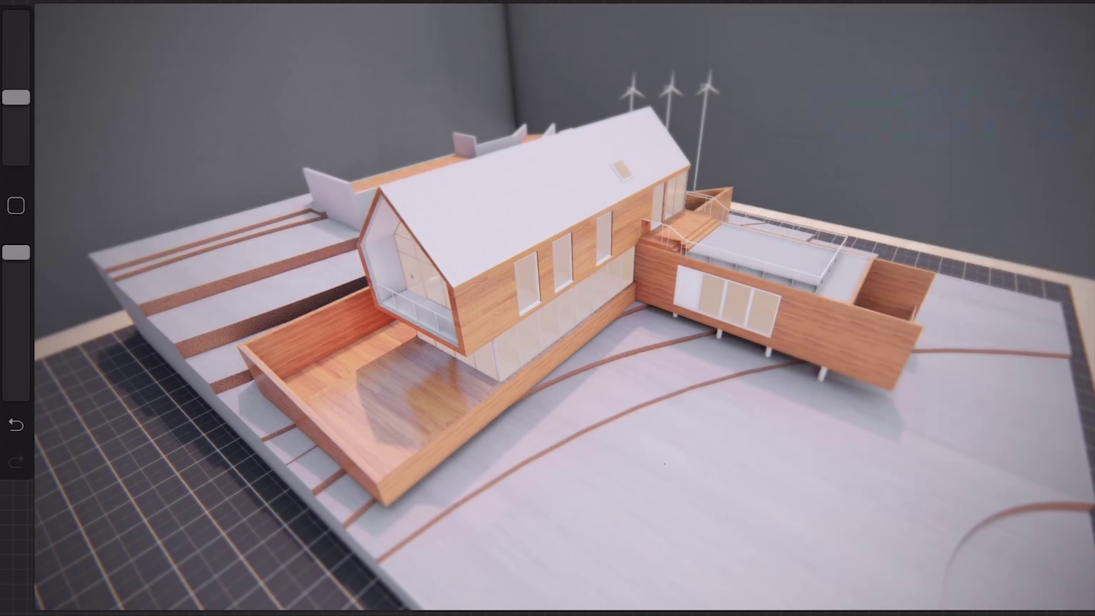
pyautogui.click(664, 464)
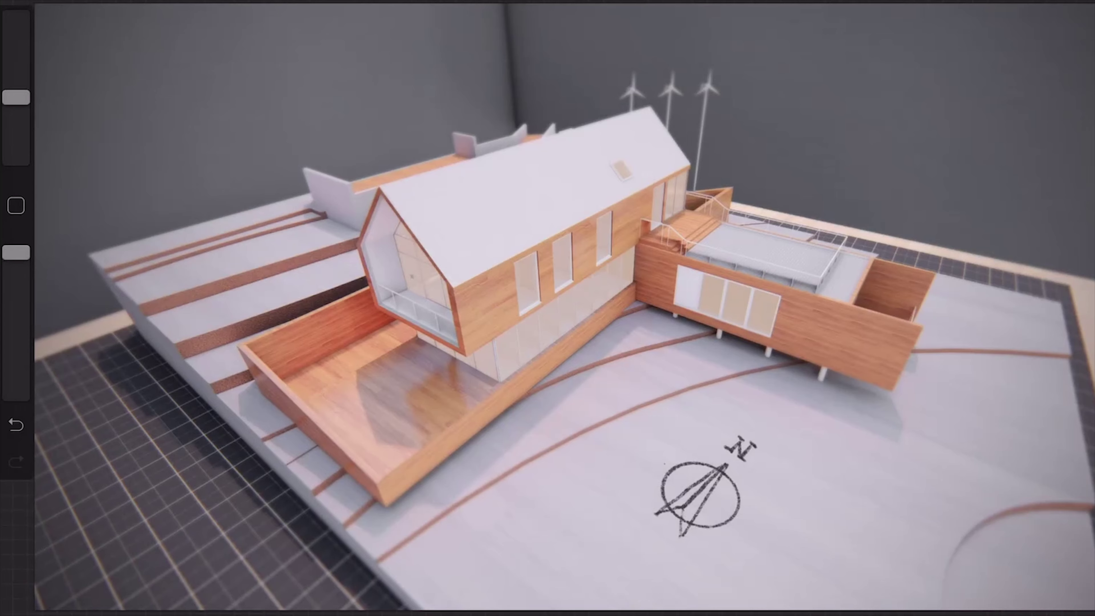
pyautogui.press('l')
pyautogui.click(1070, 1)
# With the 6B Pencil, sketch a white sun-path arc over the house with an arrowhead, then enlarge the brush
pyautogui.press('b')
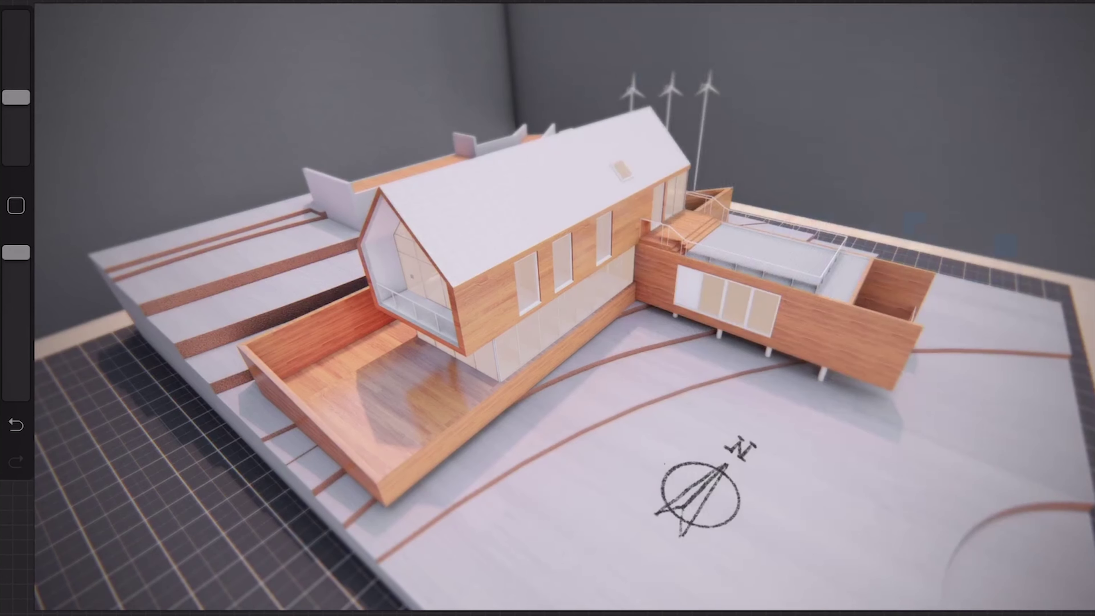
pyautogui.moveTo(260, 188)
pyautogui.mouseDown()
pyautogui.moveTo(501, 29)
pyautogui.moveTo(767, 276)
pyautogui.mouseUp()
pyautogui.moveTo(261, 188); pyautogui.dragTo(318, 192)
pyautogui.moveTo(319, 192); pyautogui.dragTo(304, 201)
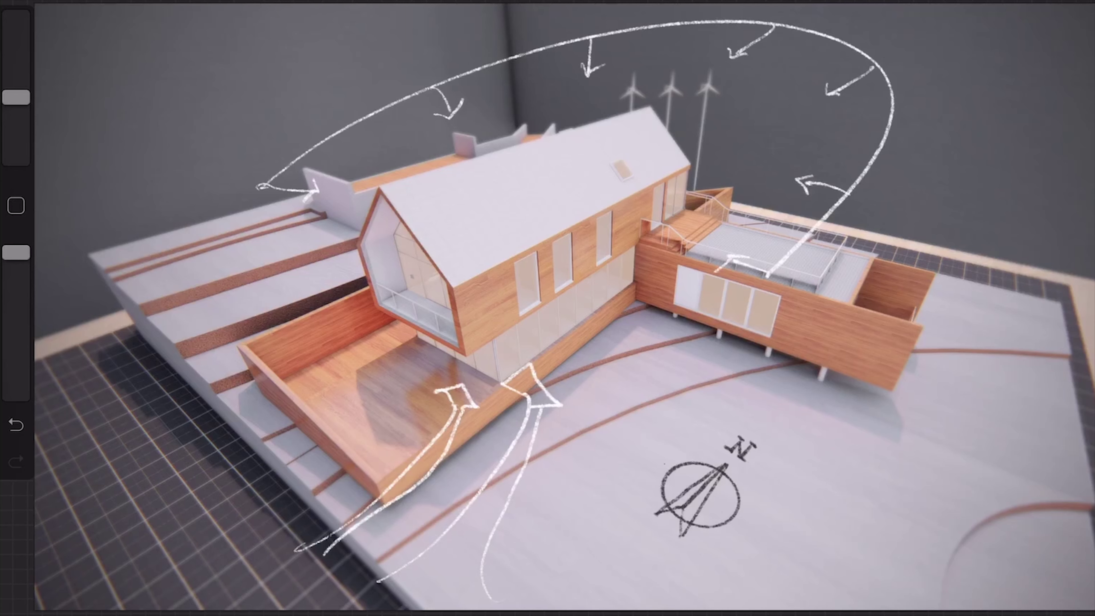
pyautogui.moveTo(16, 97); pyautogui.dragTo(16, 87)
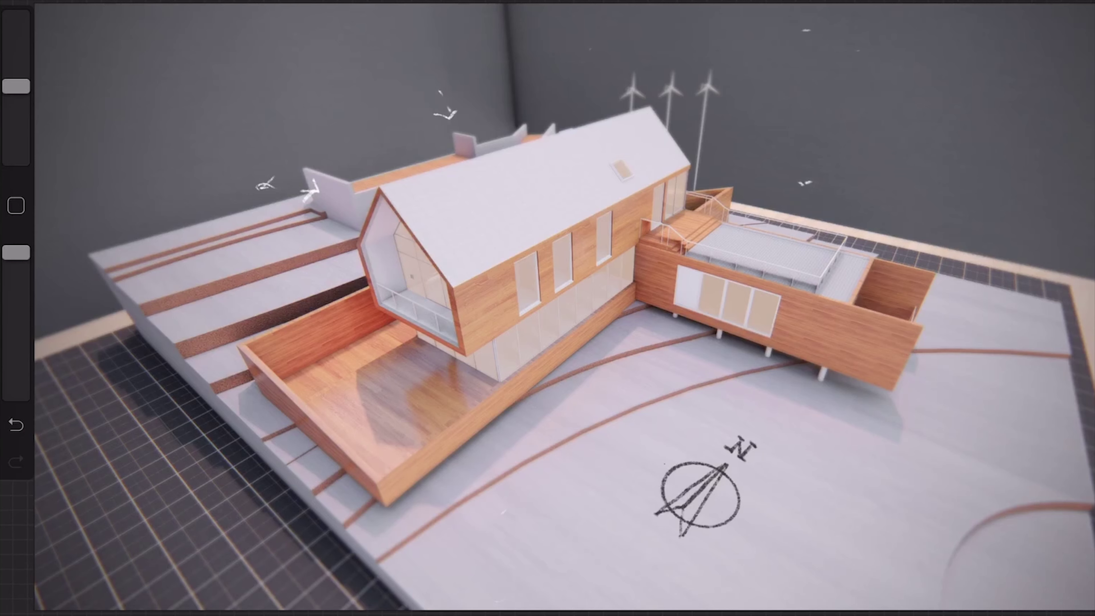
# Make Layer 2's orange sun-path sketch and Layer 3's white wind sketch visible, keeping the Layer 1 render shown
pyautogui.press('l')
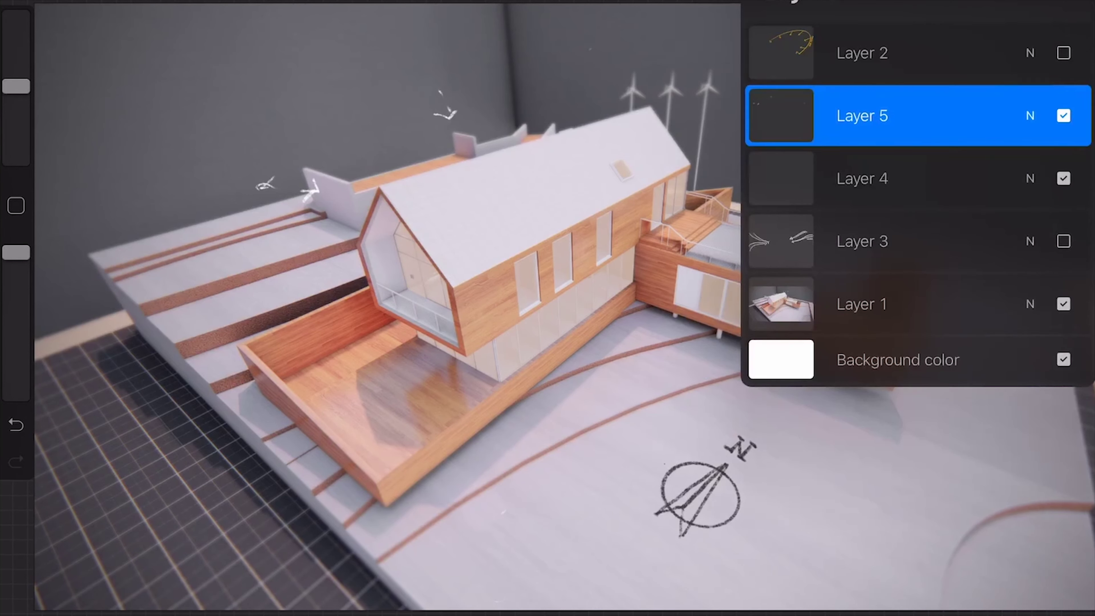
pyautogui.click(1063, 53)
pyautogui.click(1063, 241)
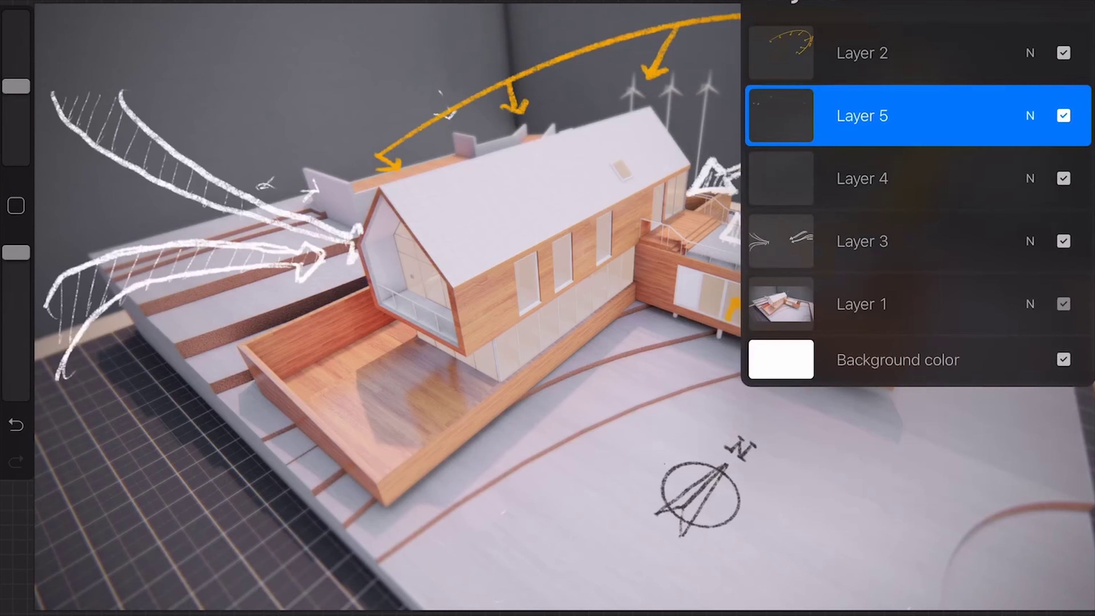
pyautogui.click(1063, 304)
pyautogui.click(1063, 304)
# Delete the trial Layer 5 and close the Layers panel
pyautogui.moveTo(948, 116); pyautogui.dragTo(711, 116)
pyautogui.click(1052, 116)
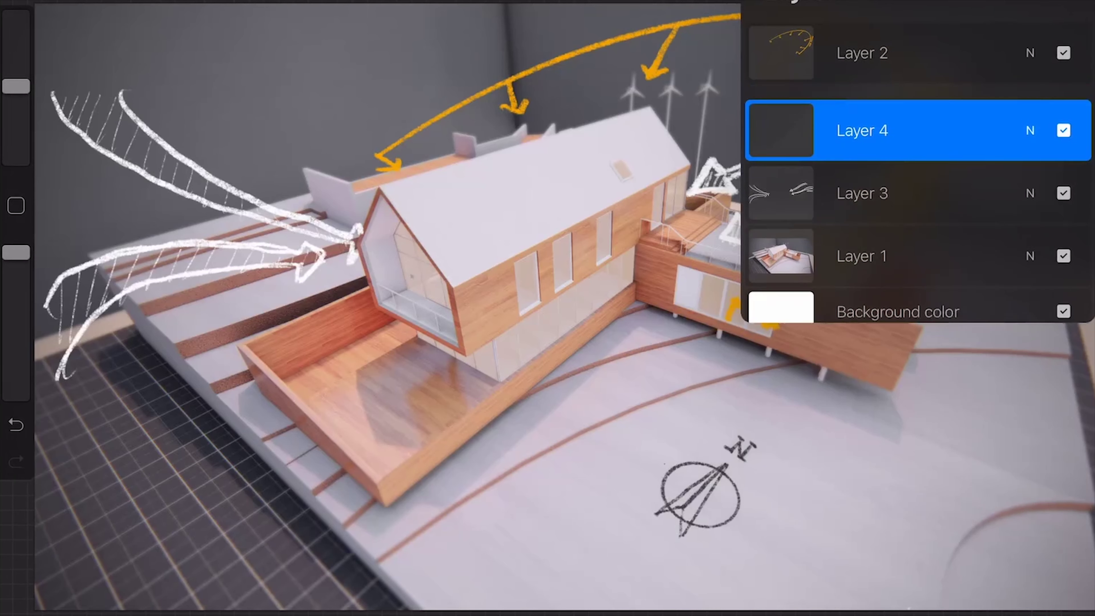
pyautogui.press('l')
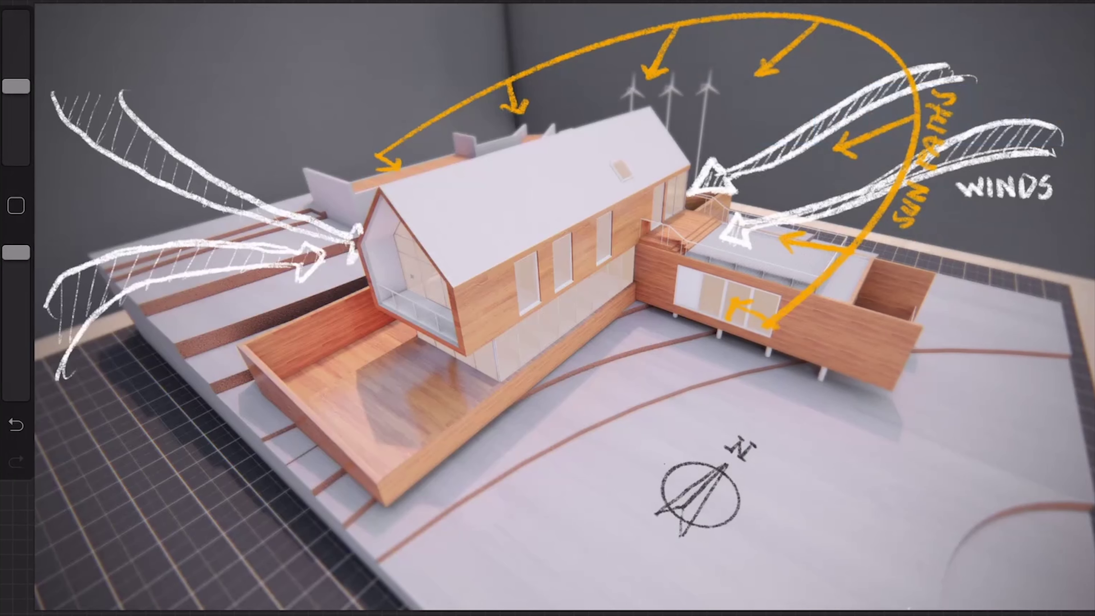